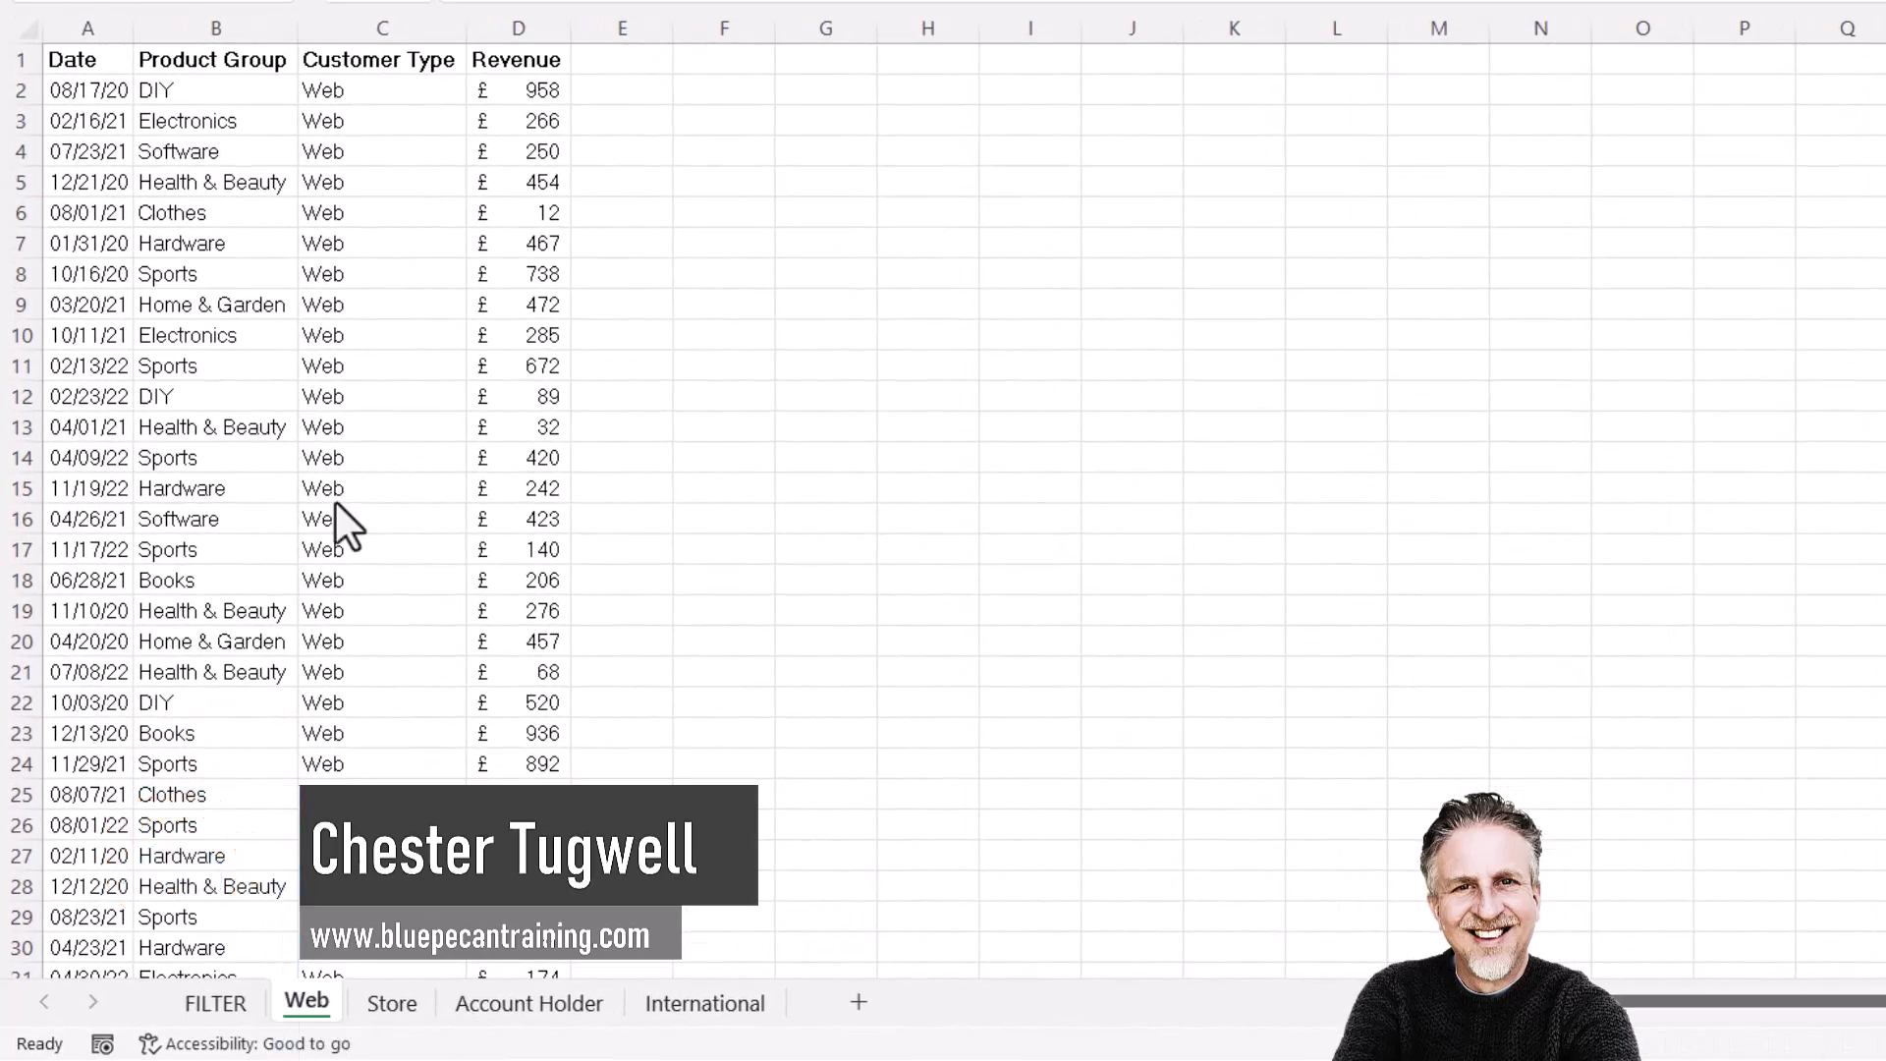
# Look through the Store, Account Holder, International and FILTER sheets, then return to Web
pyautogui.click(399, 997)
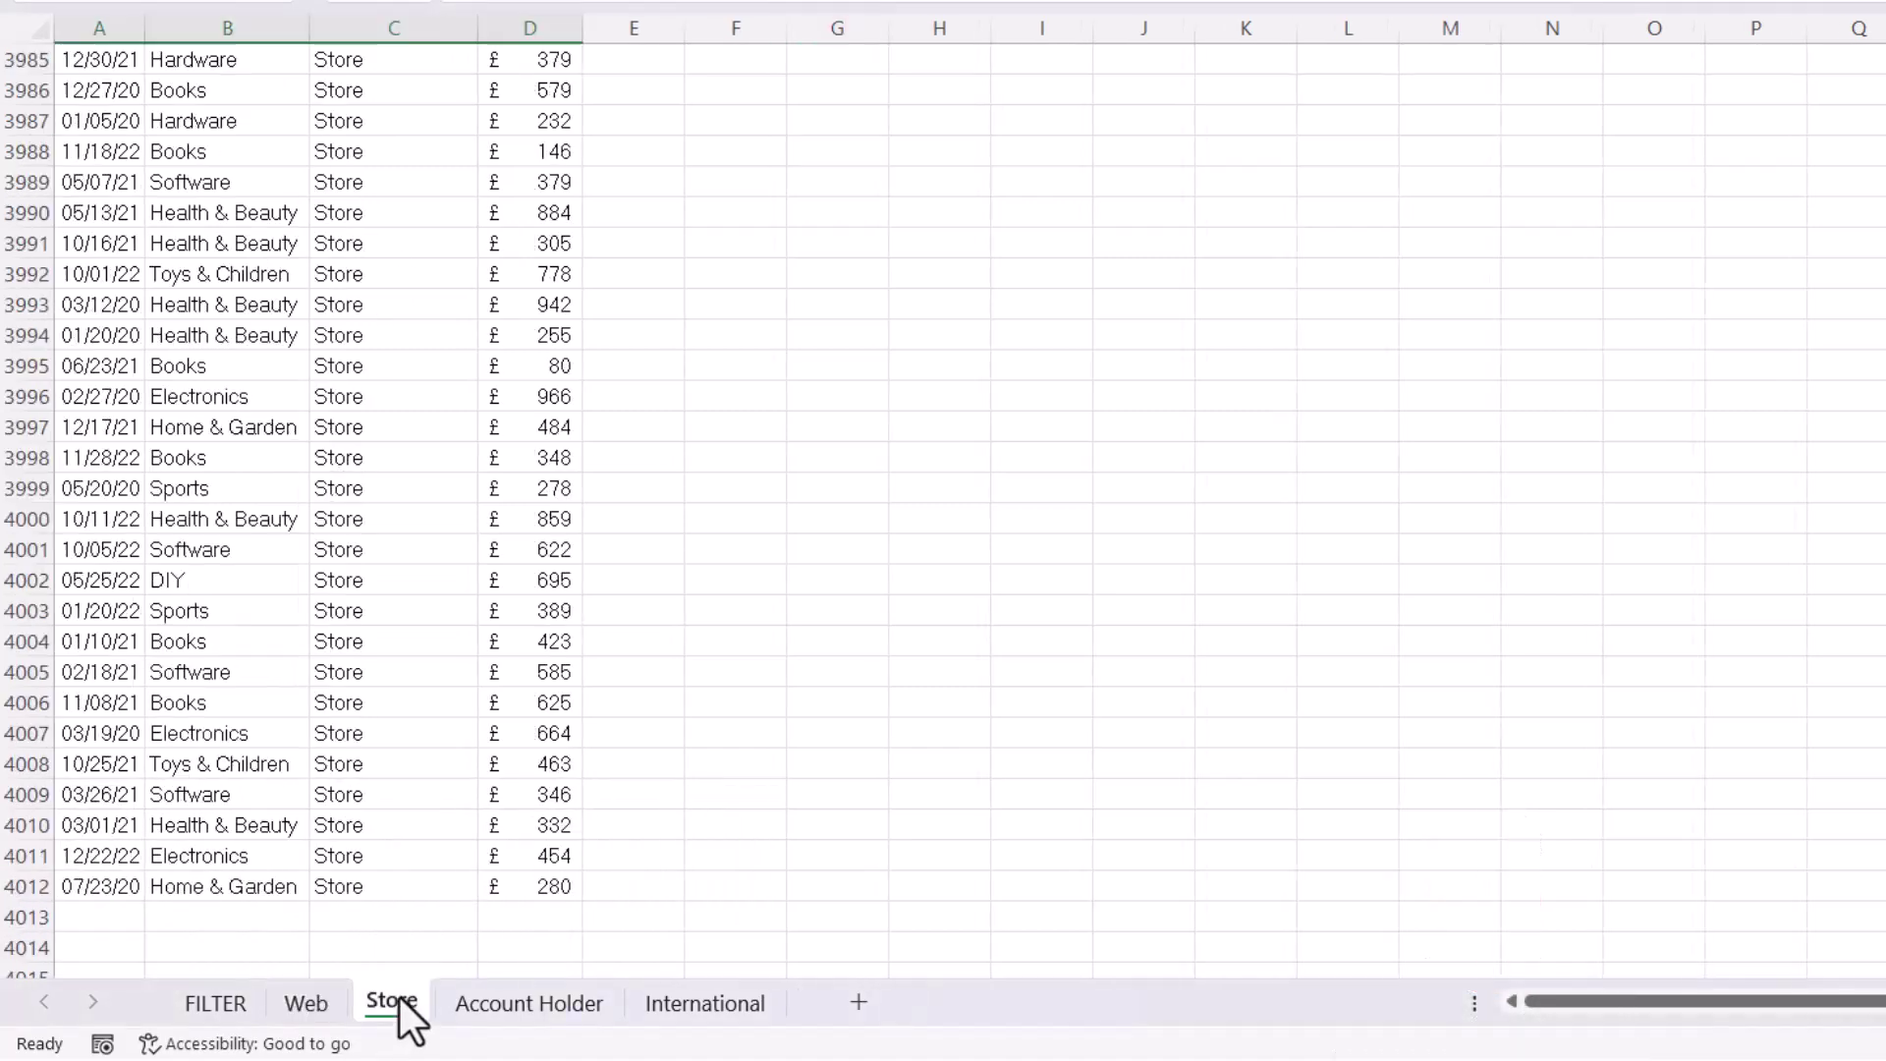
pyautogui.click(526, 1012)
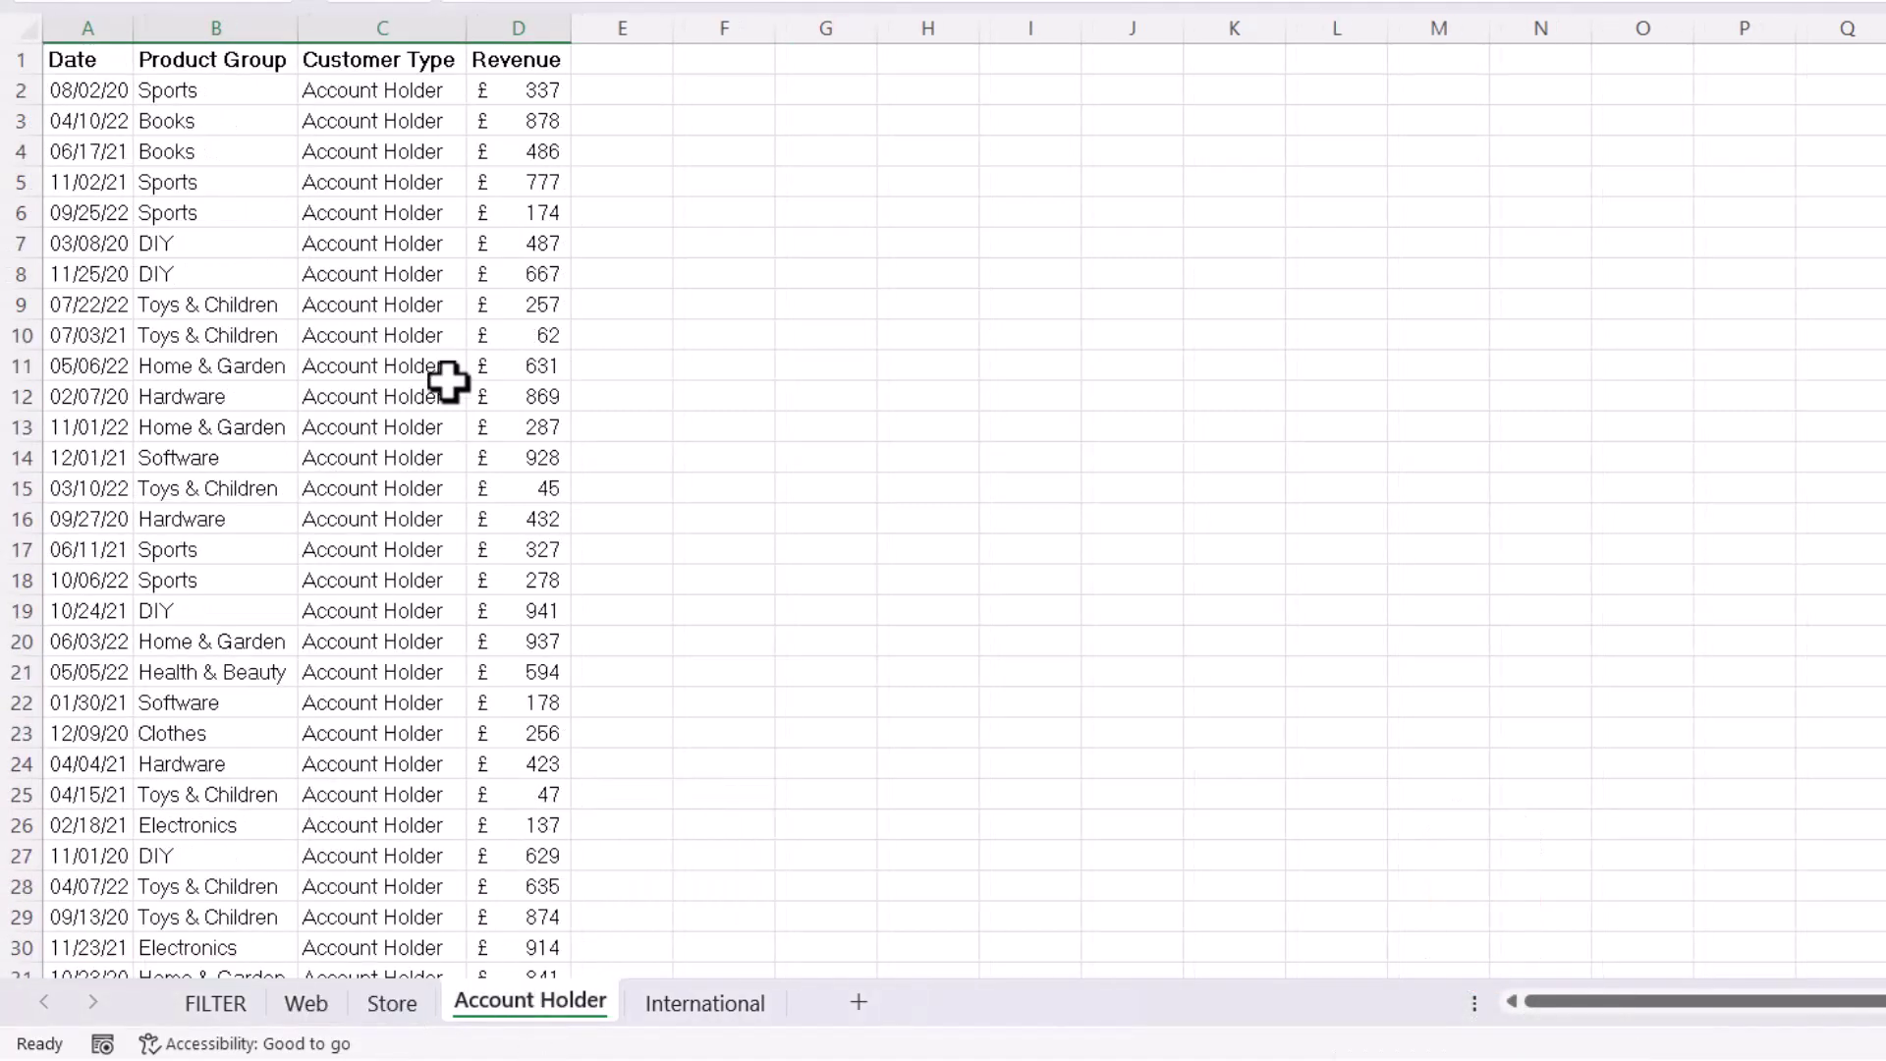
pyautogui.click(674, 1011)
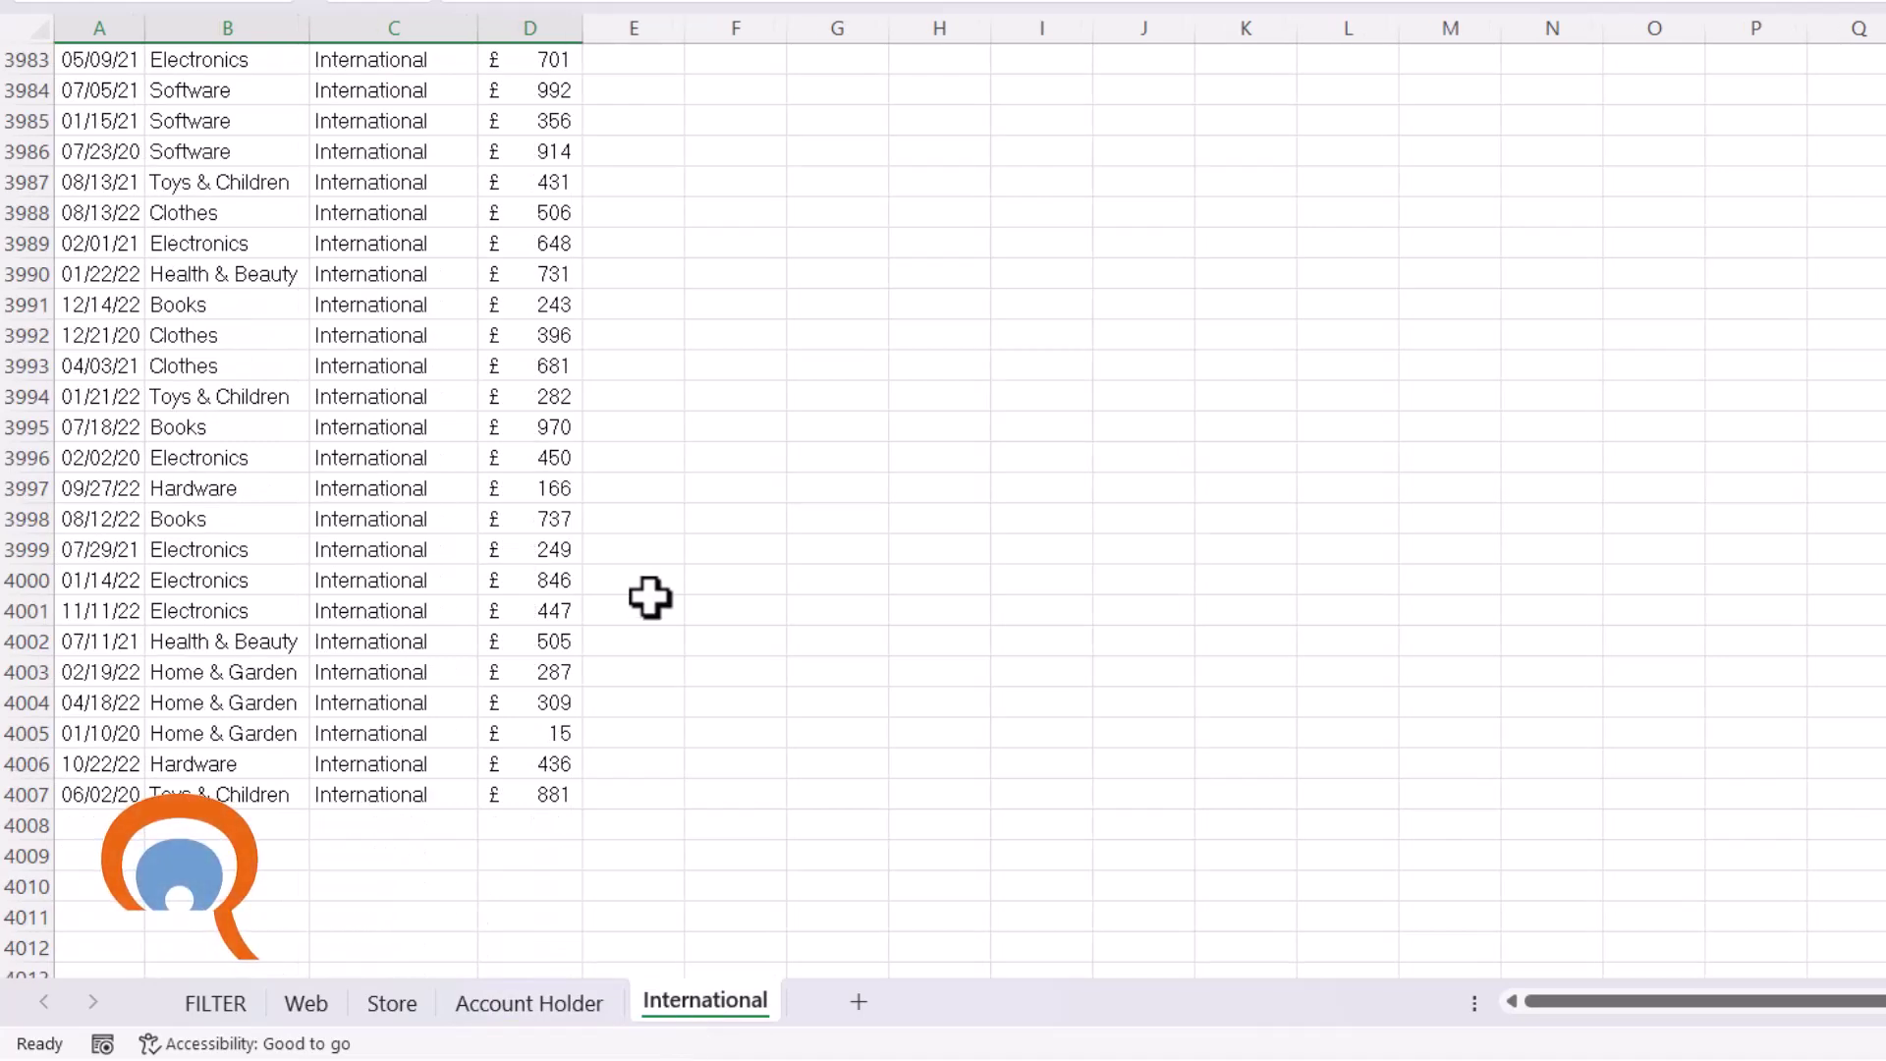
pyautogui.click(212, 1002)
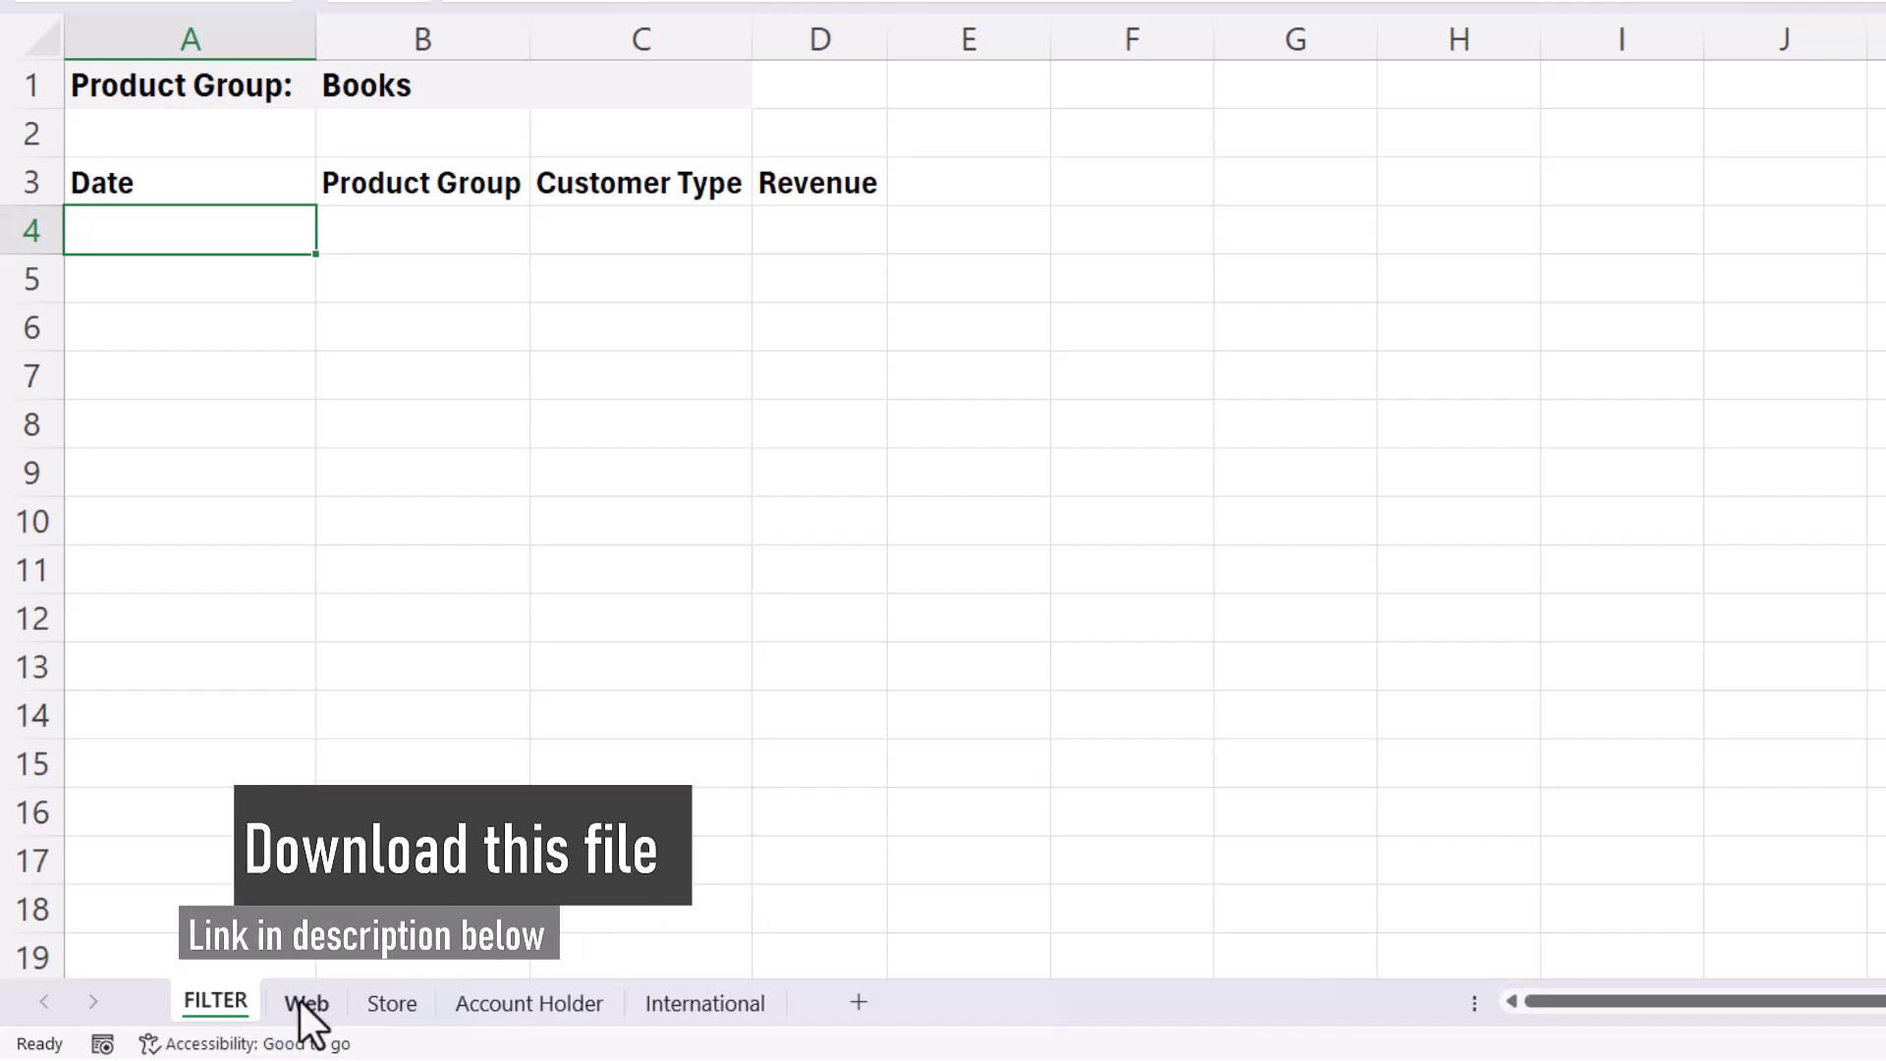
pyautogui.click(303, 1003)
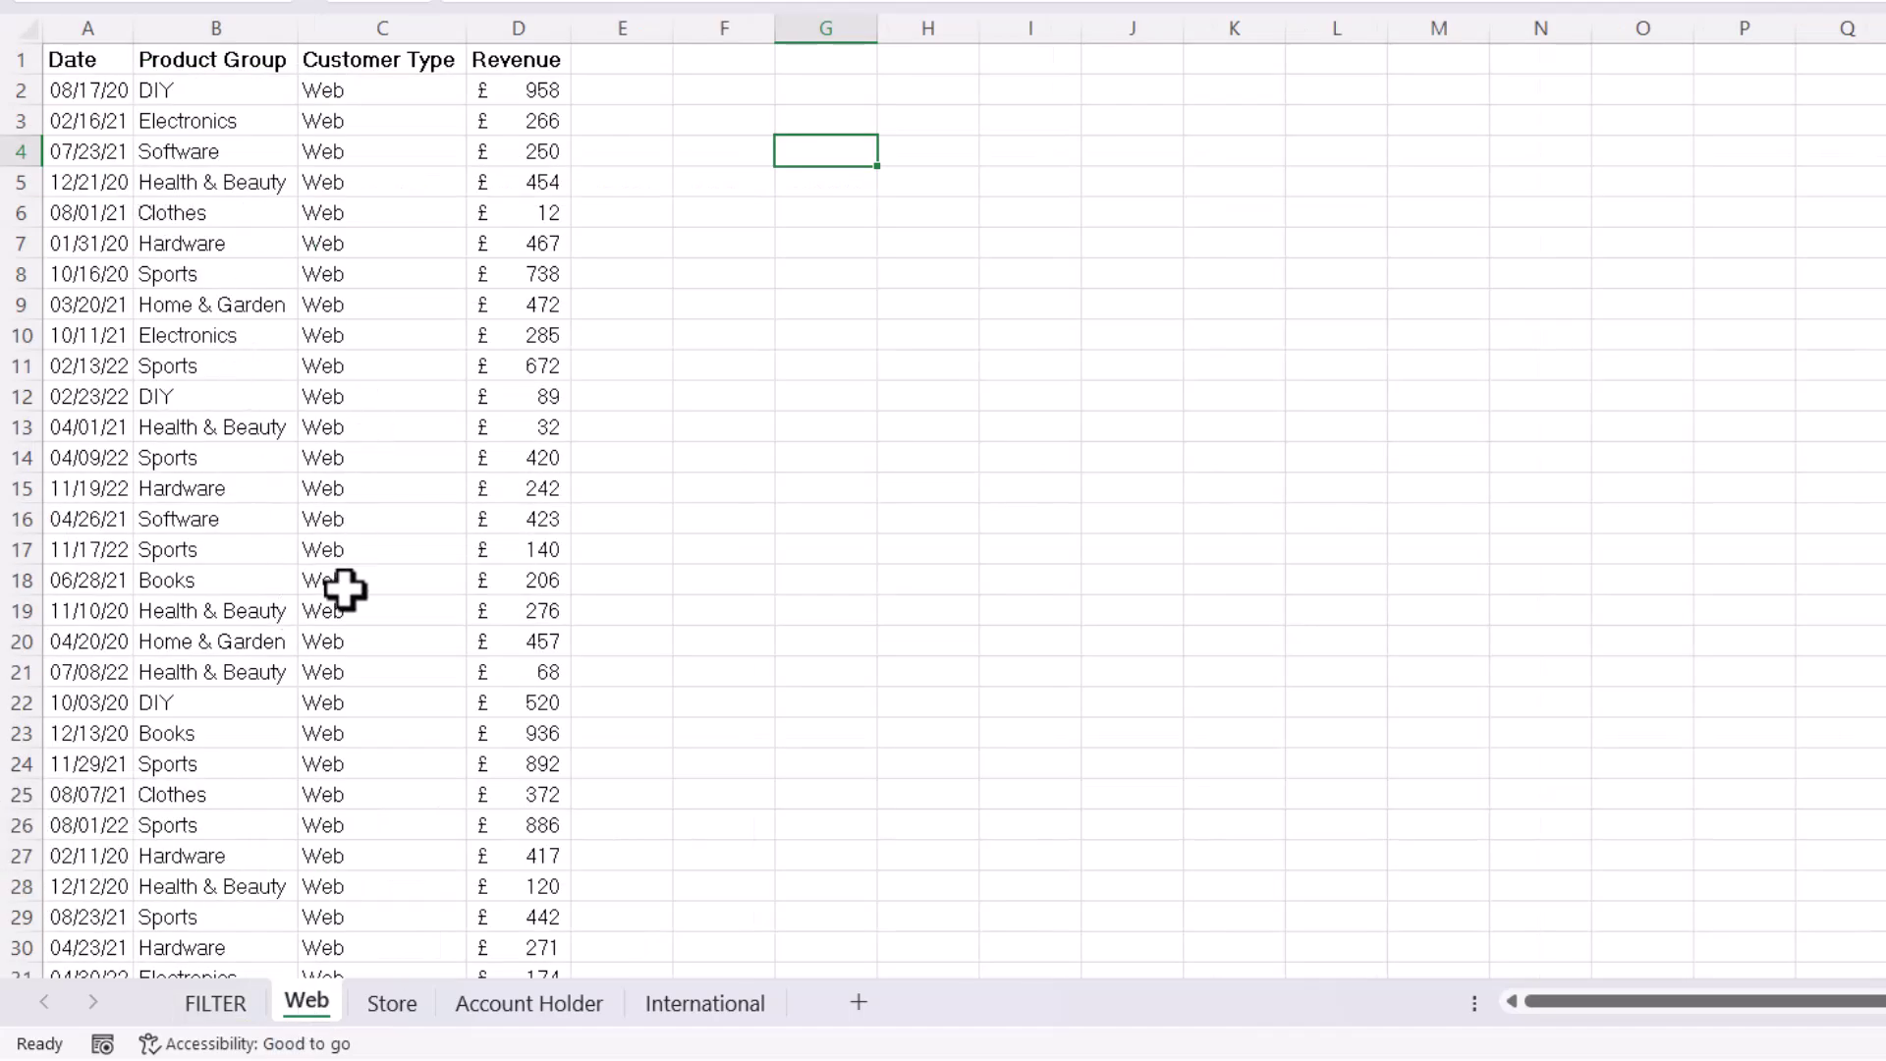
# Convert the Web data A1:D250 into a table with headers and name it Web
pyautogui.click(289, 344)
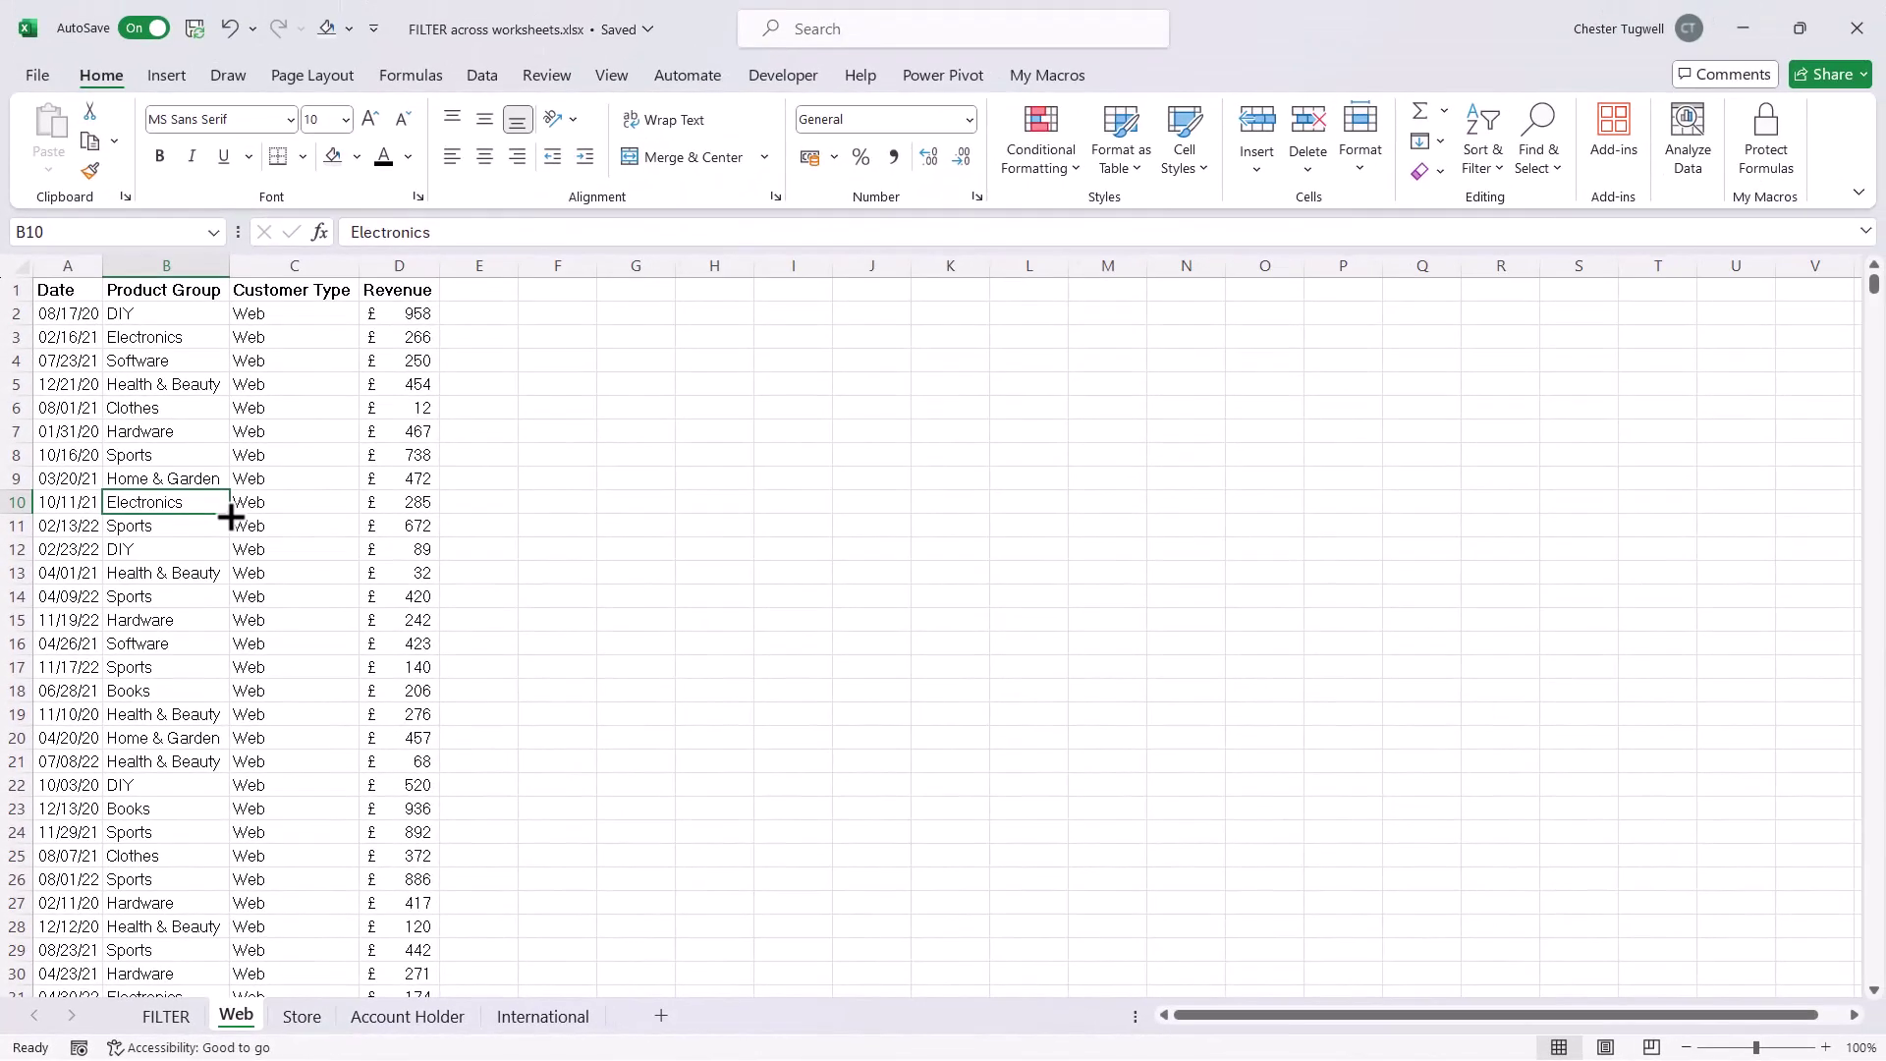
pyautogui.click(163, 74)
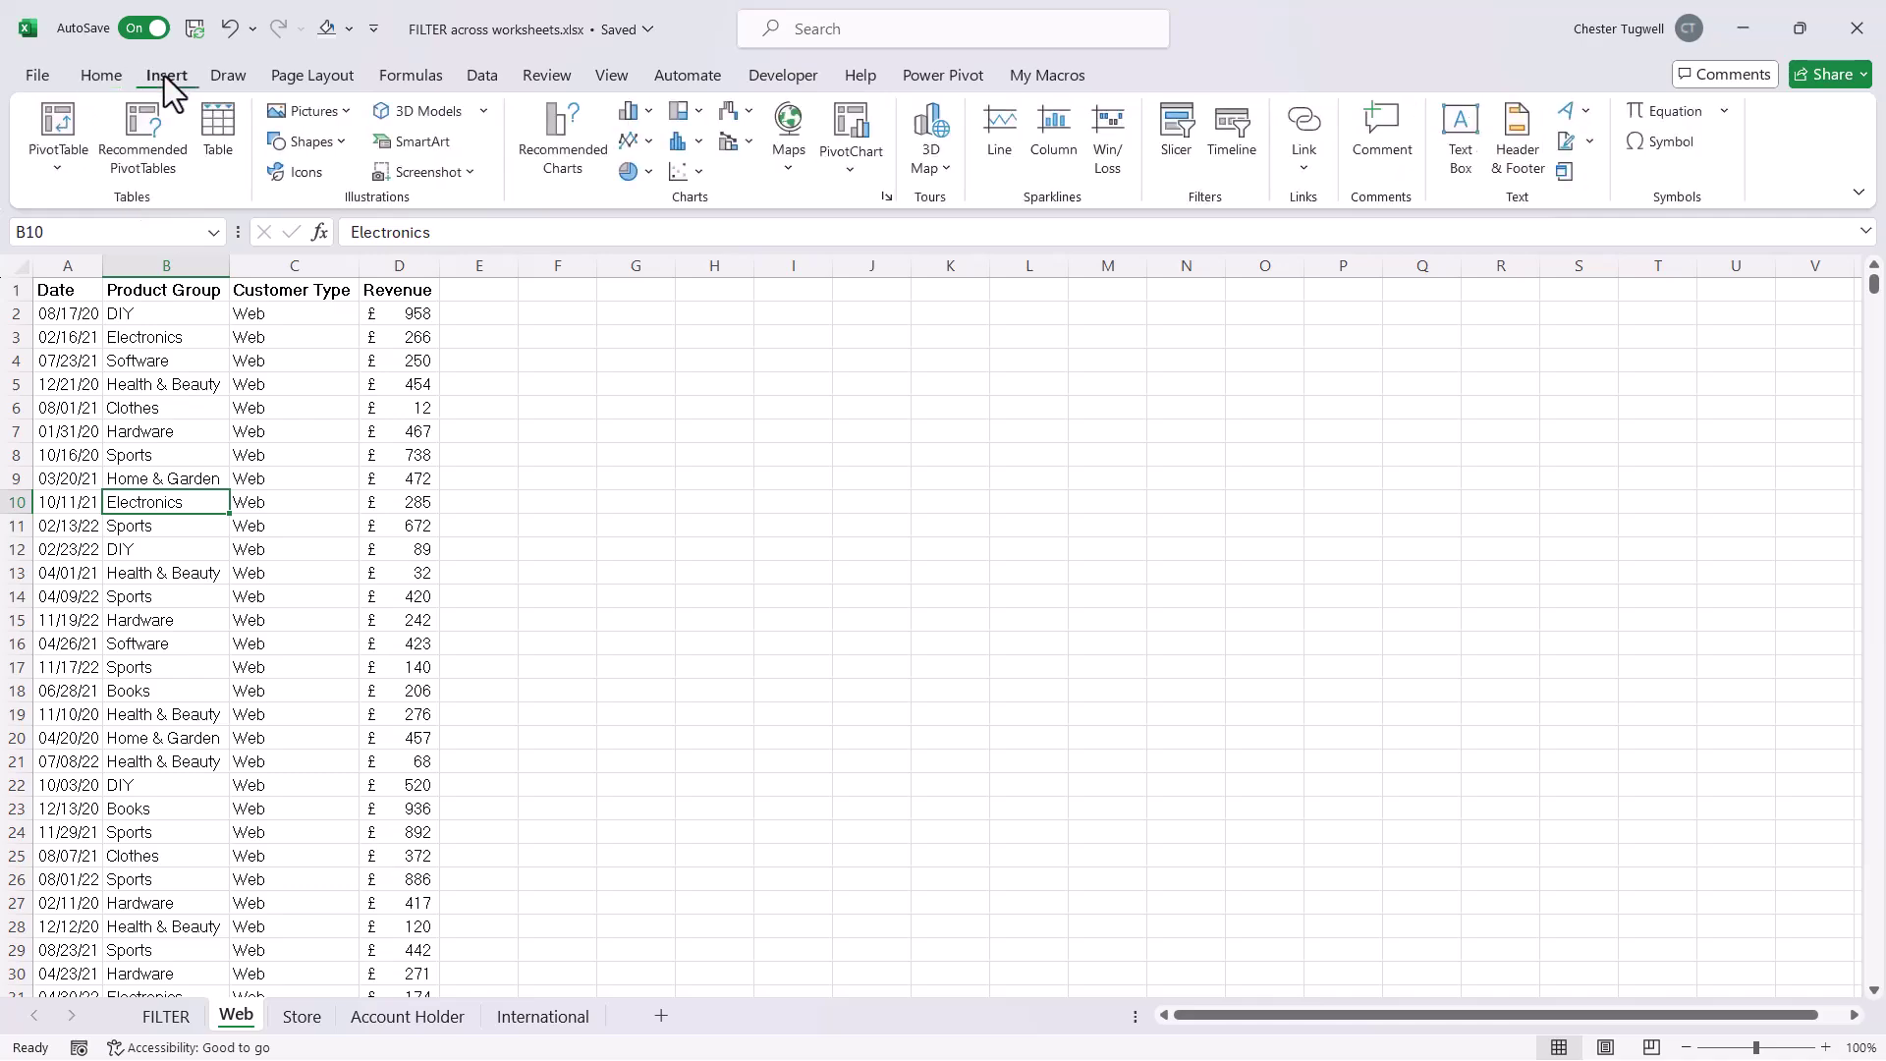
pyautogui.click(221, 137)
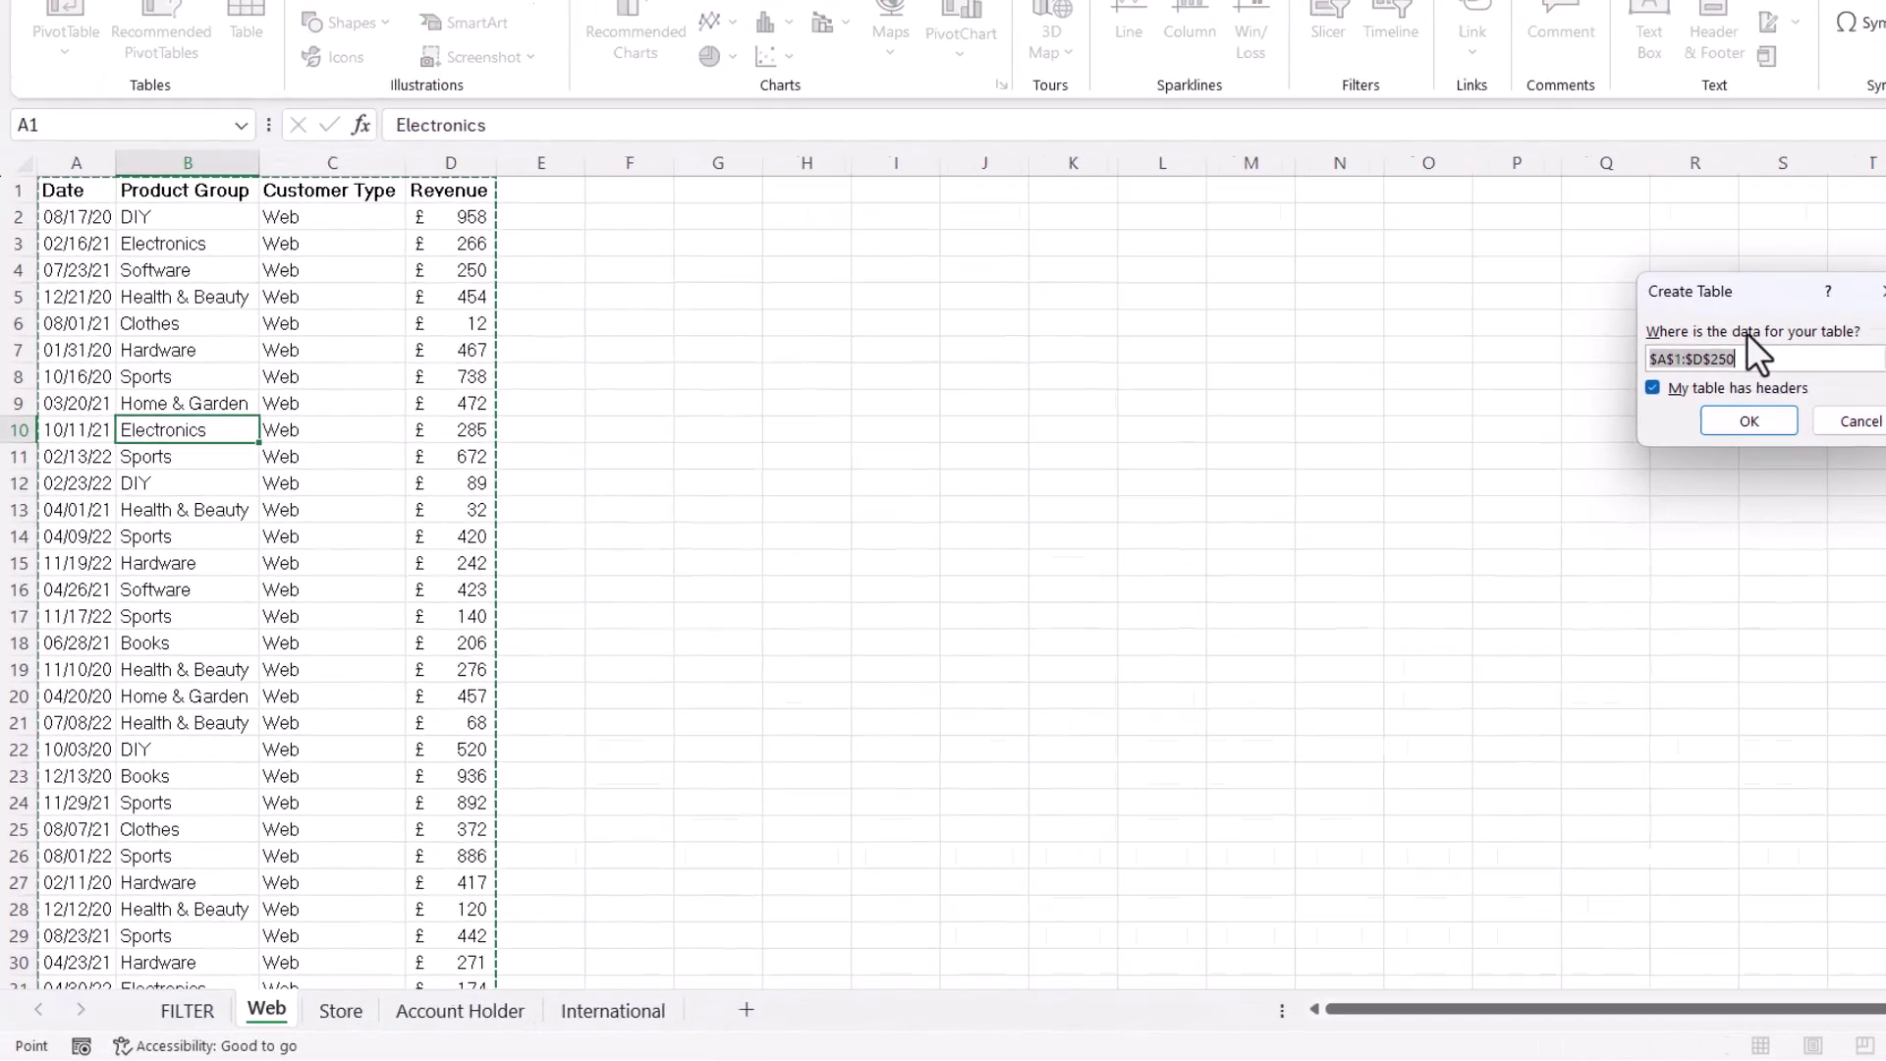
pyautogui.moveTo(1558, 387); pyautogui.dragTo(511, 391)
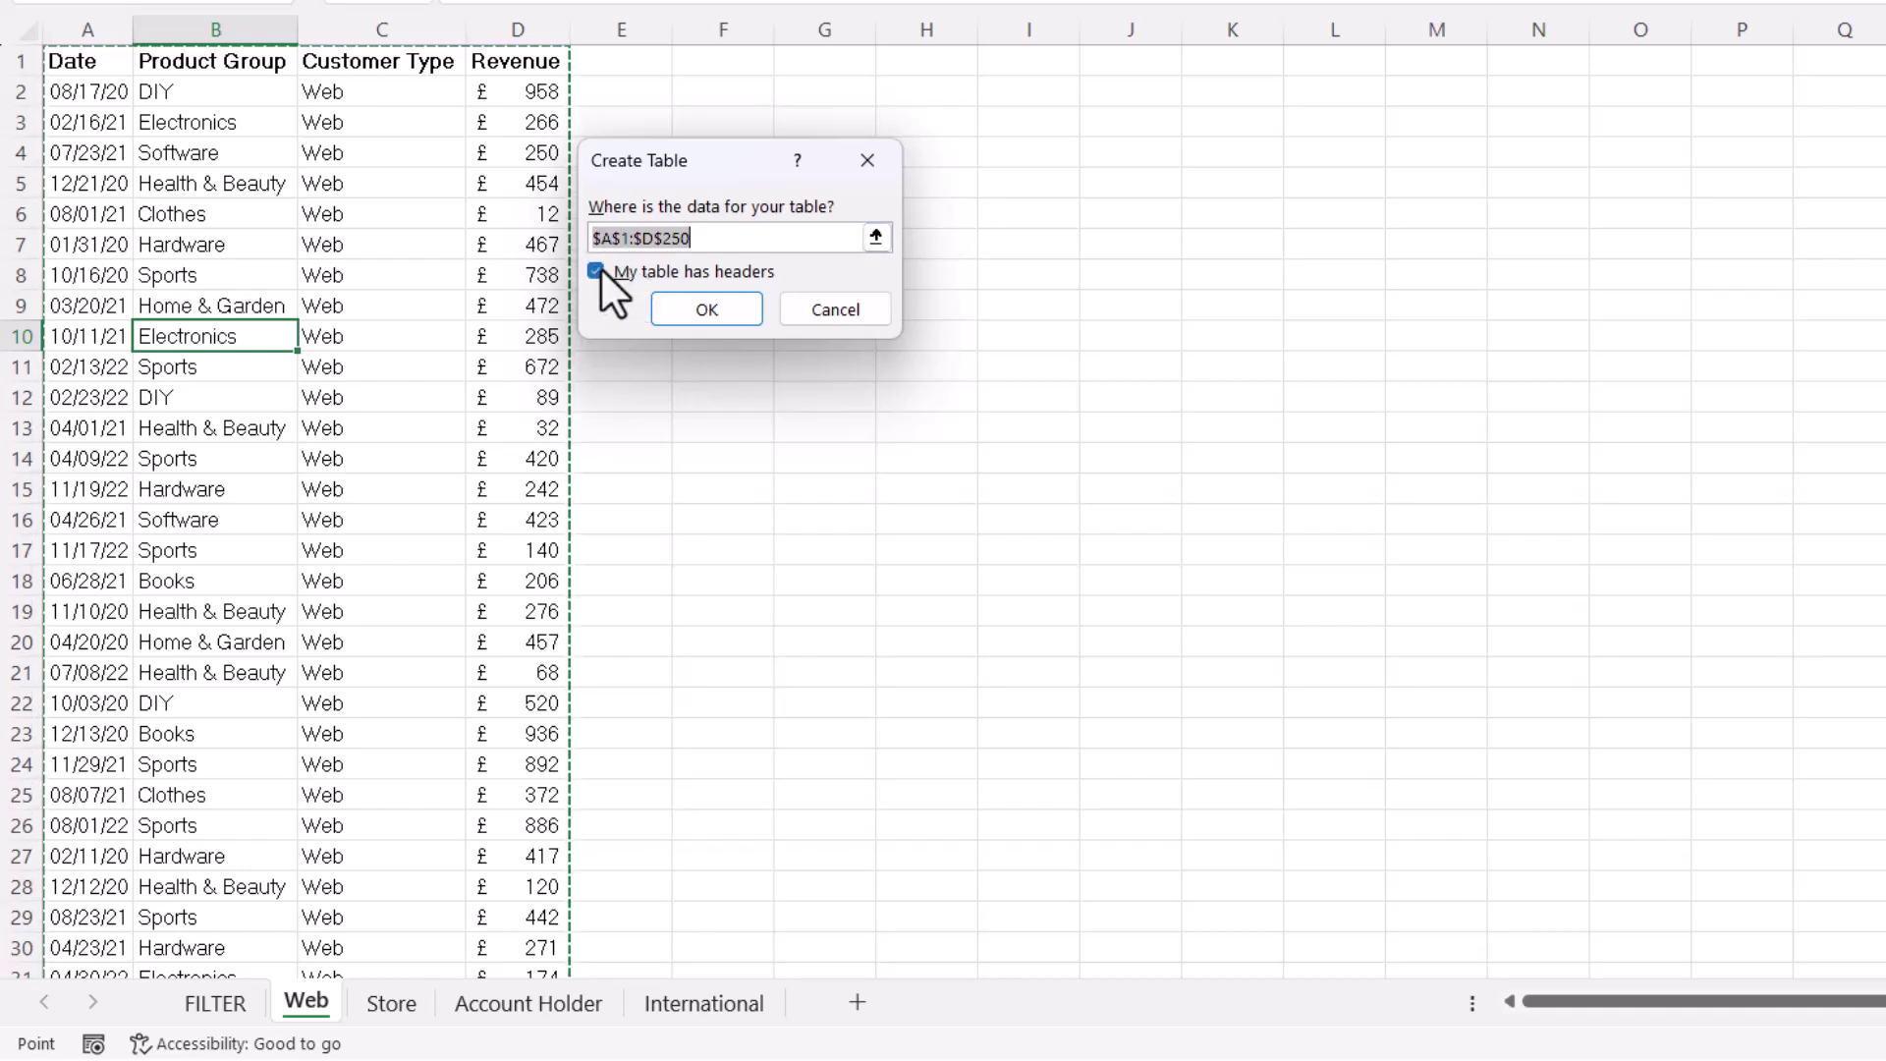
pyautogui.click(709, 306)
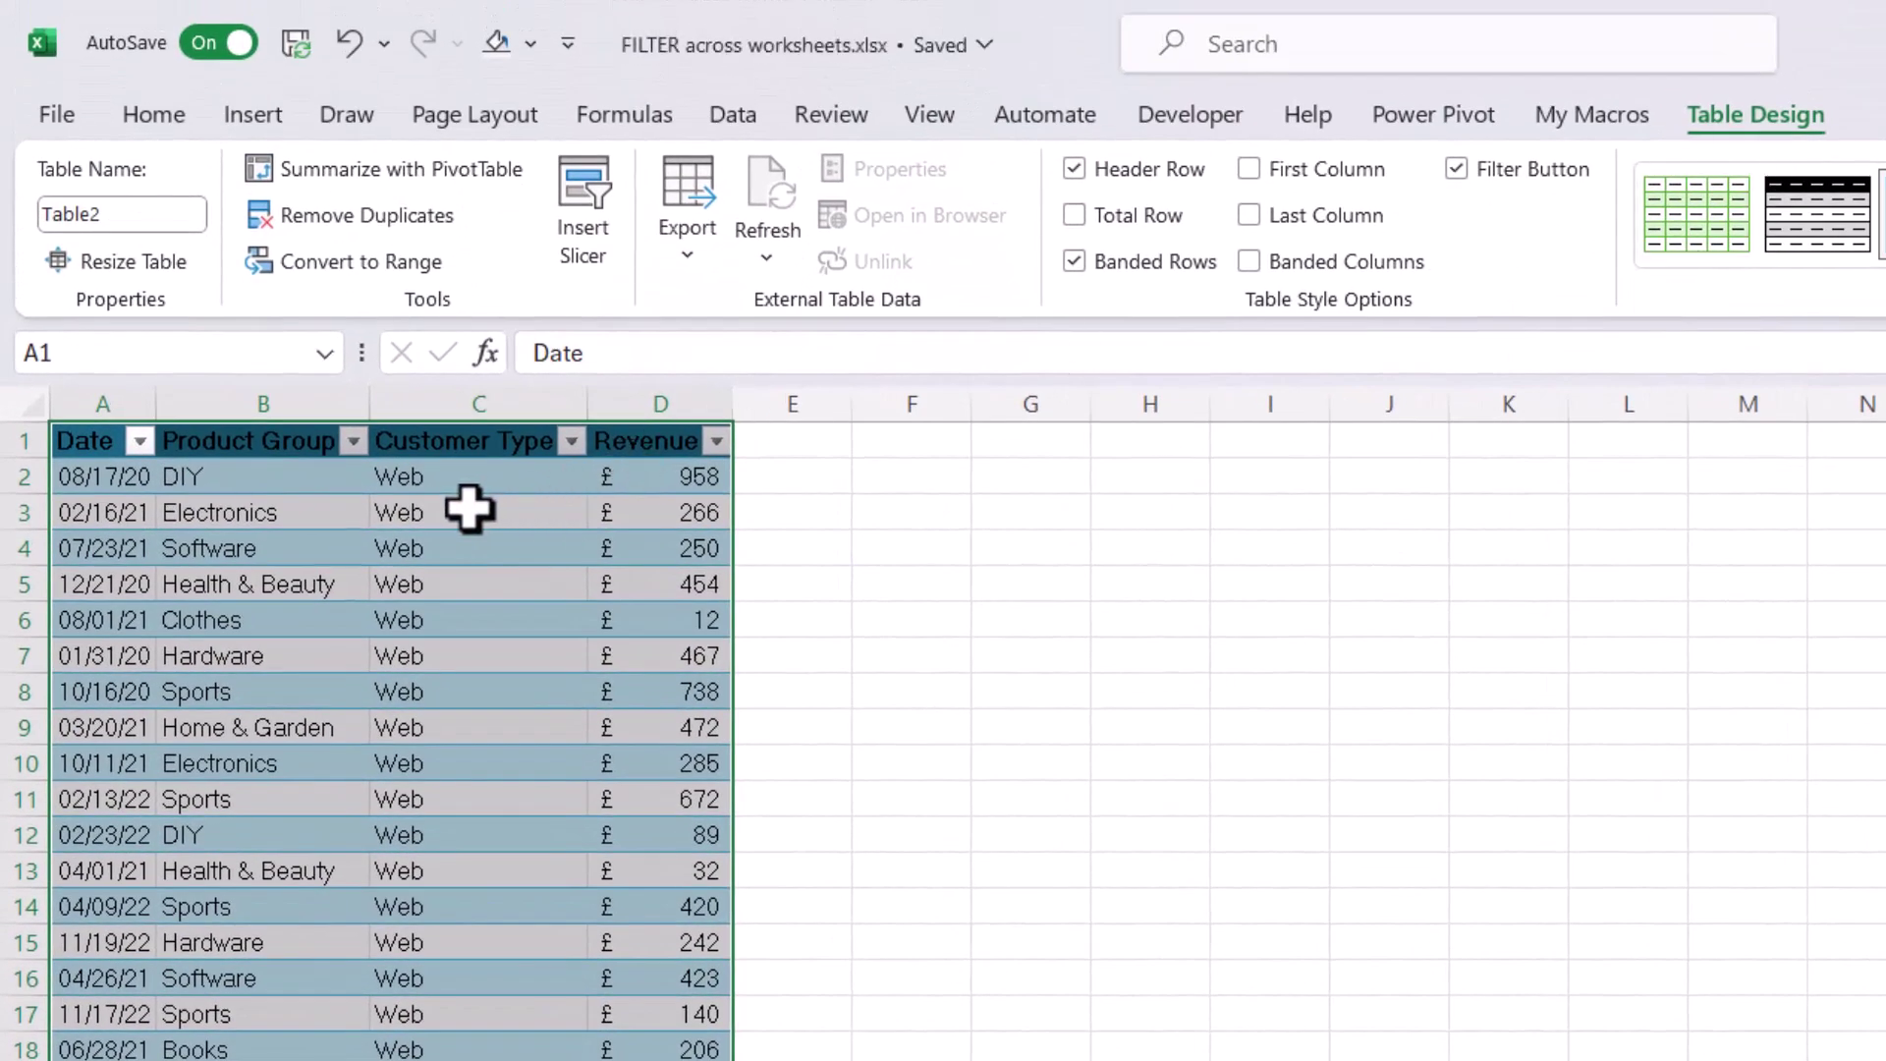
pyautogui.click(118, 214)
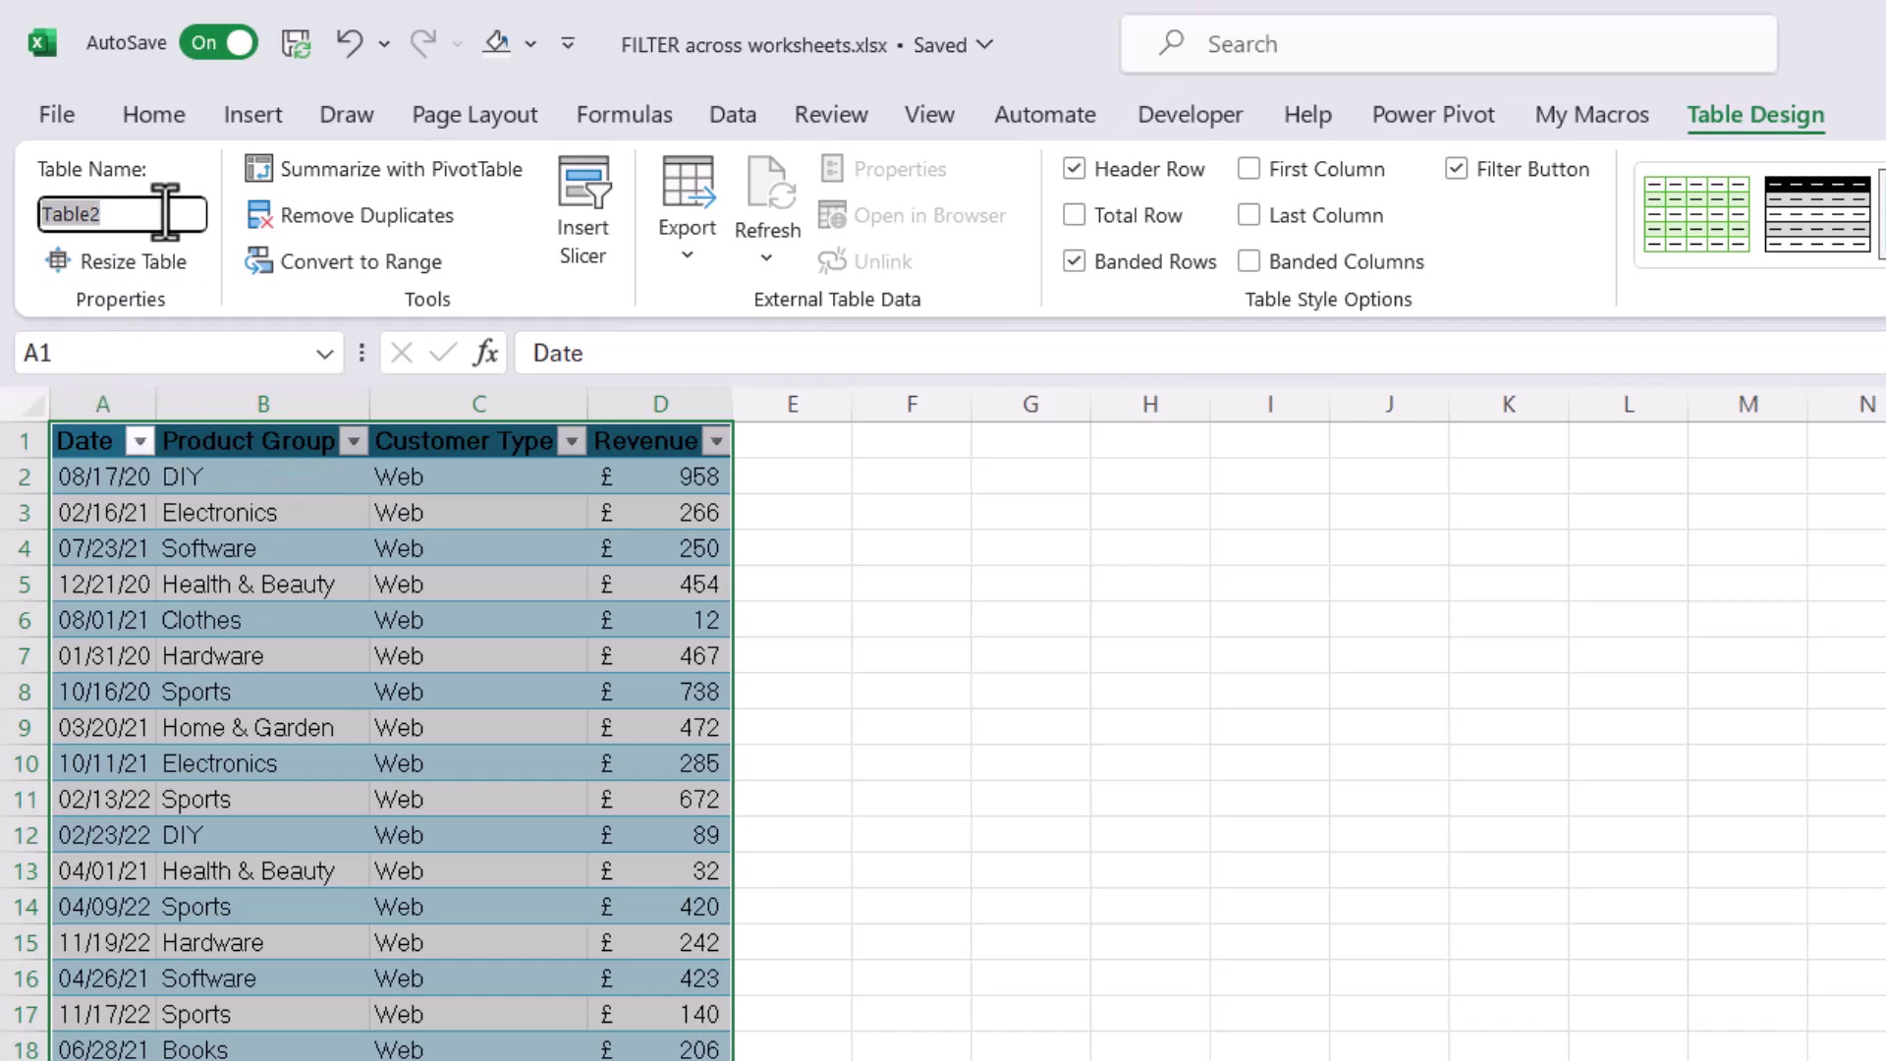
pyautogui.write('Web')
pyautogui.press('Return')
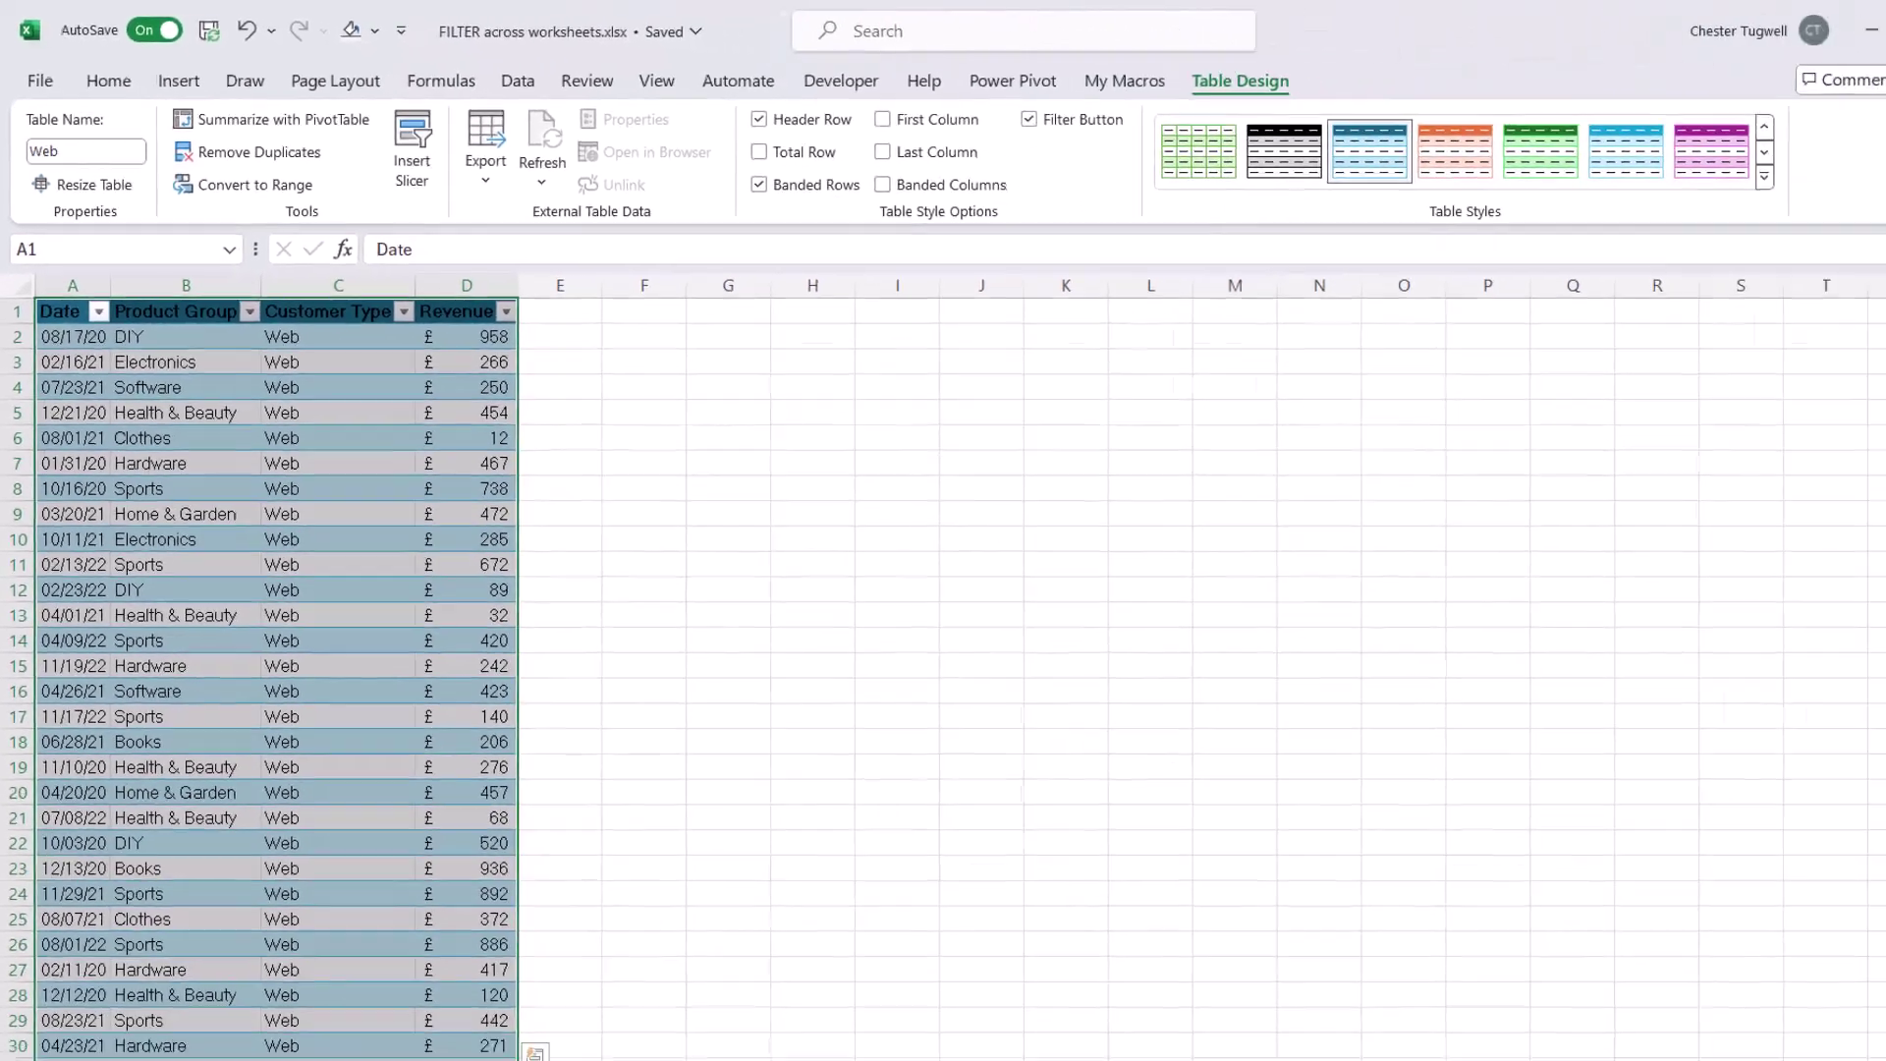
# Convert the Store data A1:D250 into a table named Store, then go to Account Holder
pyautogui.click(301, 1016)
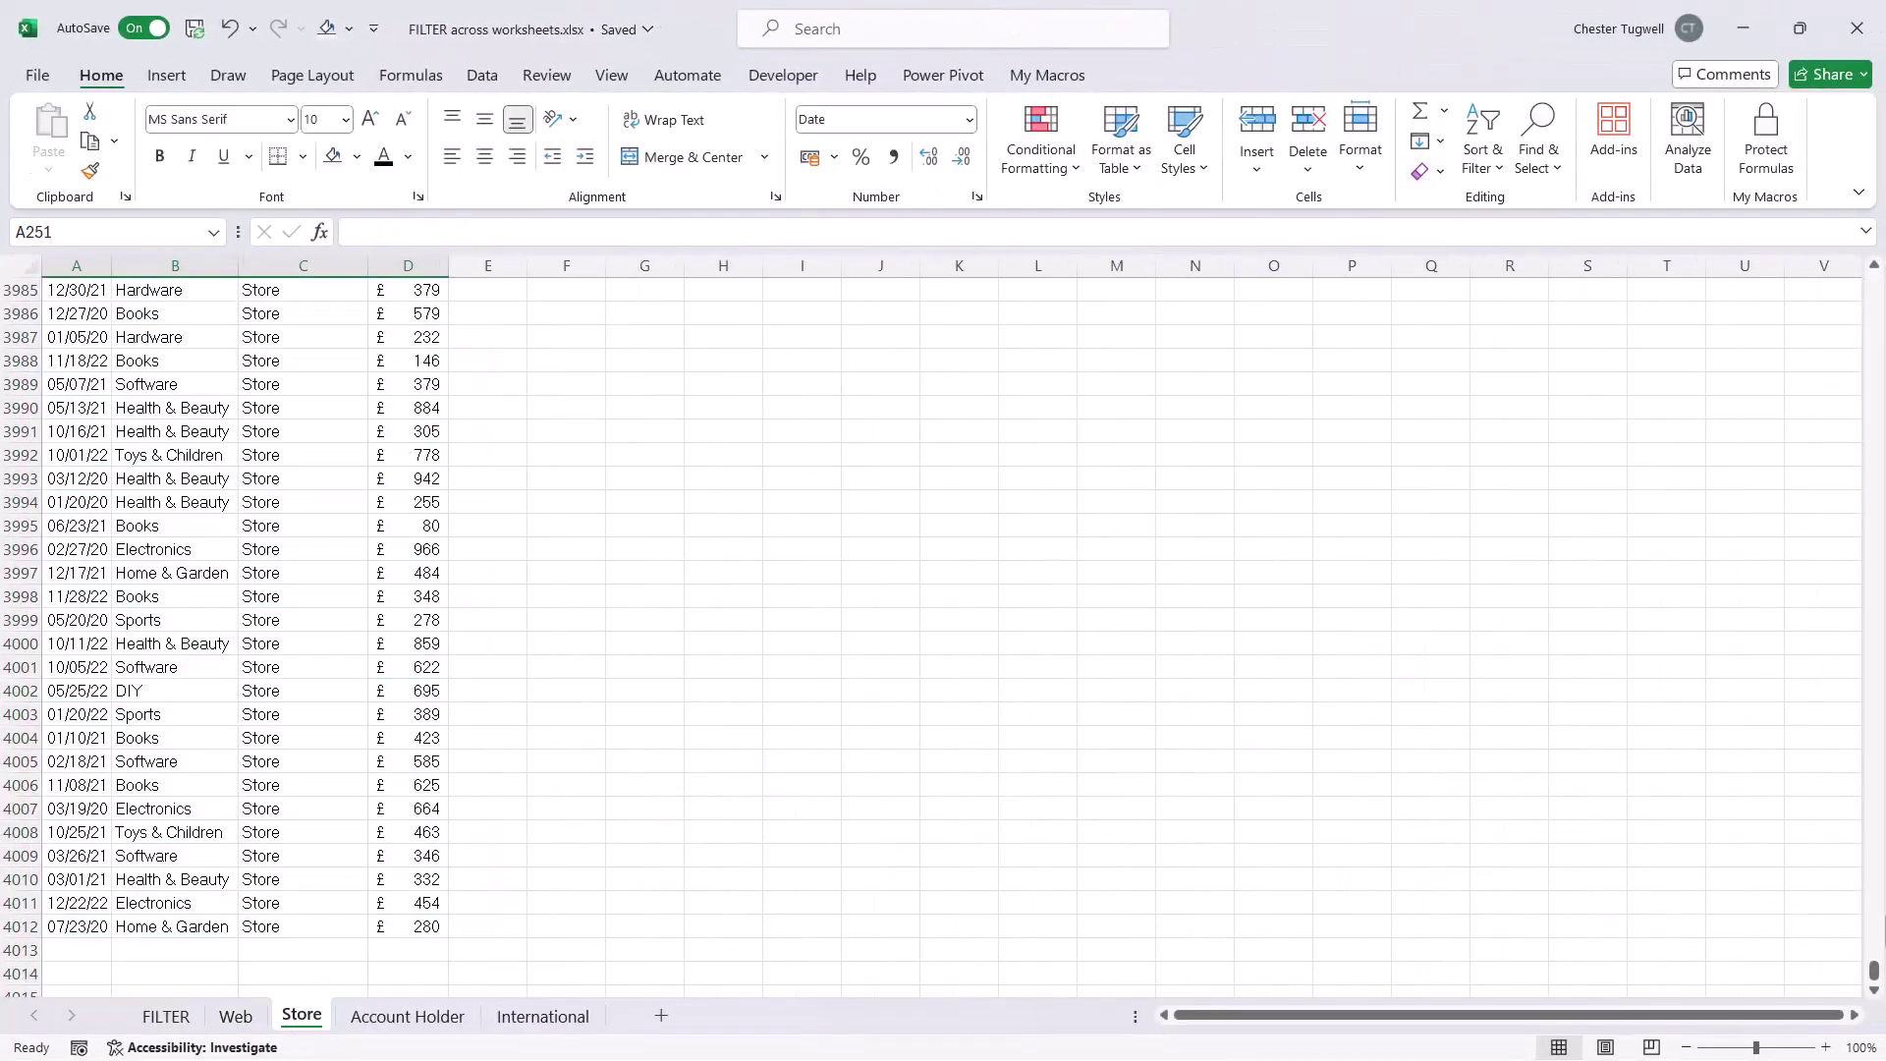
pyautogui.moveTo(1875, 977); pyautogui.dragTo(1873, 285)
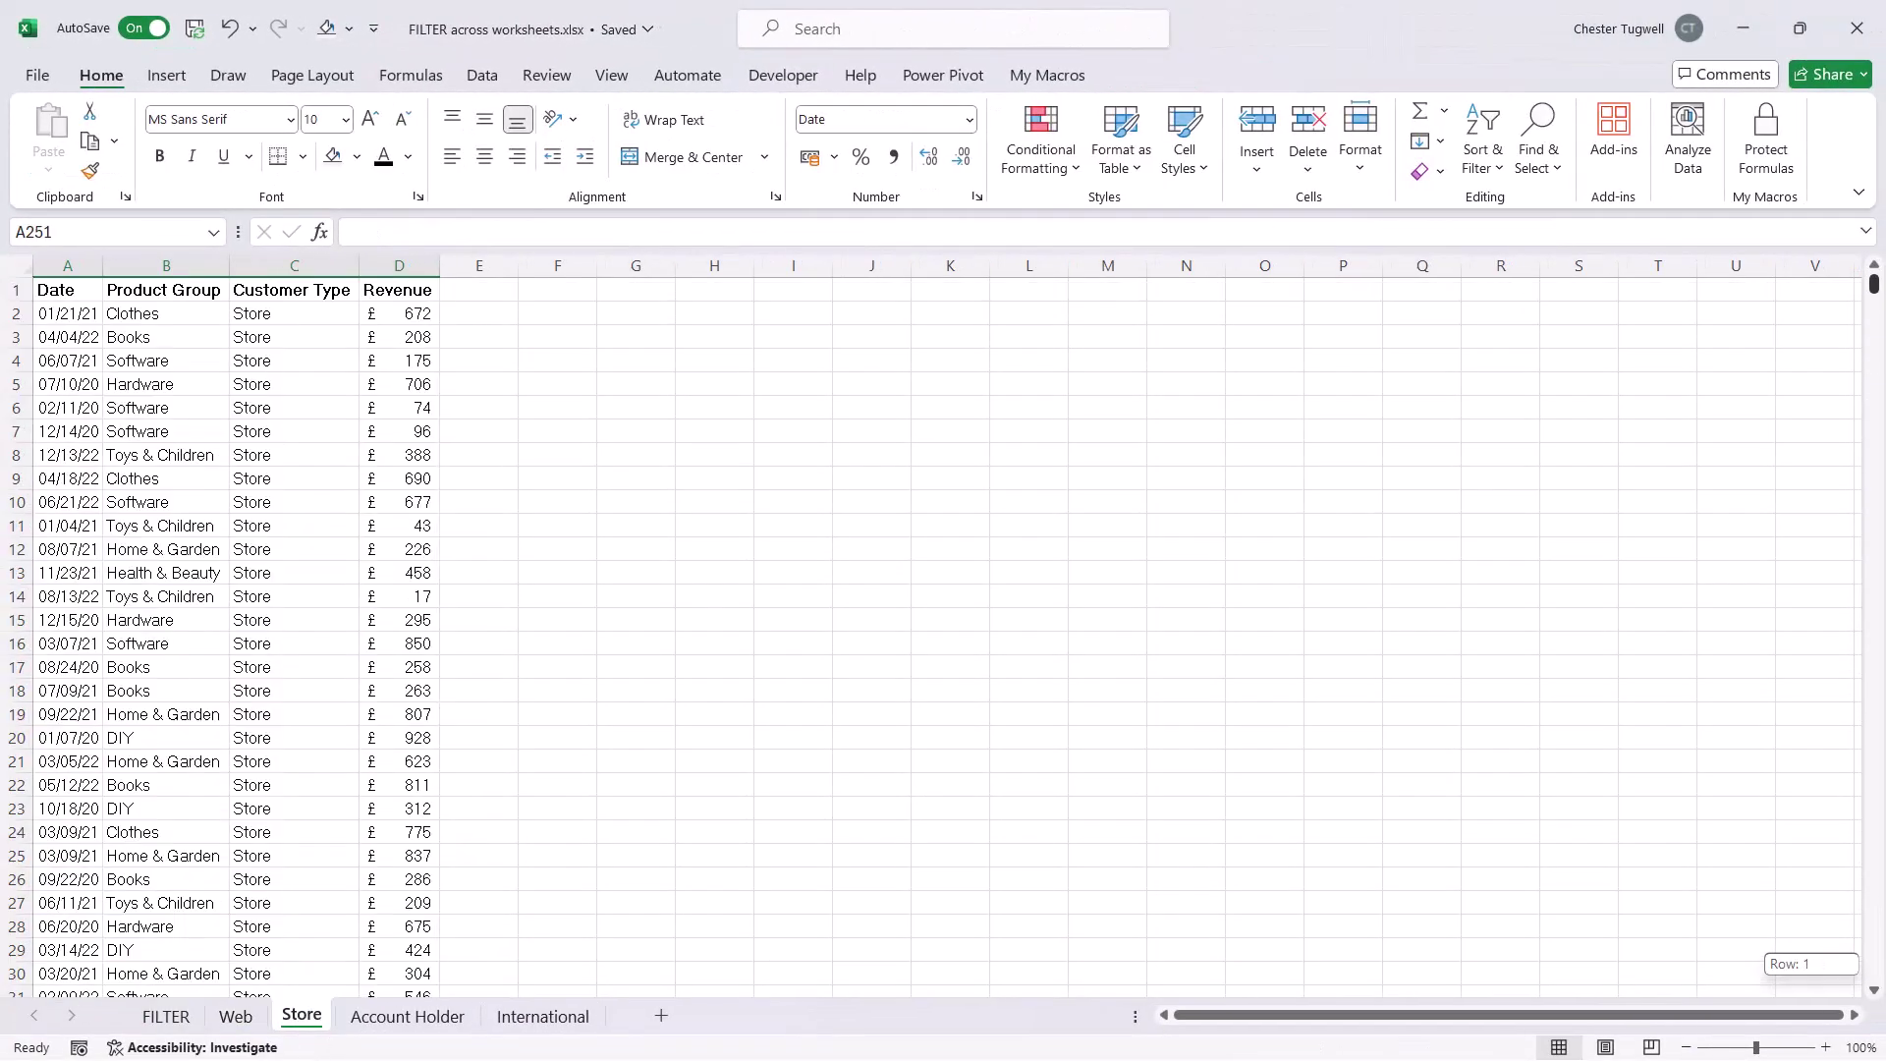
pyautogui.click(221, 433)
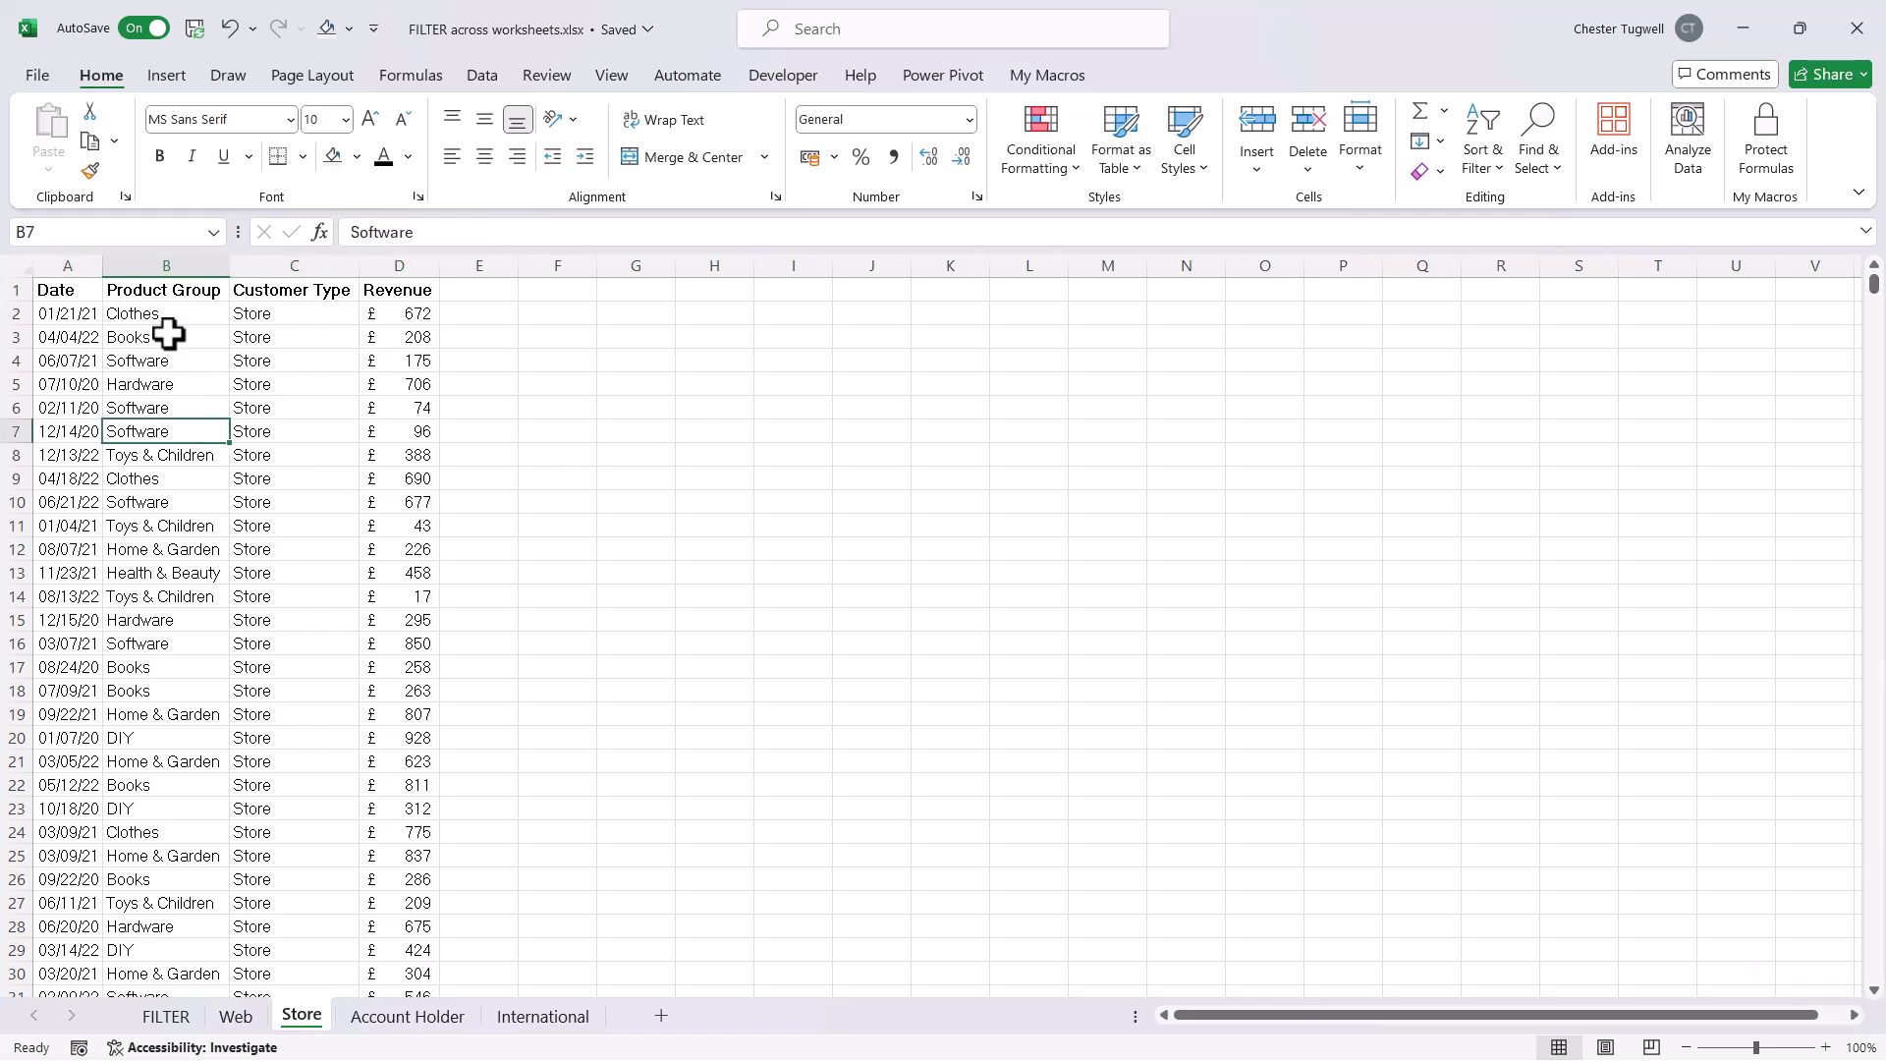
pyautogui.hotkey('ctrl', 't')
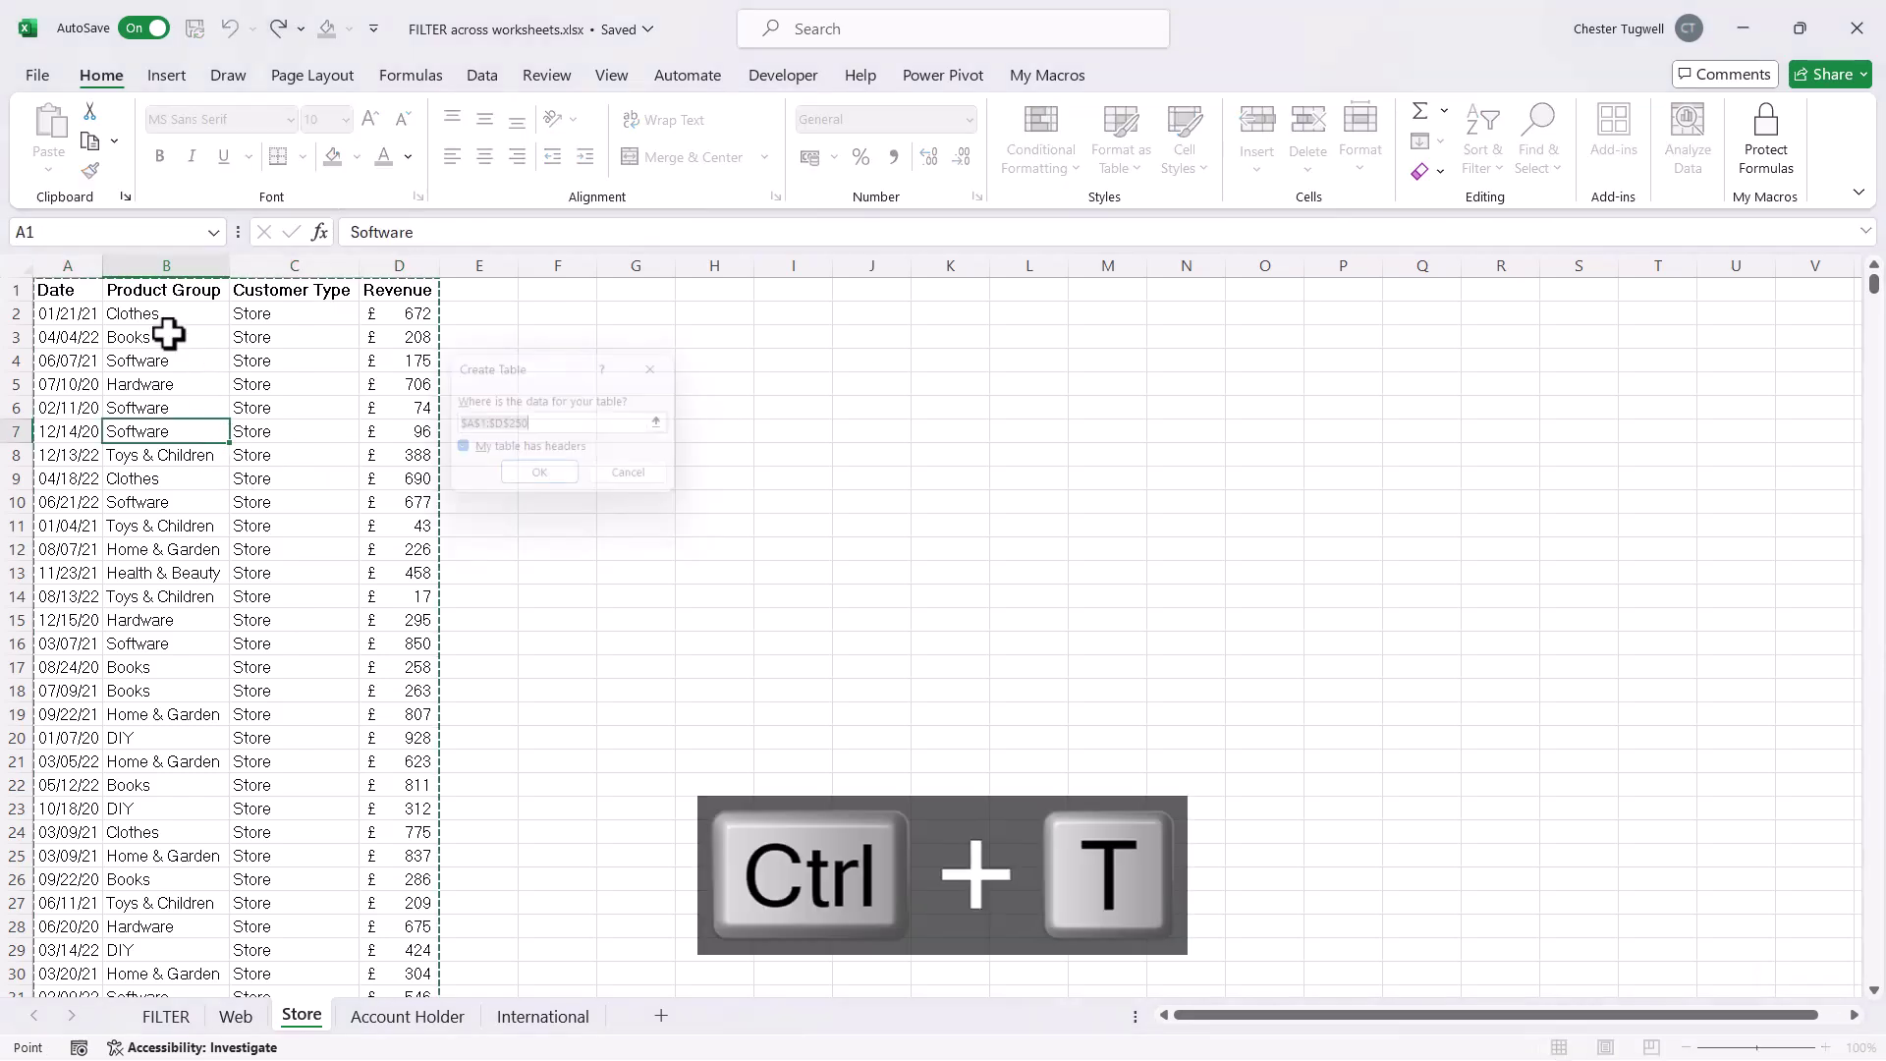
pyautogui.click(544, 479)
pyautogui.click(95, 138)
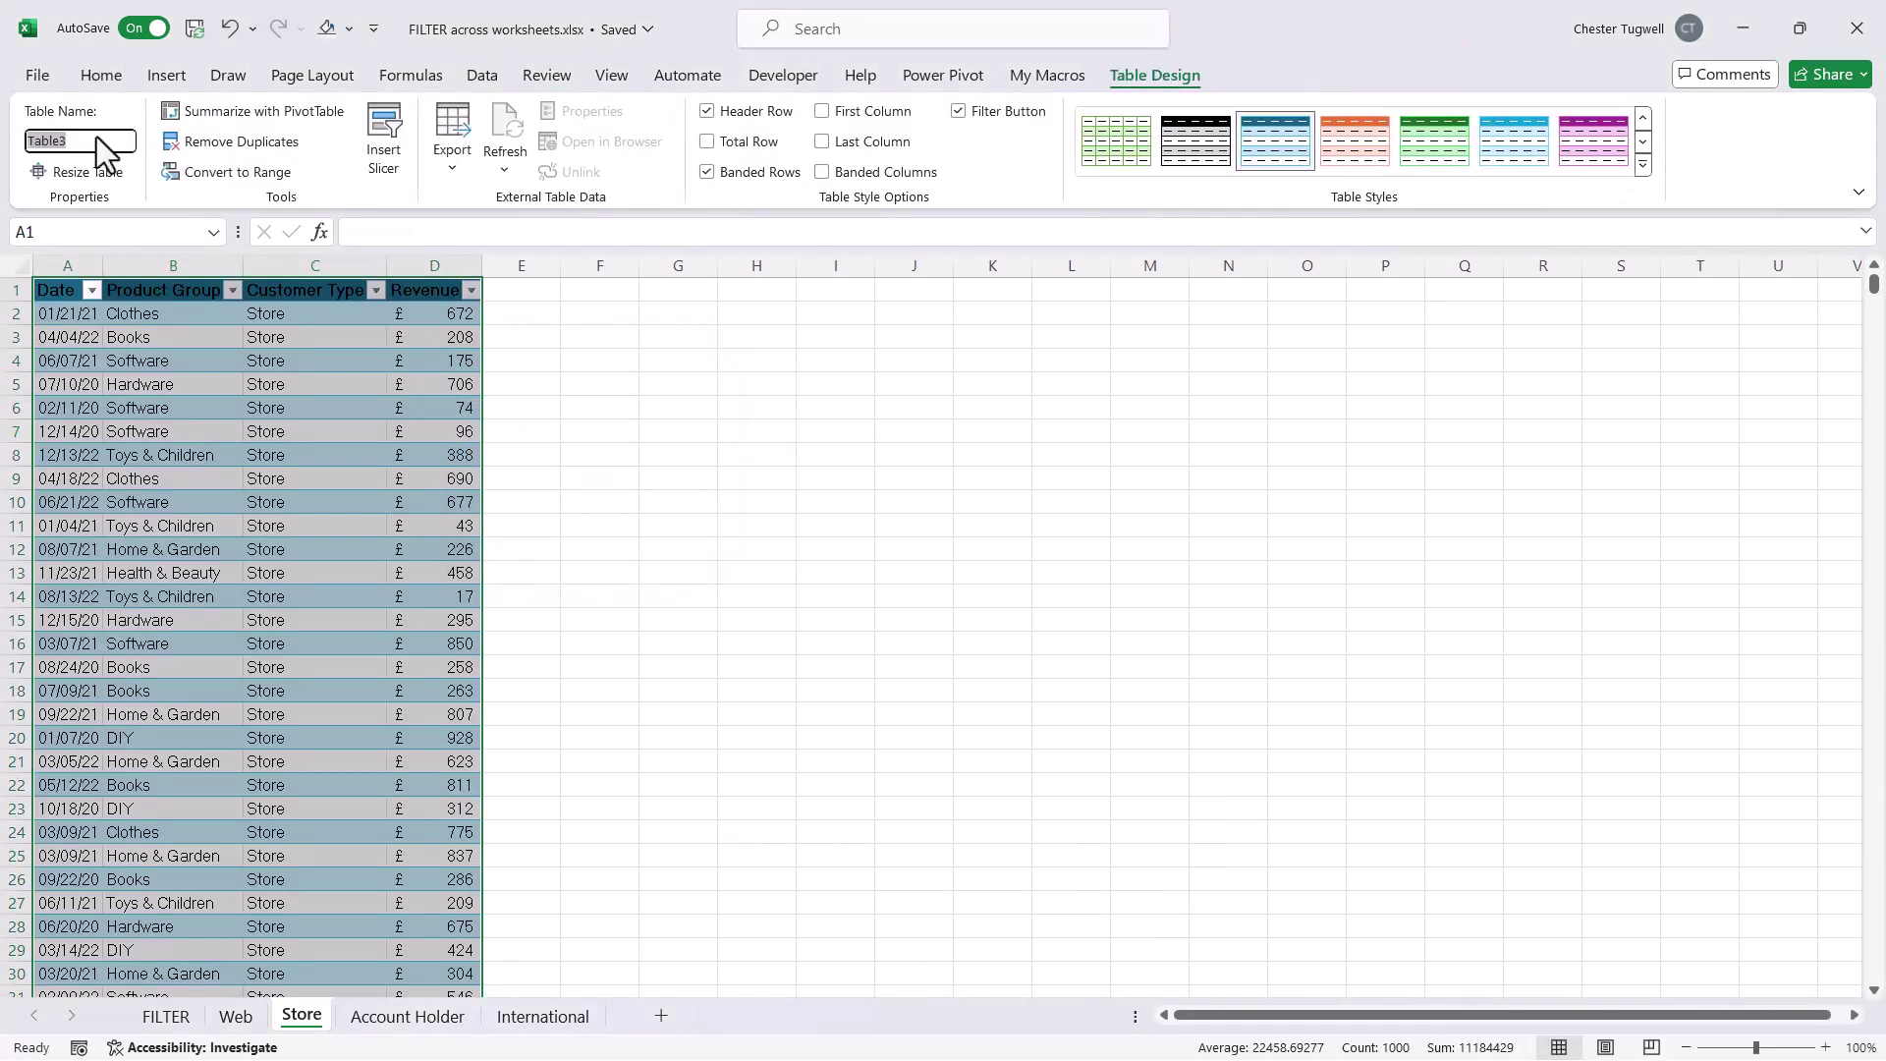
pyautogui.write('Store')
pyautogui.press('Return')
pyautogui.click(235, 548)
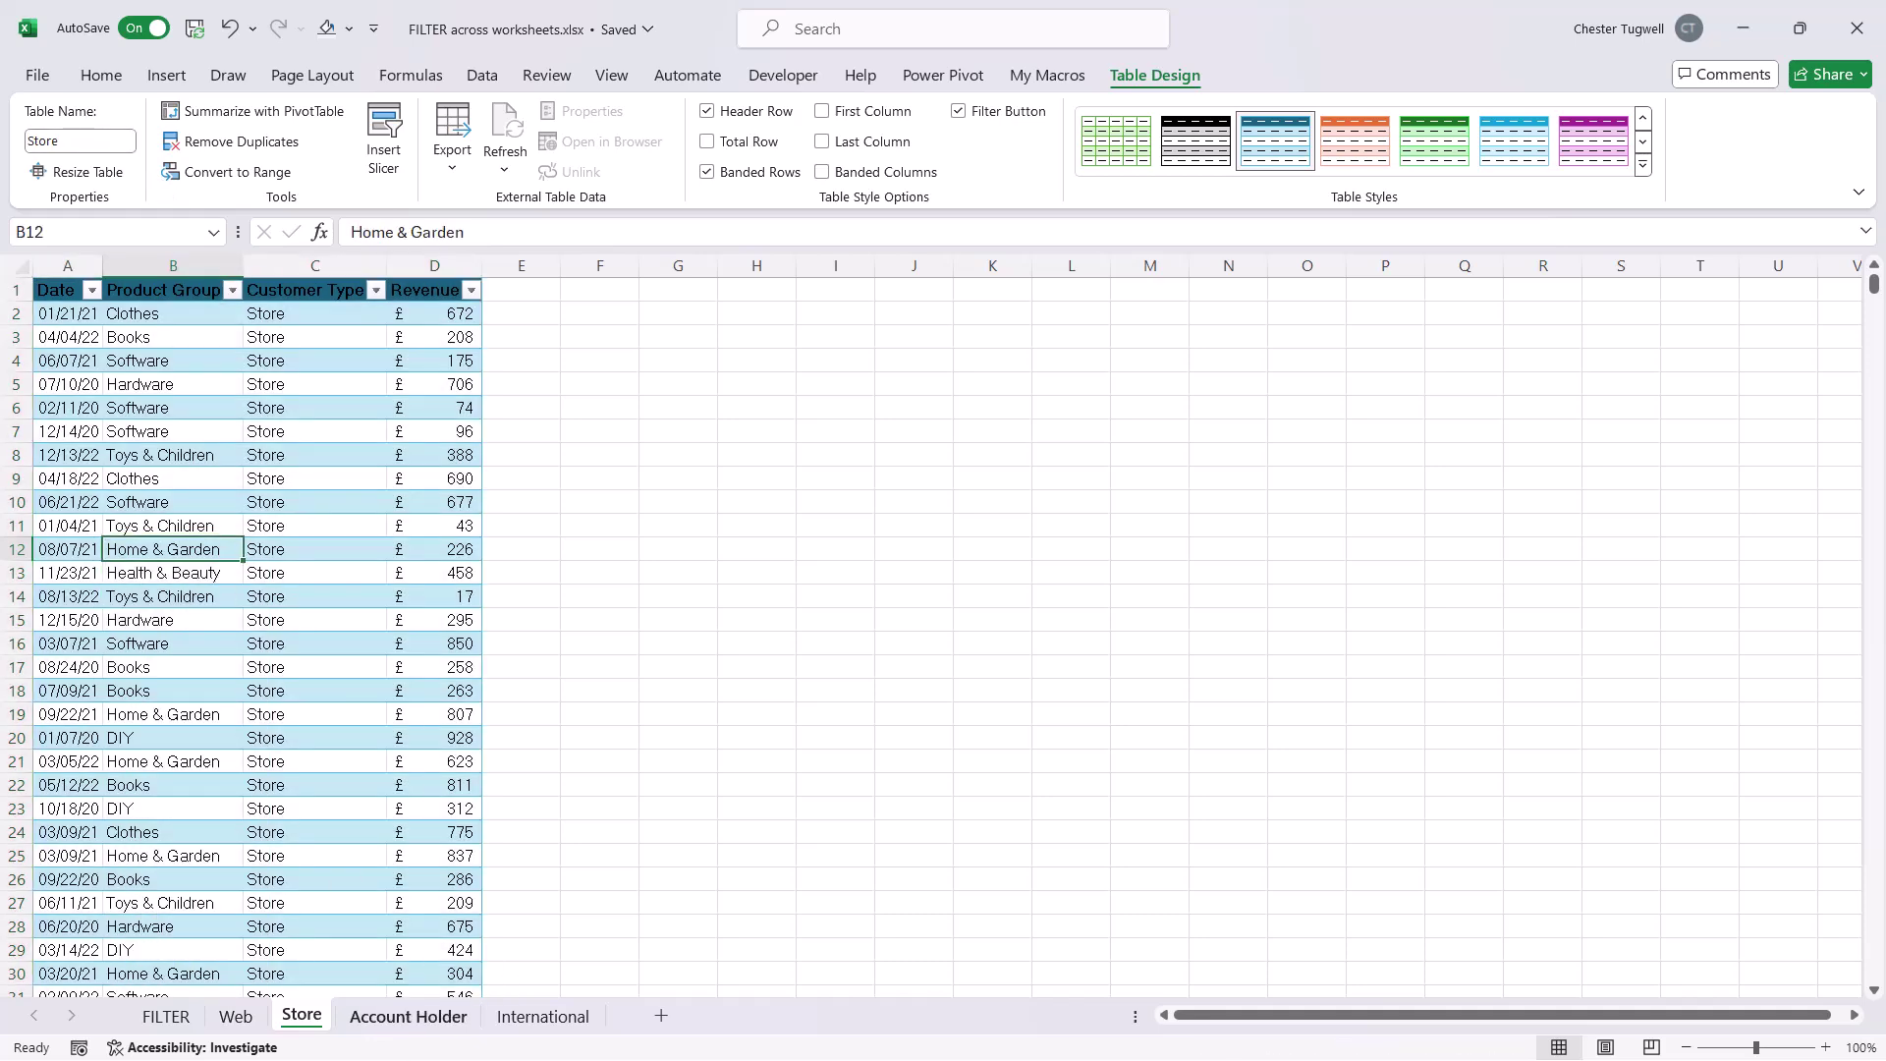
pyautogui.click(442, 1017)
# Convert the Account Holder data into a table named ACCT_Holder, then go to International
pyautogui.click(252, 601)
pyautogui.hotkey('ctrl', 't')
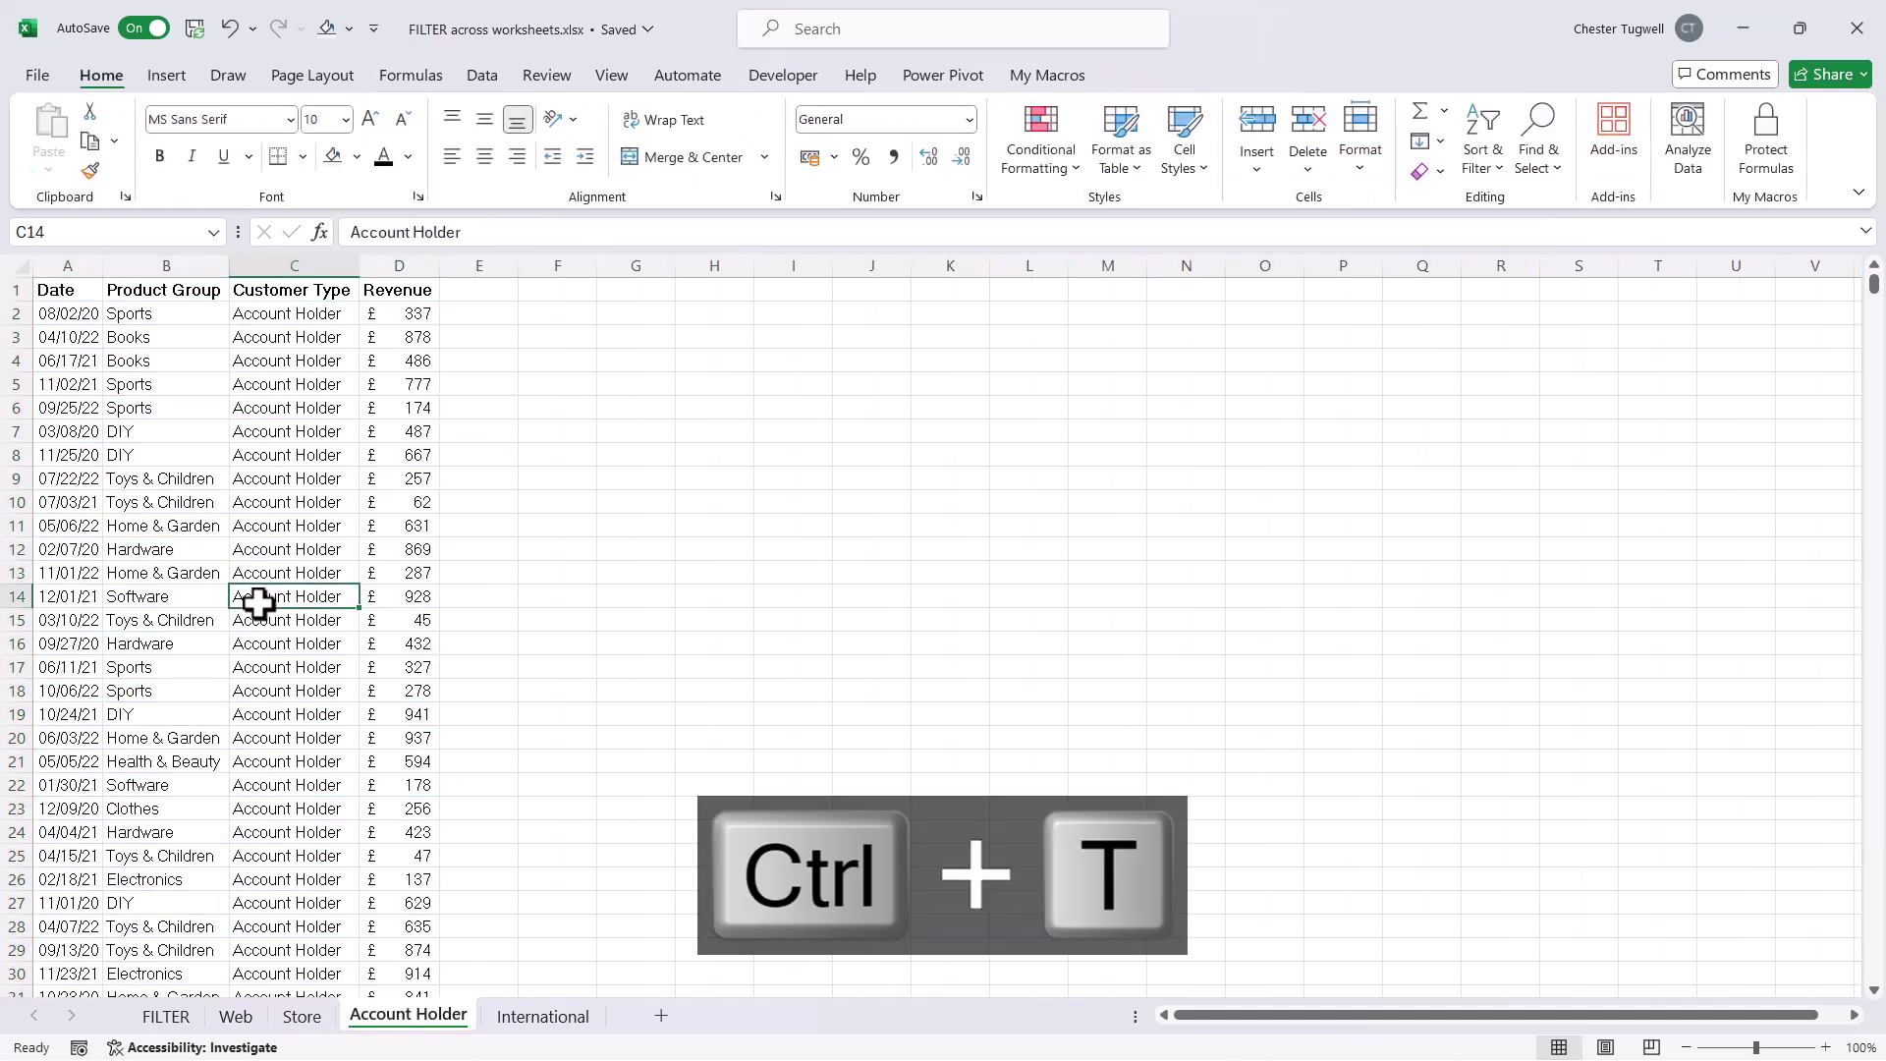
pyautogui.click(538, 483)
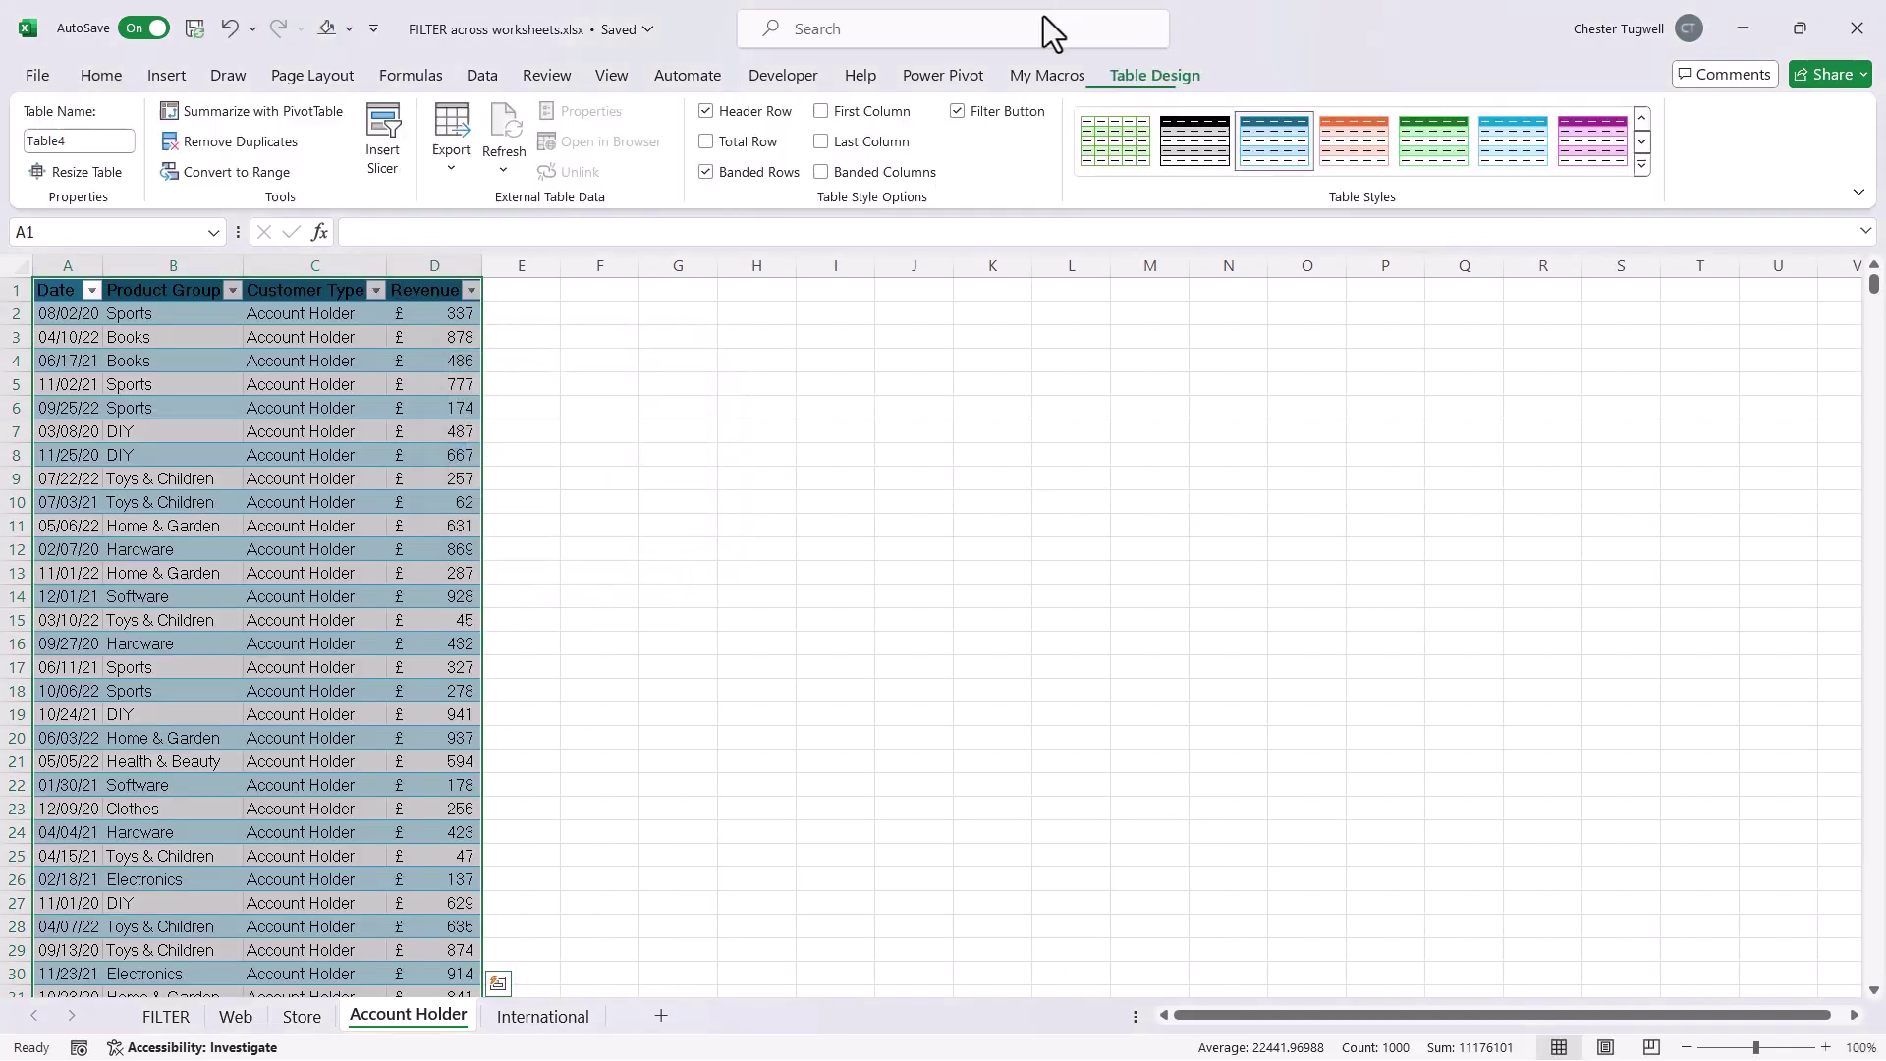
pyautogui.click(76, 141)
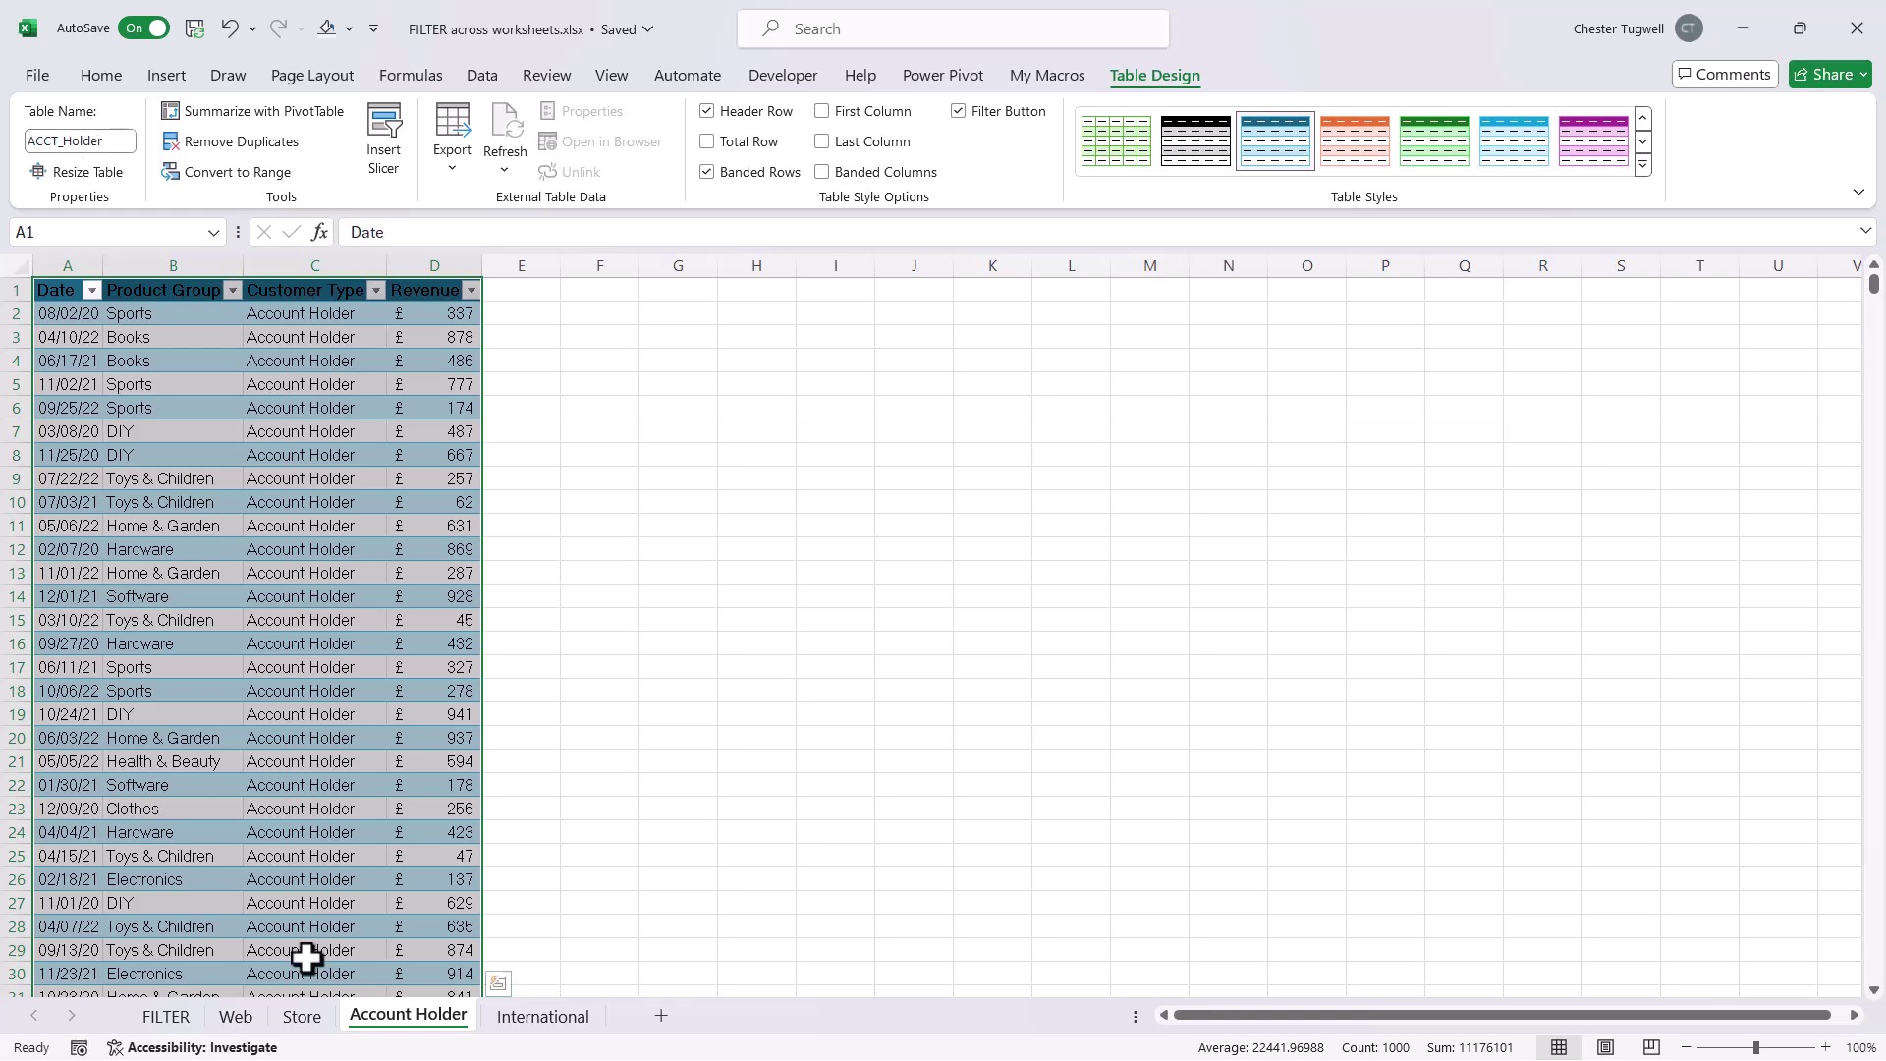
pyautogui.click(542, 1016)
# Convert the International data A1:D250 into a table named International
pyautogui.click(254, 692)
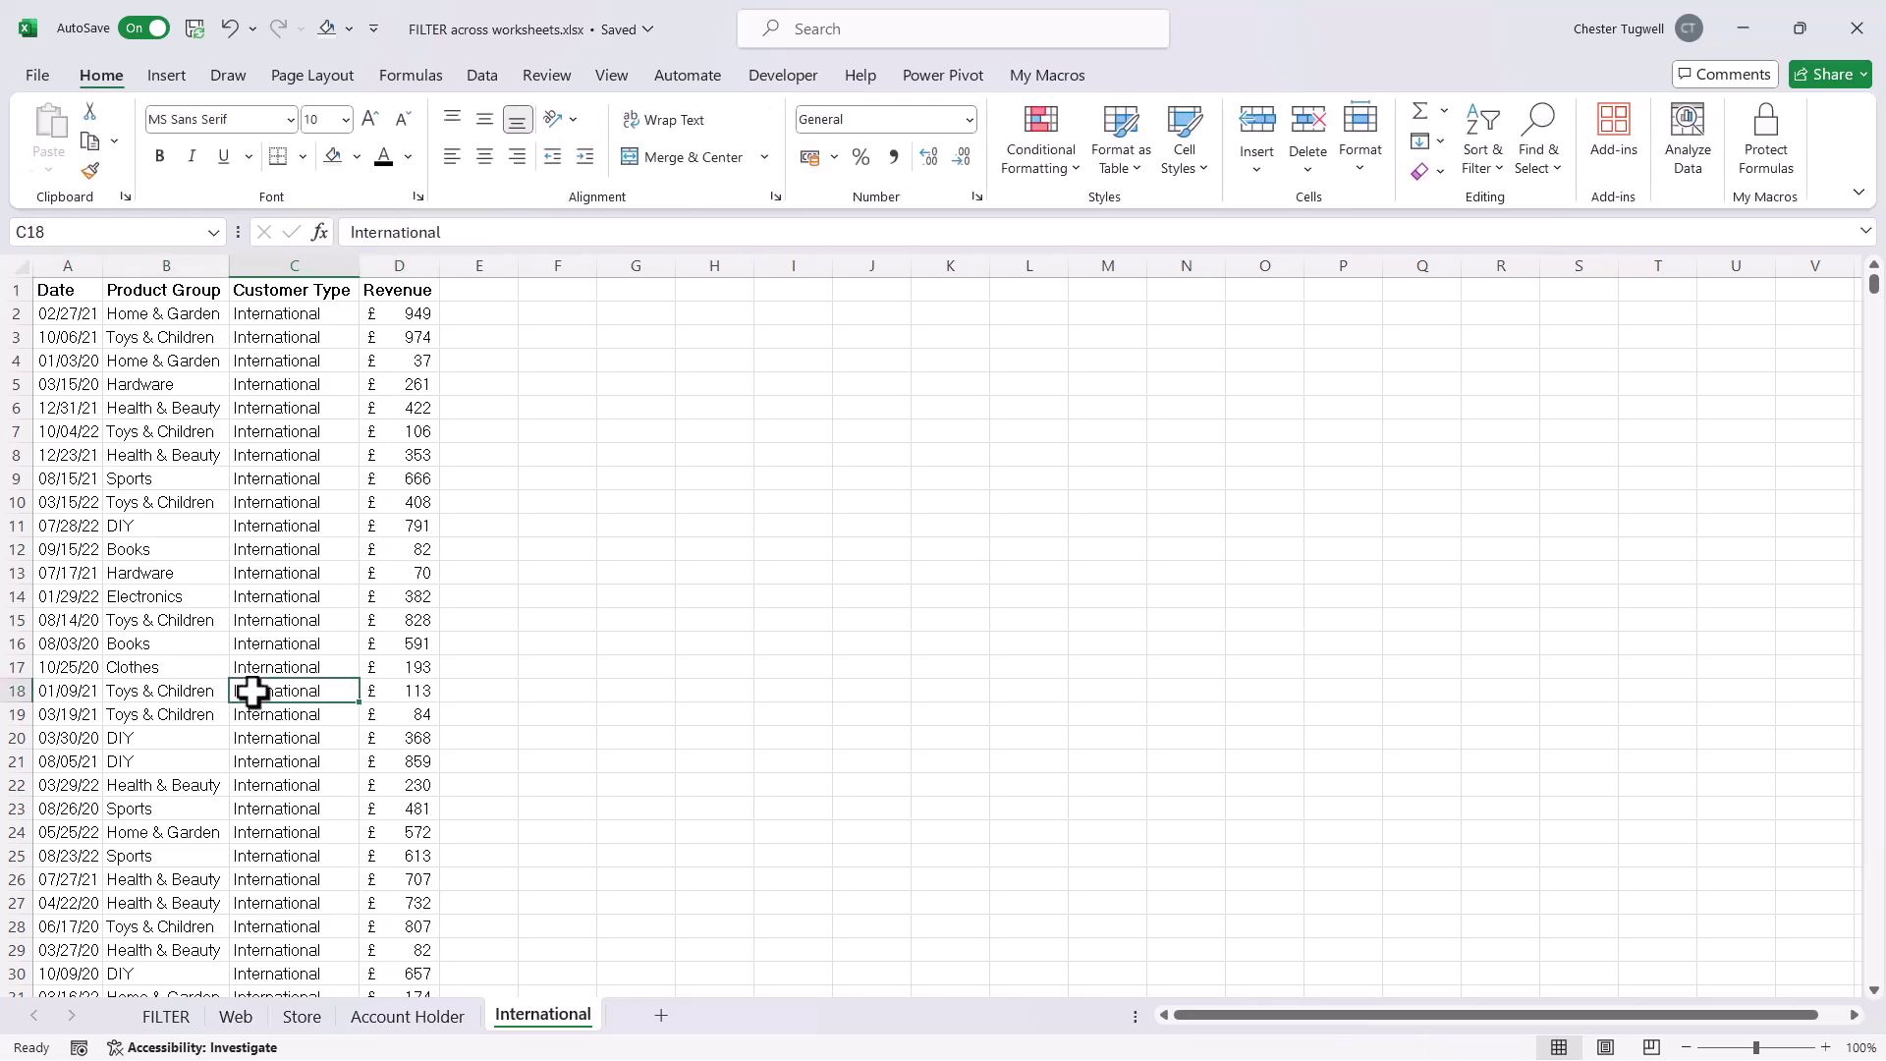
pyautogui.hotkey('ctrl', 't')
pyautogui.click(544, 482)
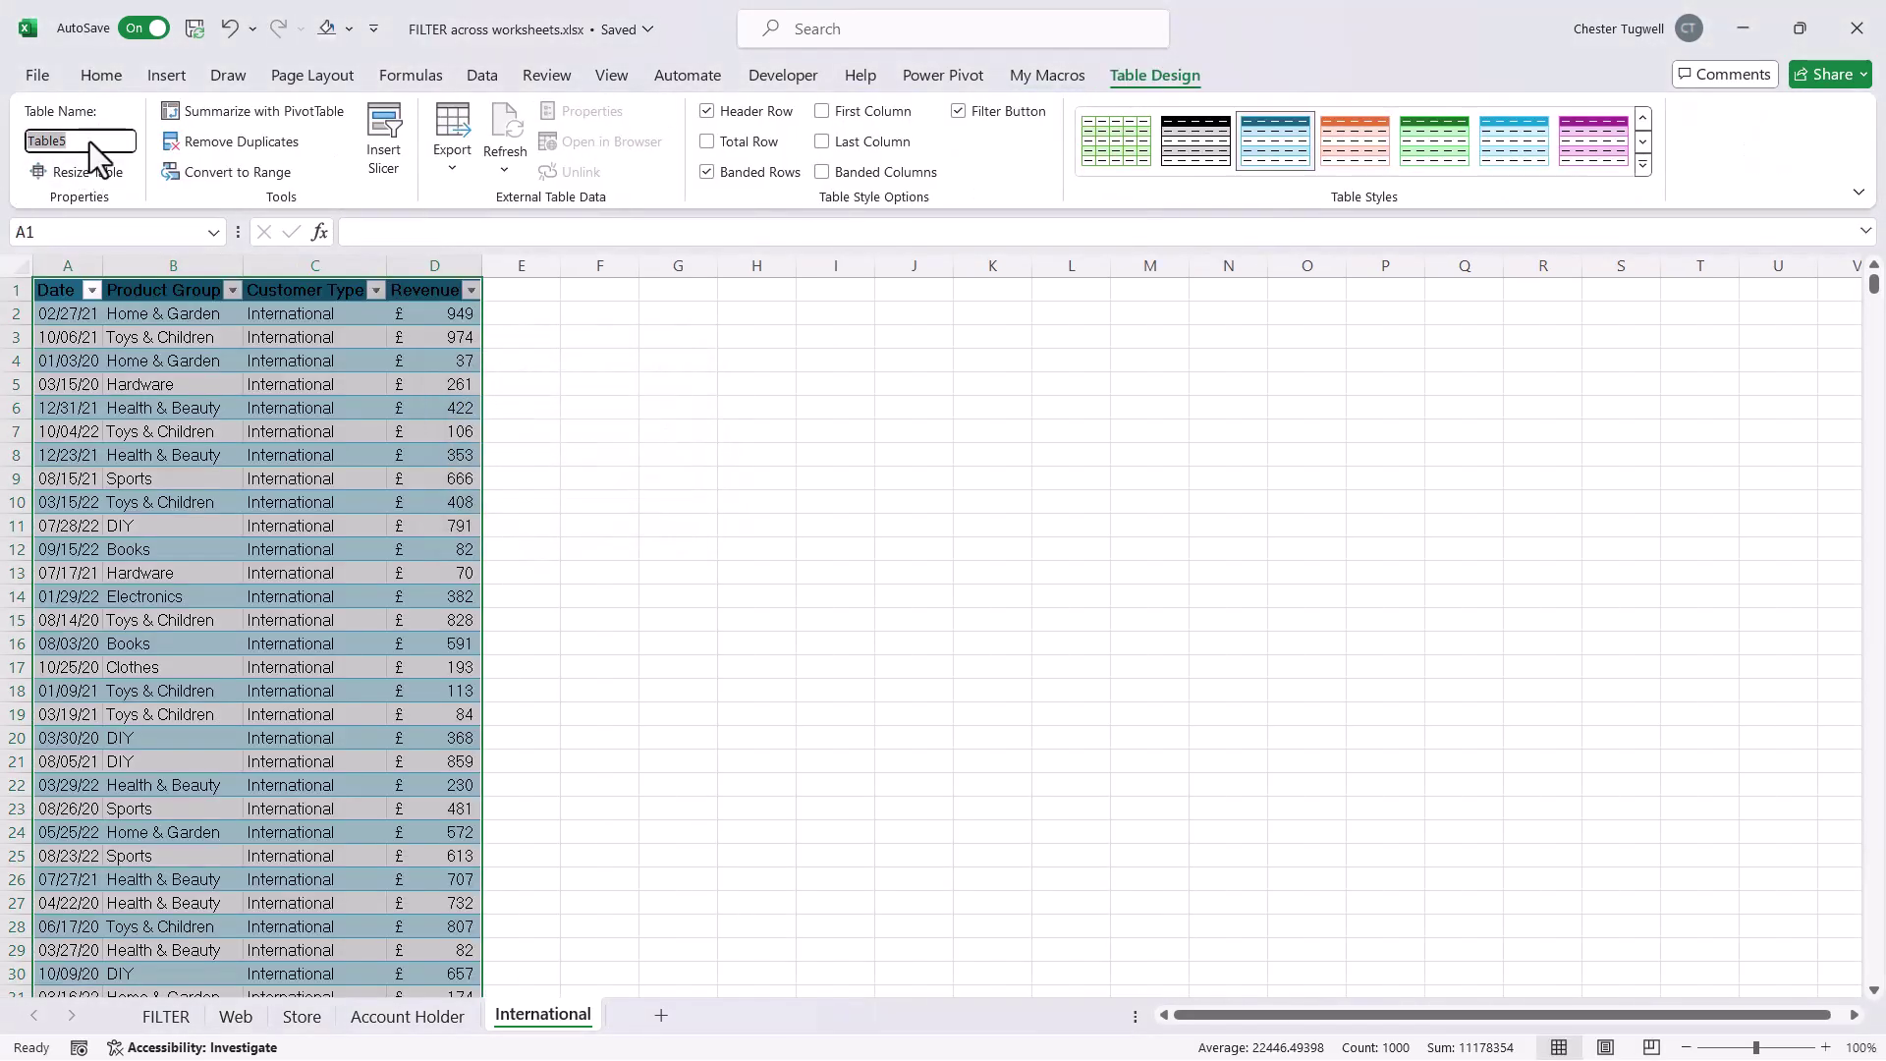
pyautogui.click(90, 141)
pyautogui.write('International')
pyautogui.press('Return')
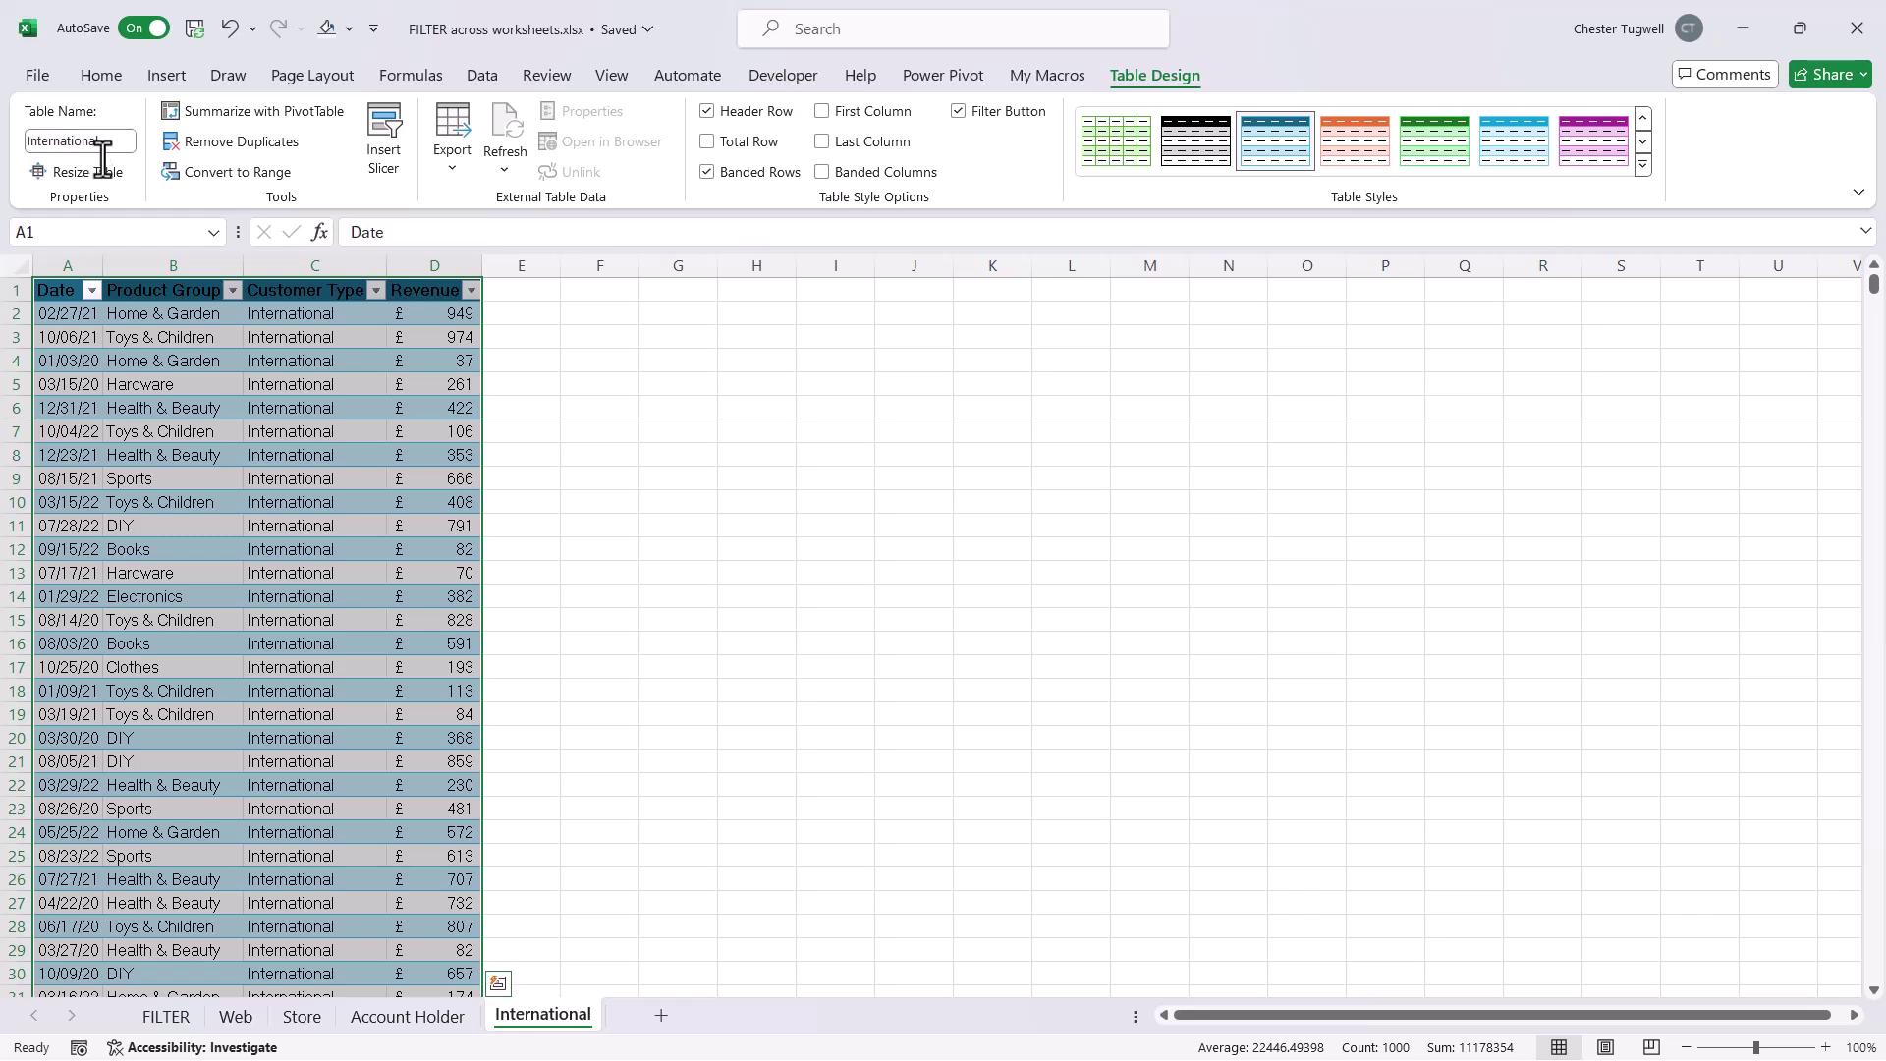
# In FILTER sheet cell A4, enter =VSTACK(Web,Store,ACCT_Holder,International) to spill all four tables
pyautogui.click(175, 1019)
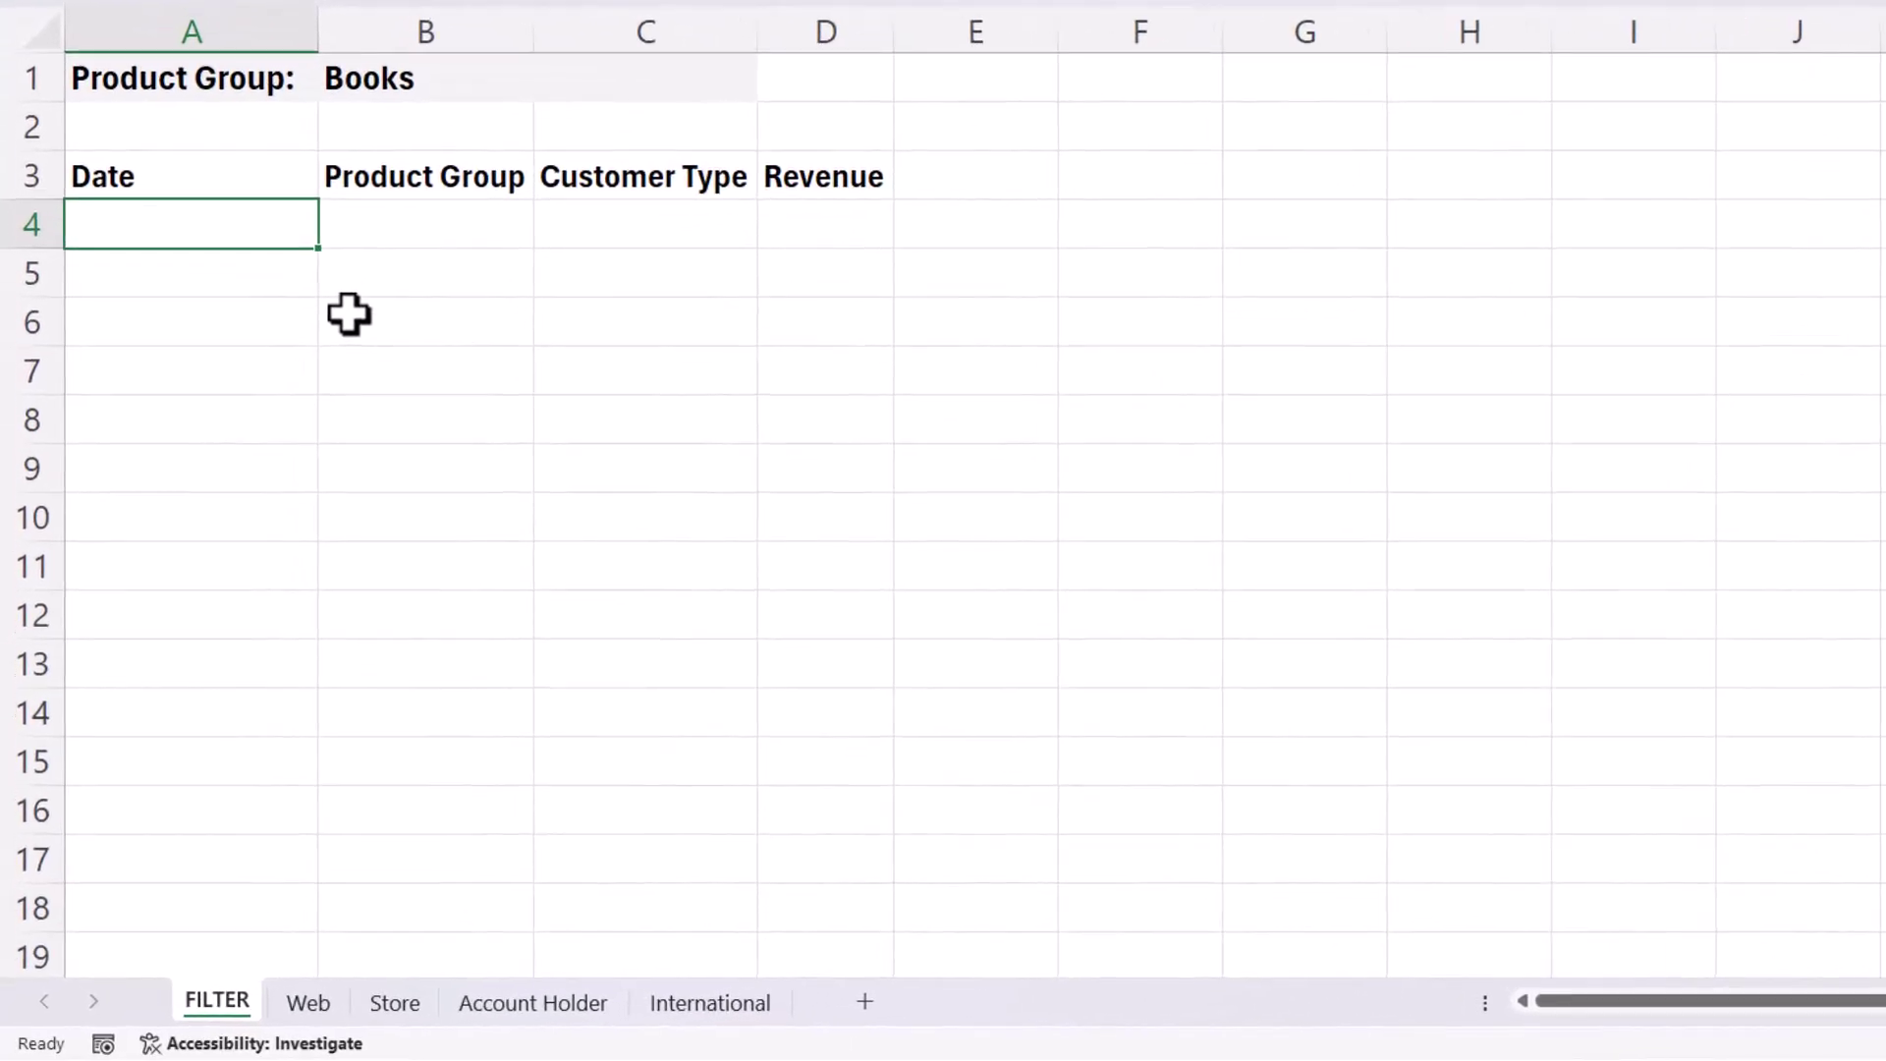
pyautogui.write('=VS')
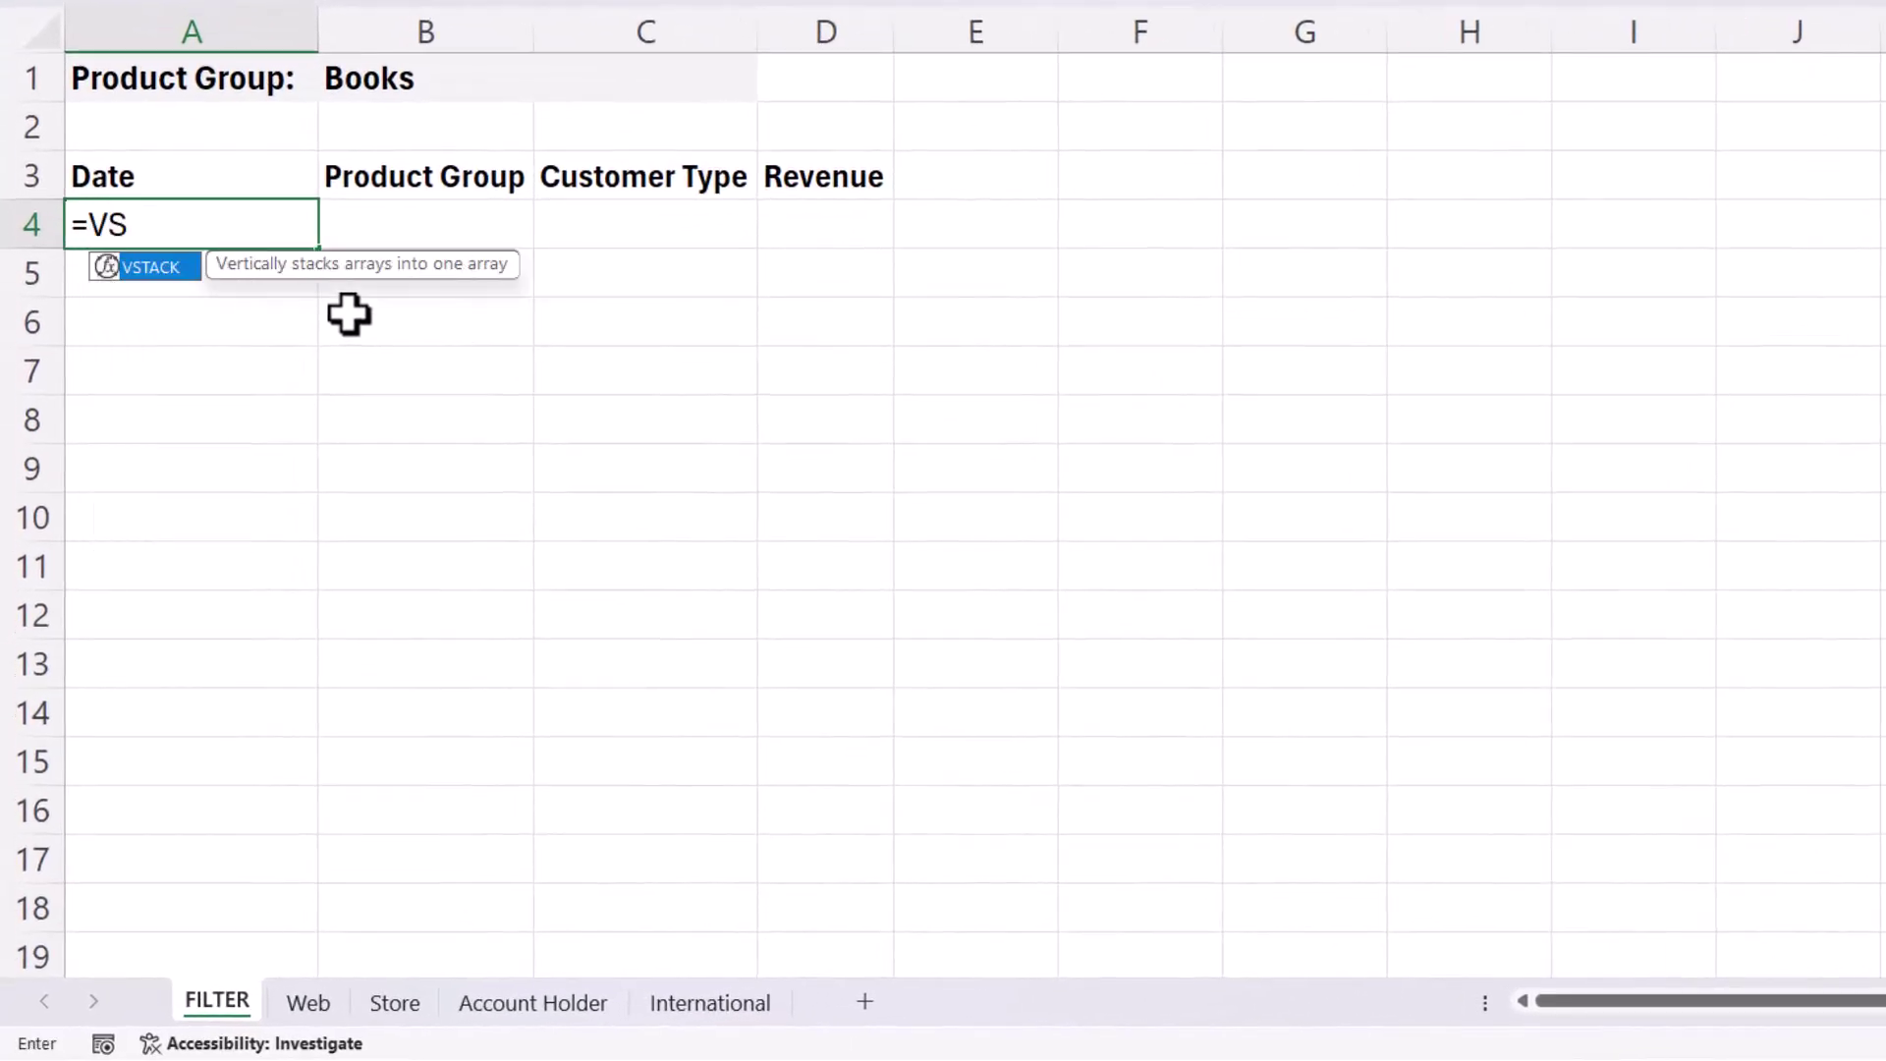
pyautogui.write('TACK(')
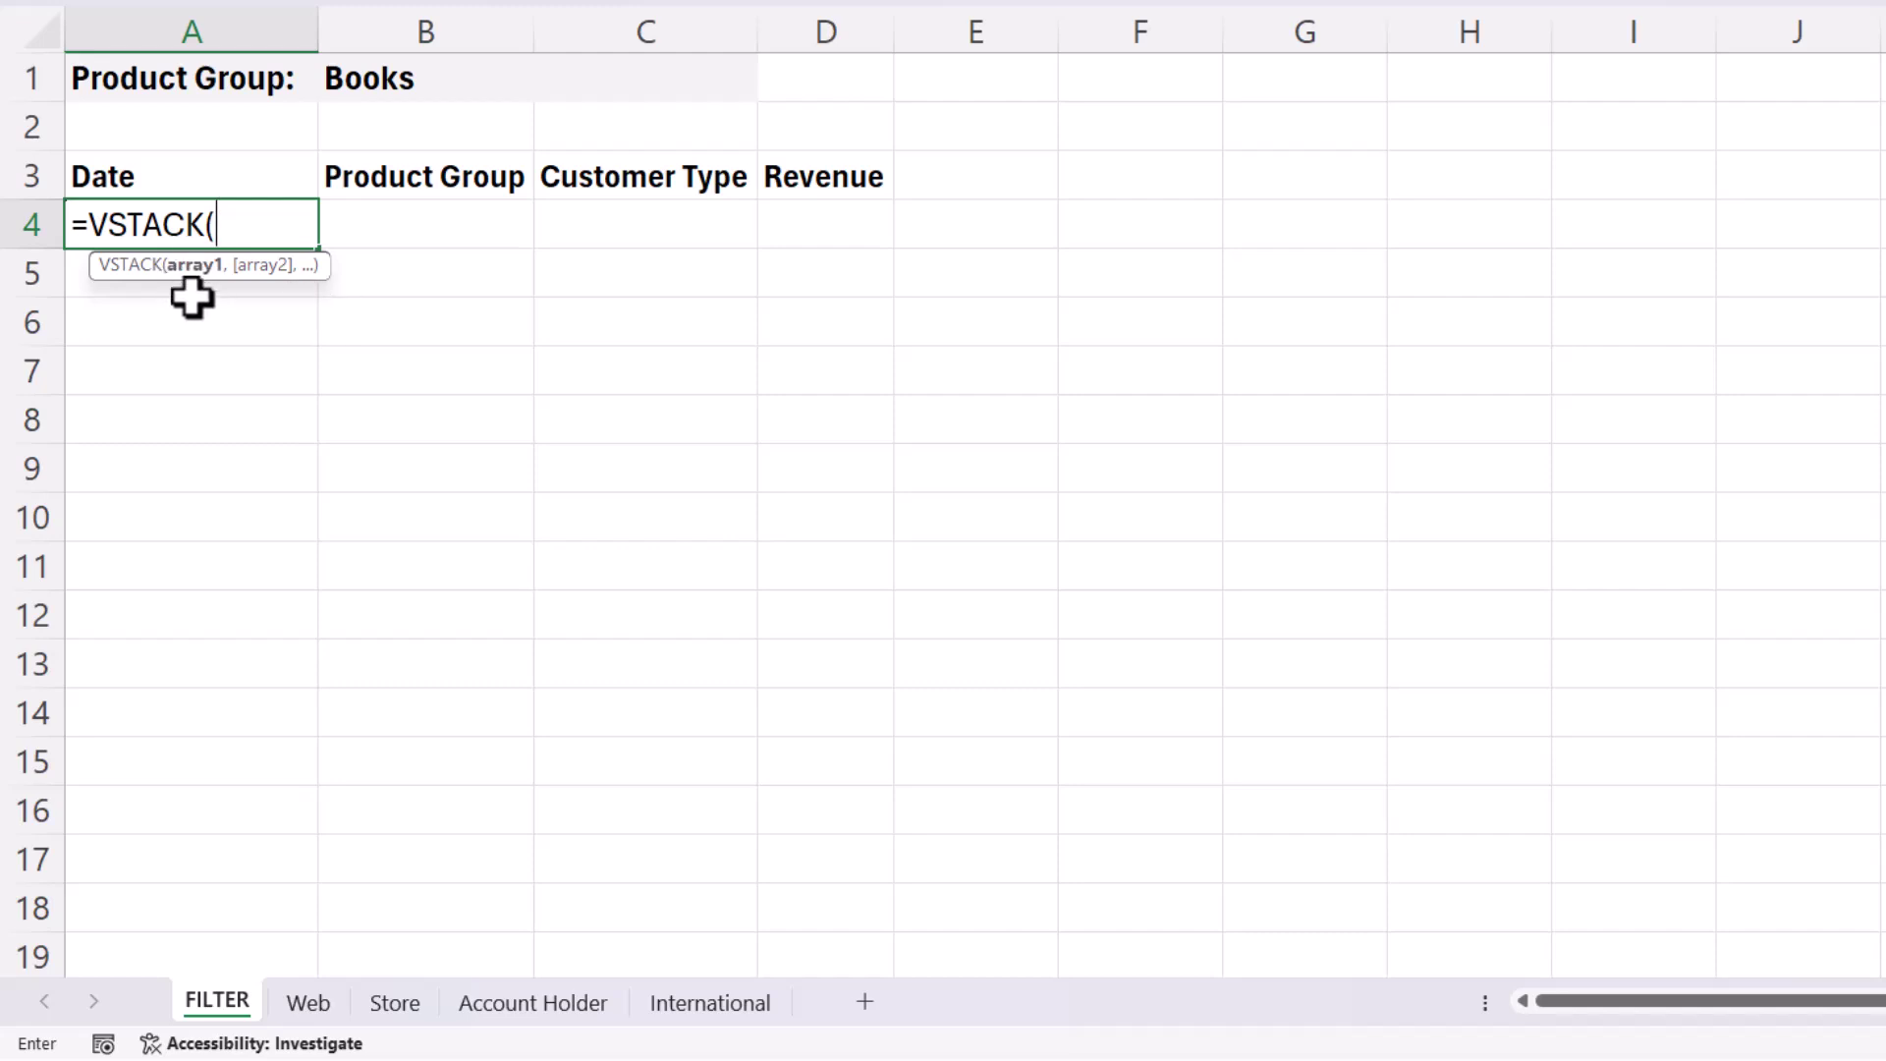
pyautogui.write('web')
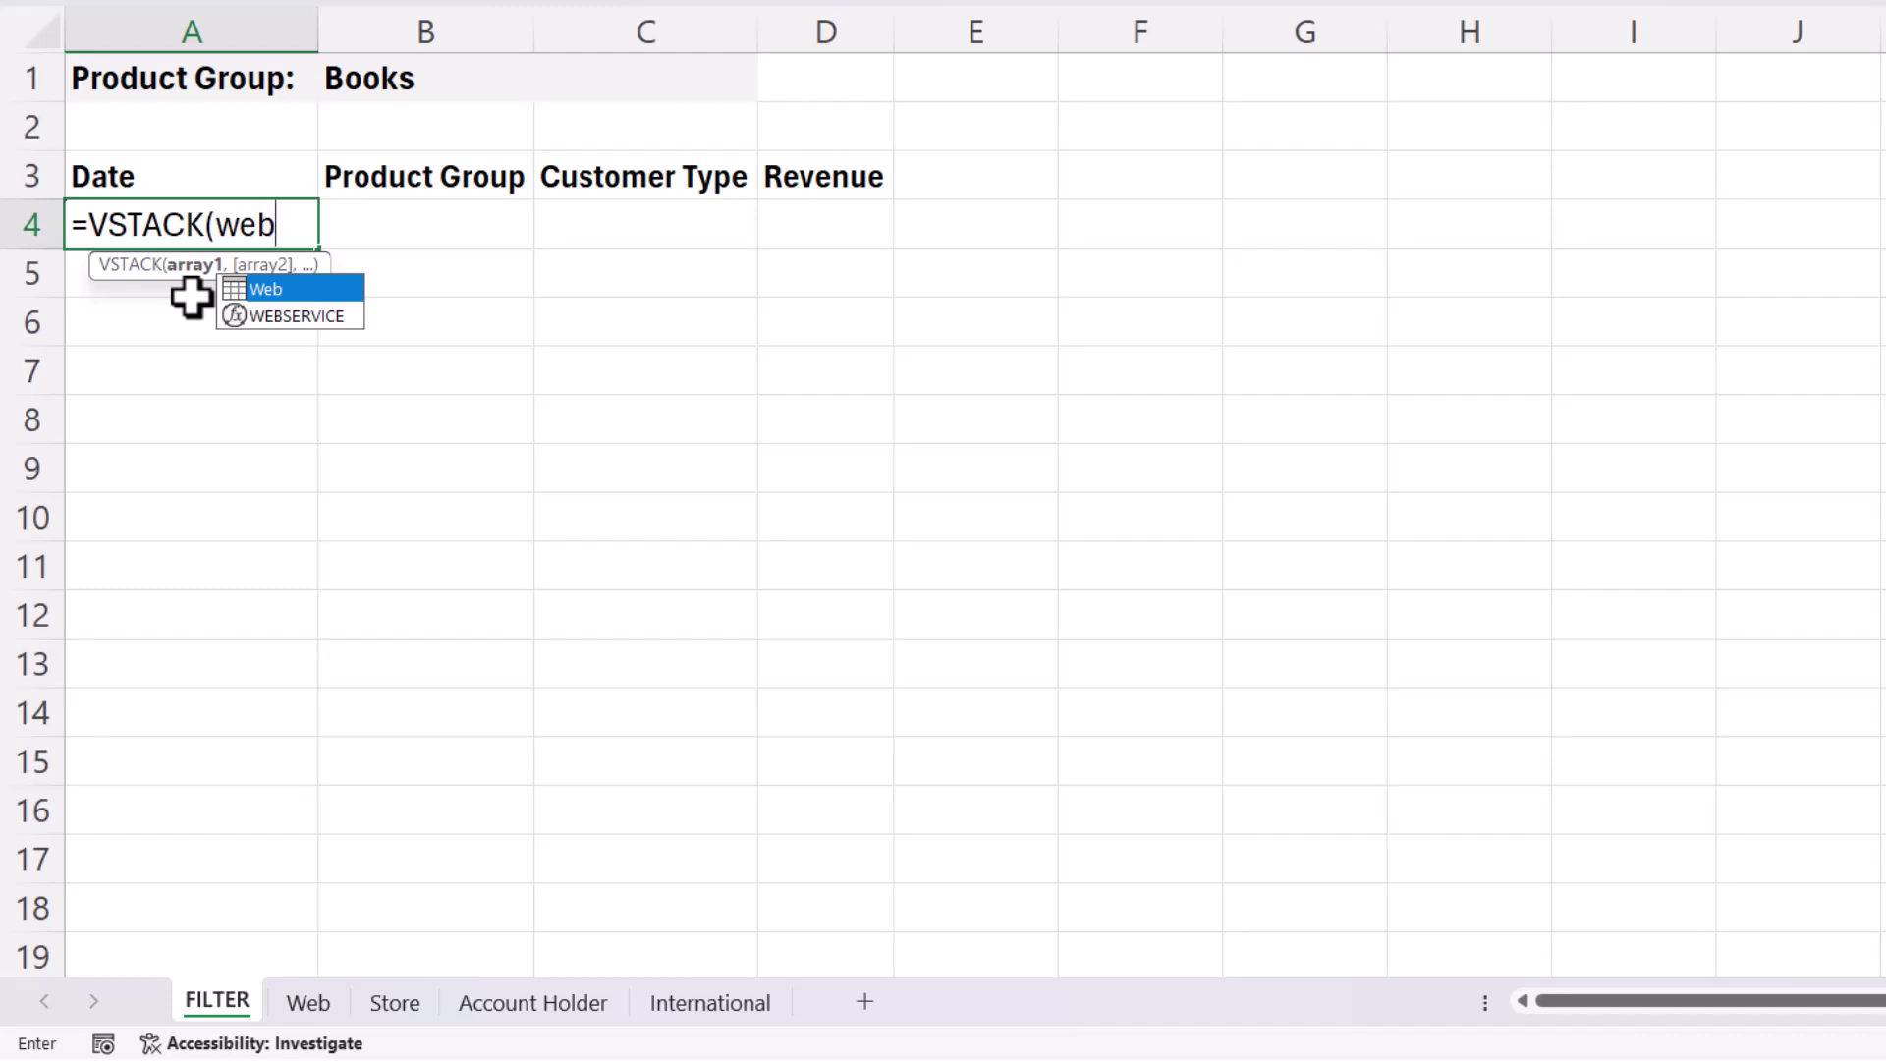
pyautogui.write(',')
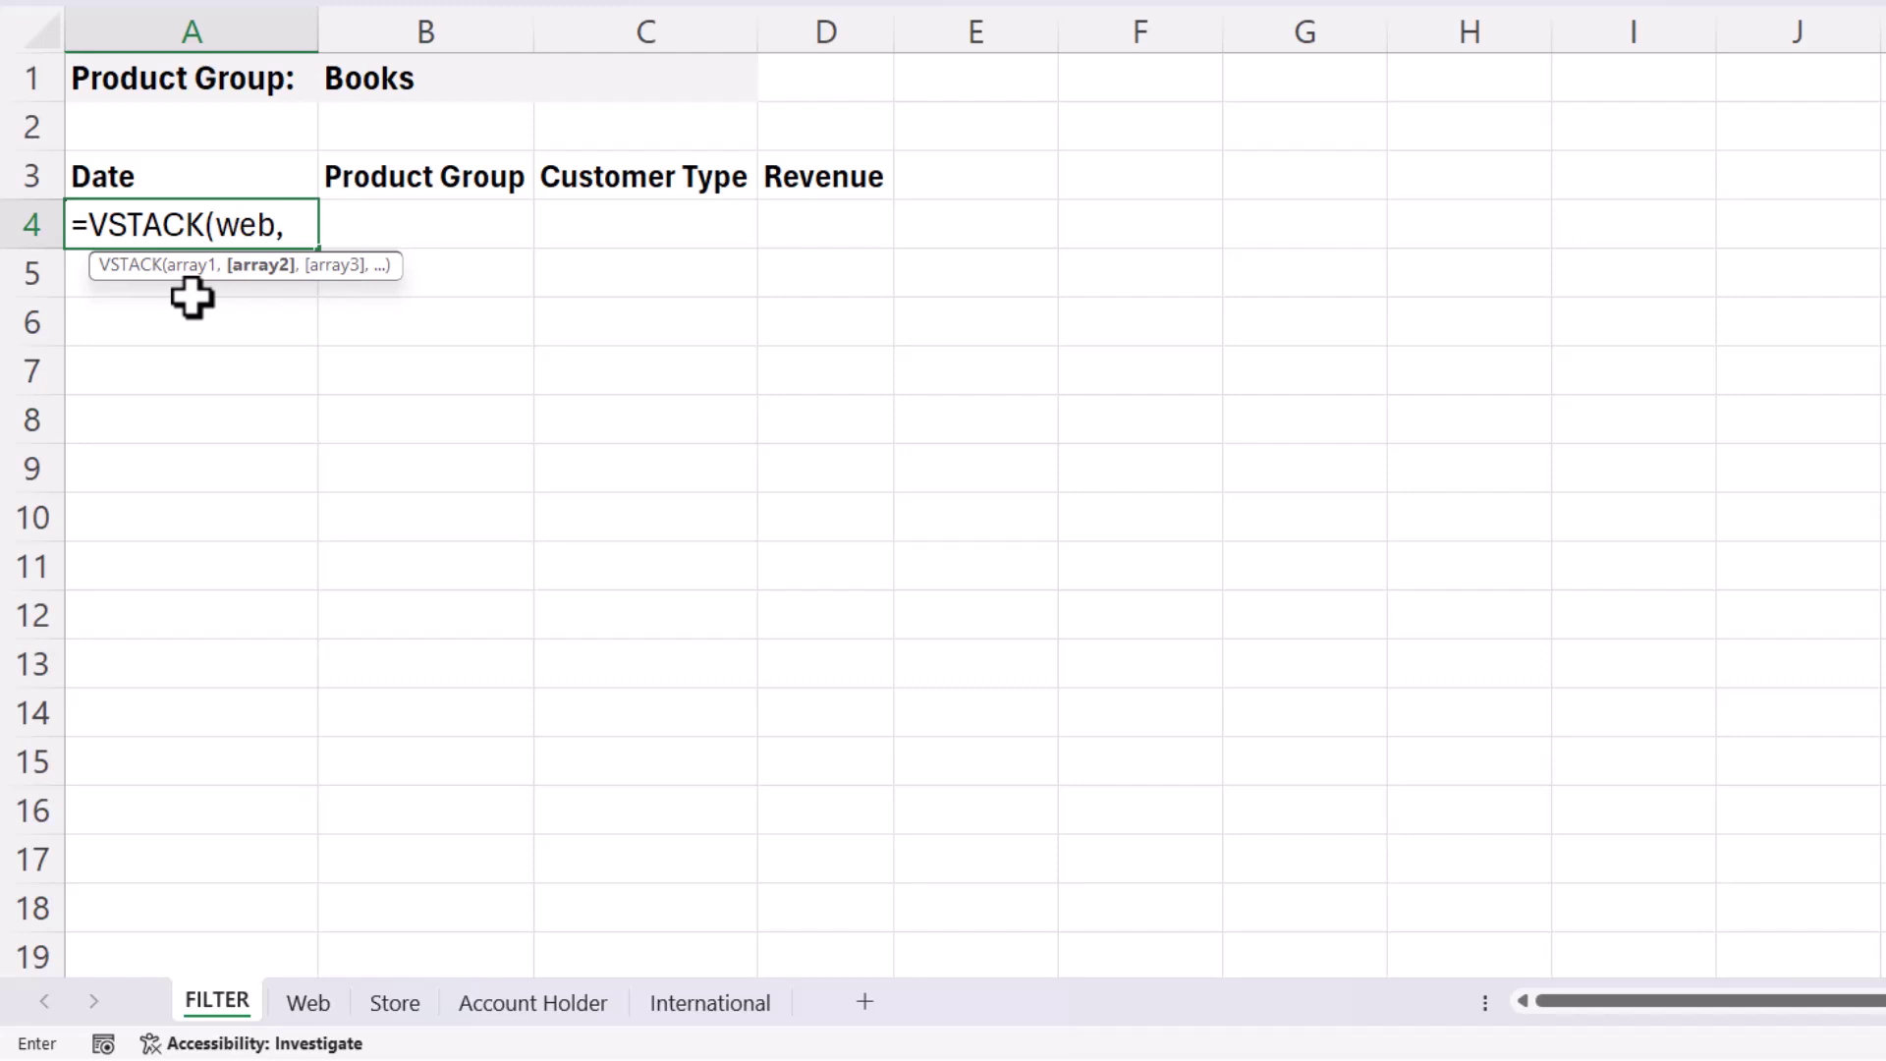
pyautogui.write('store')
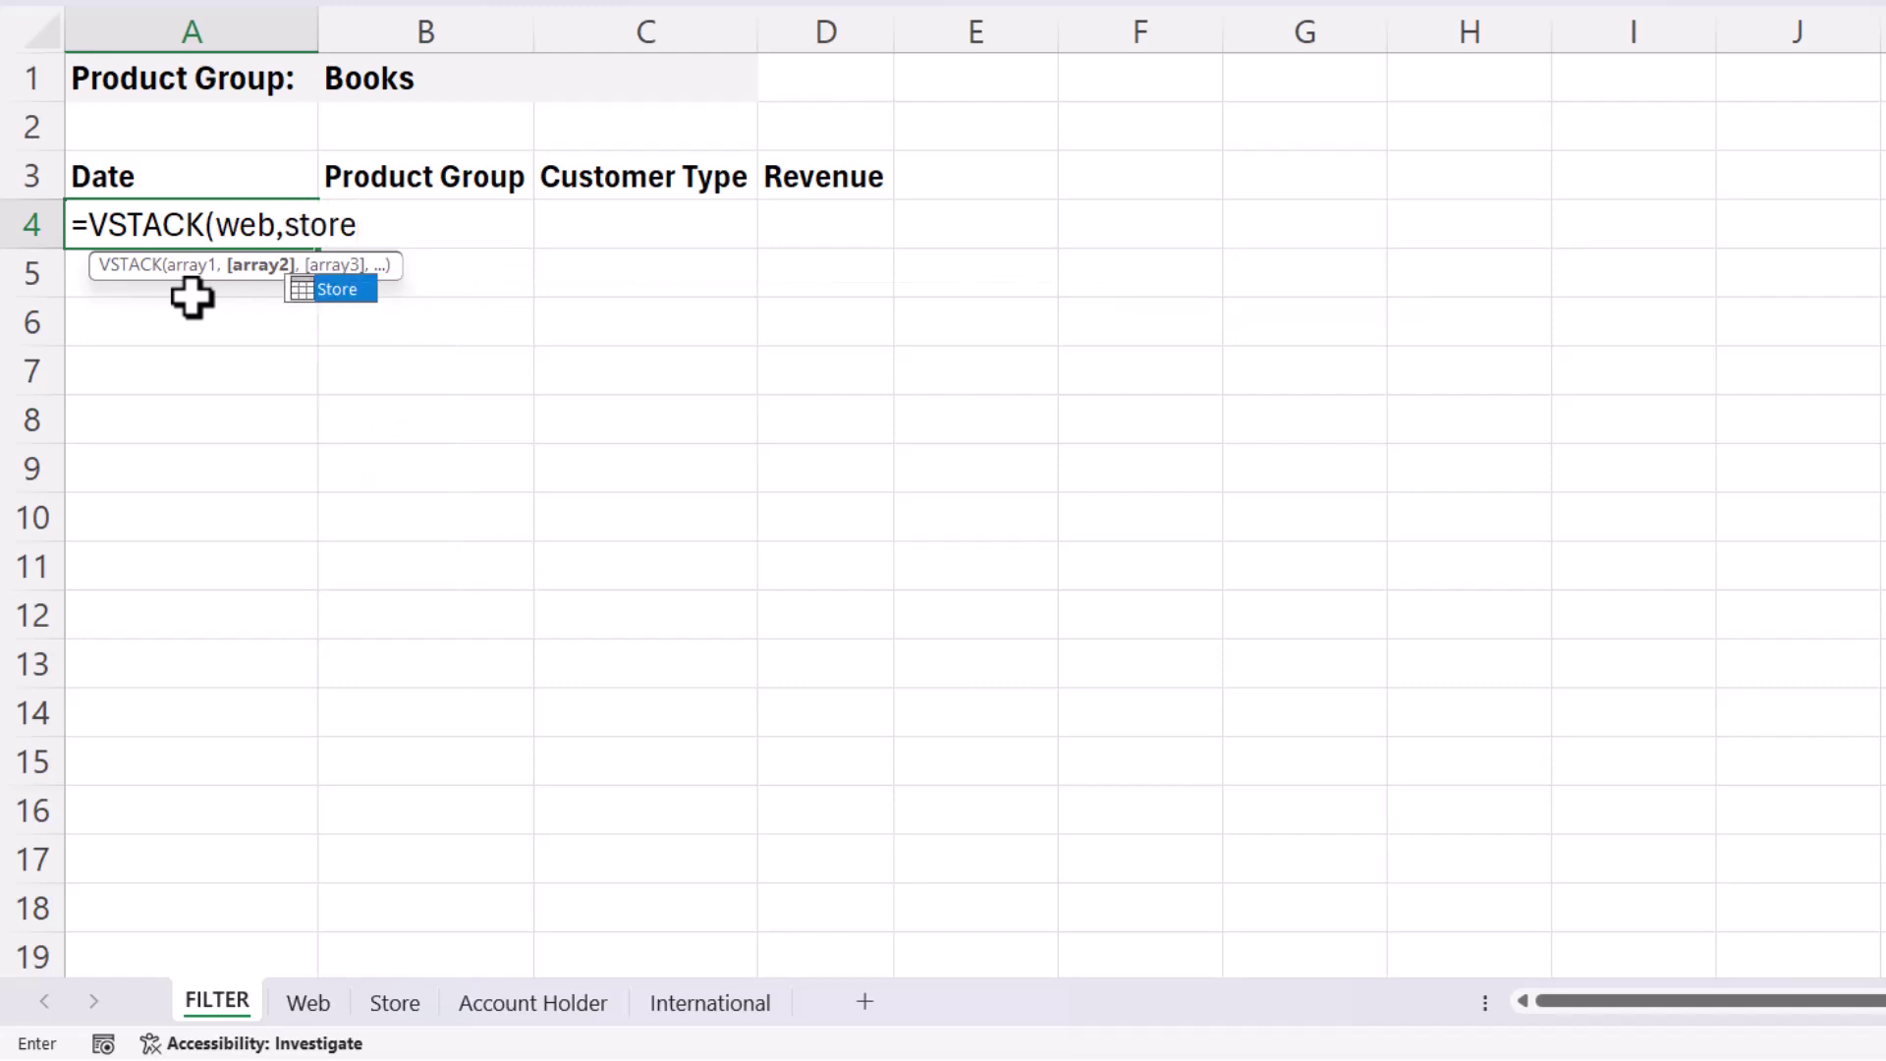
pyautogui.write(',ac')
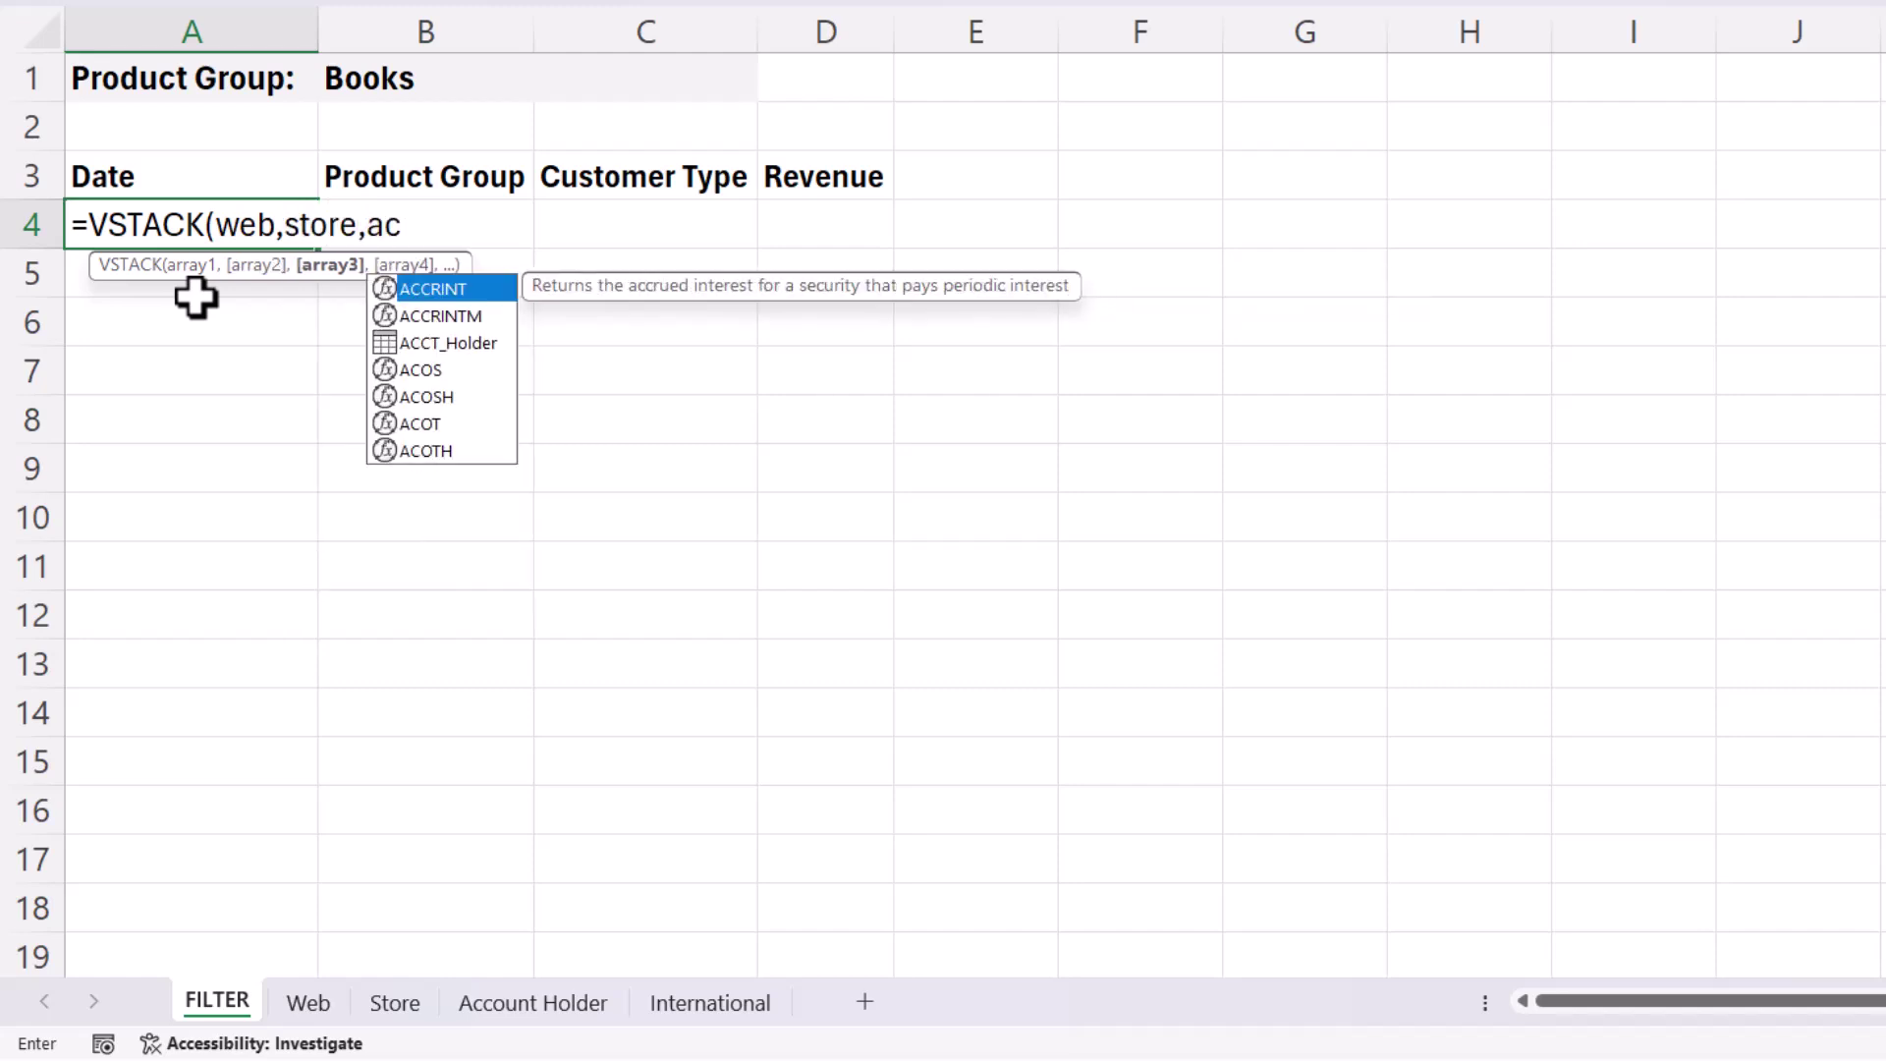
pyautogui.doubleClick(440, 345)
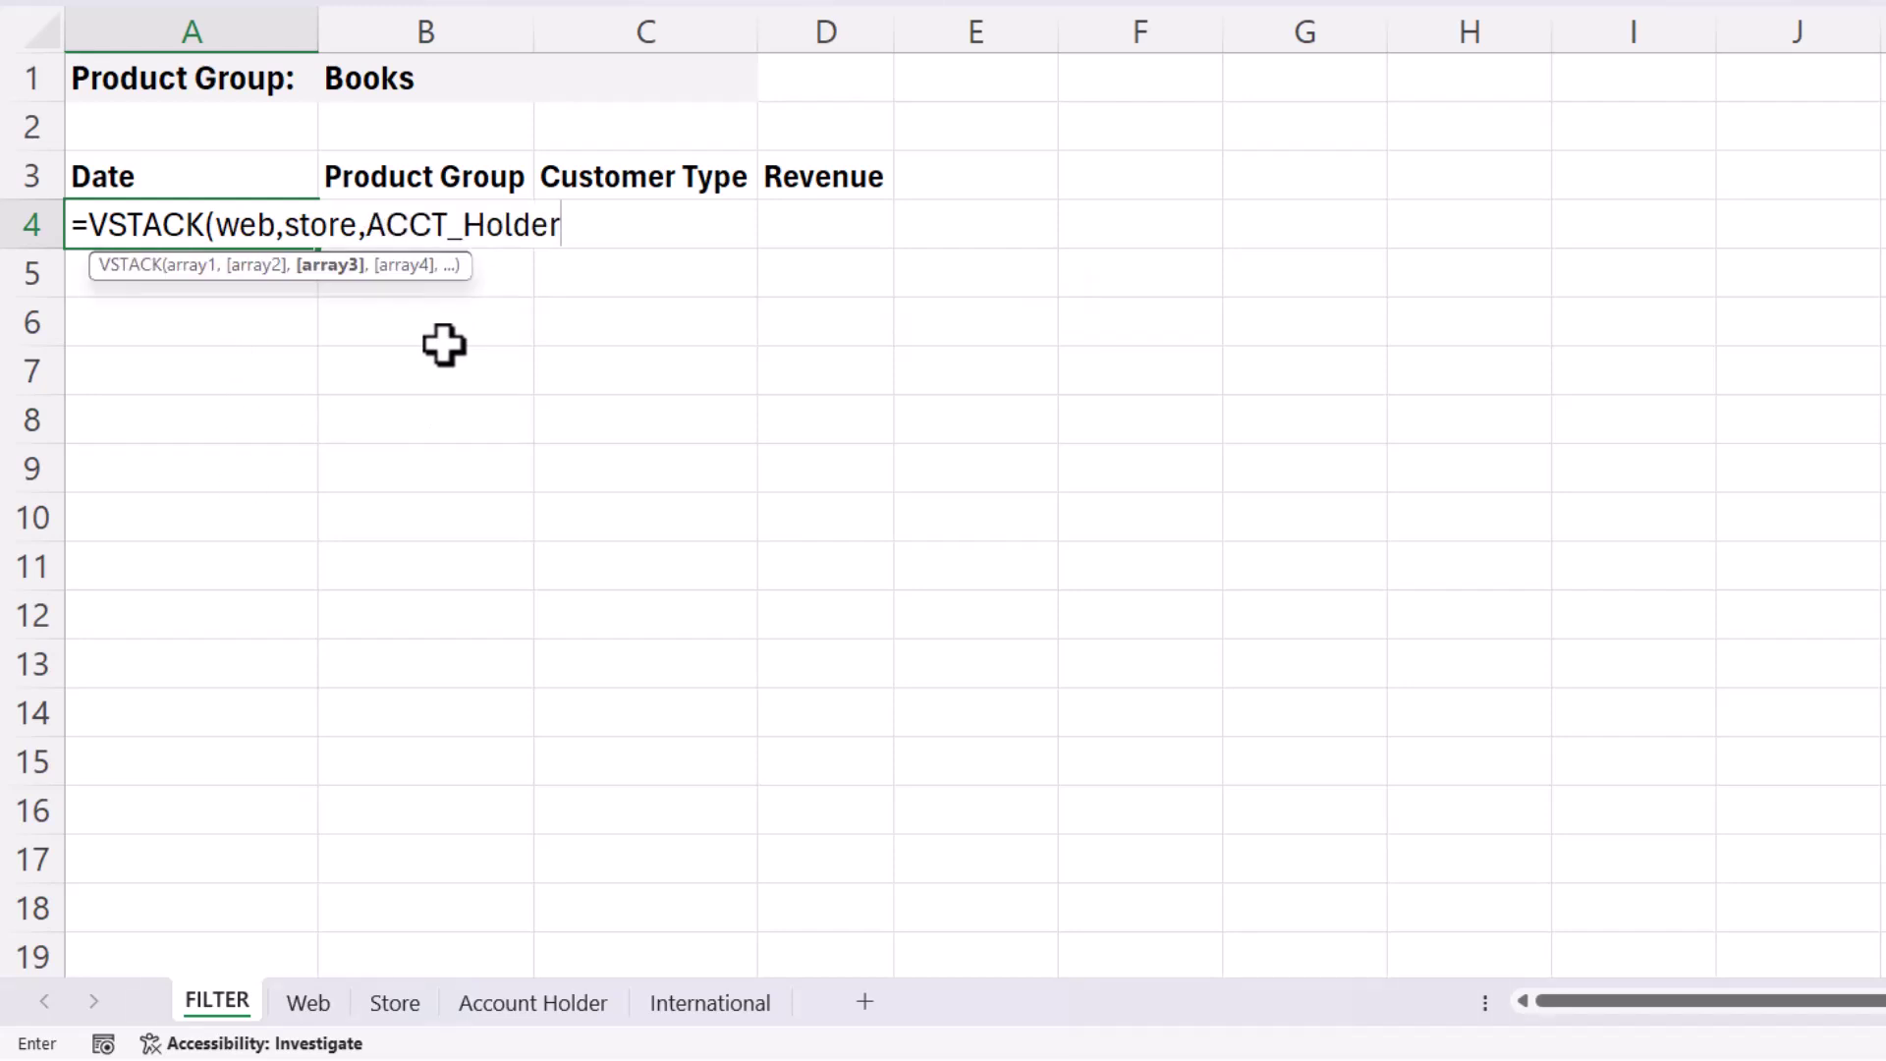
pyautogui.write(',in')
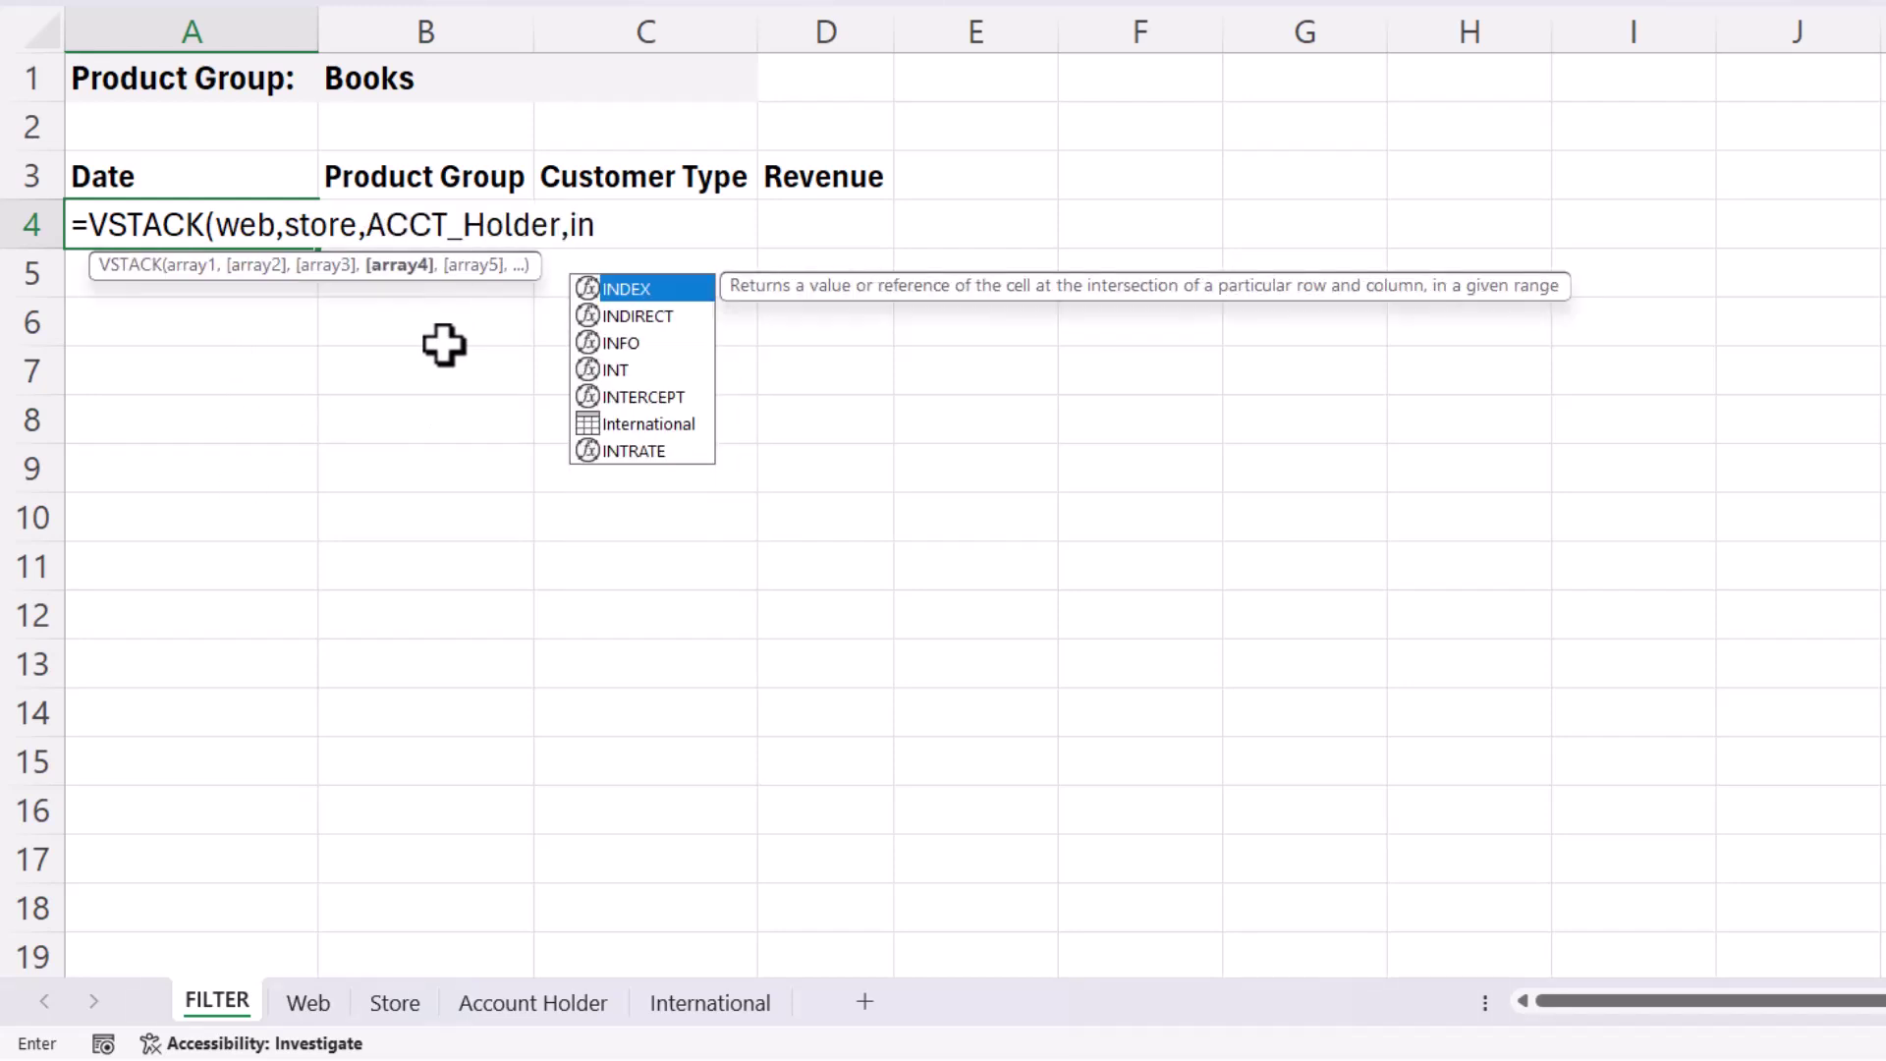
pyautogui.doubleClick(638, 424)
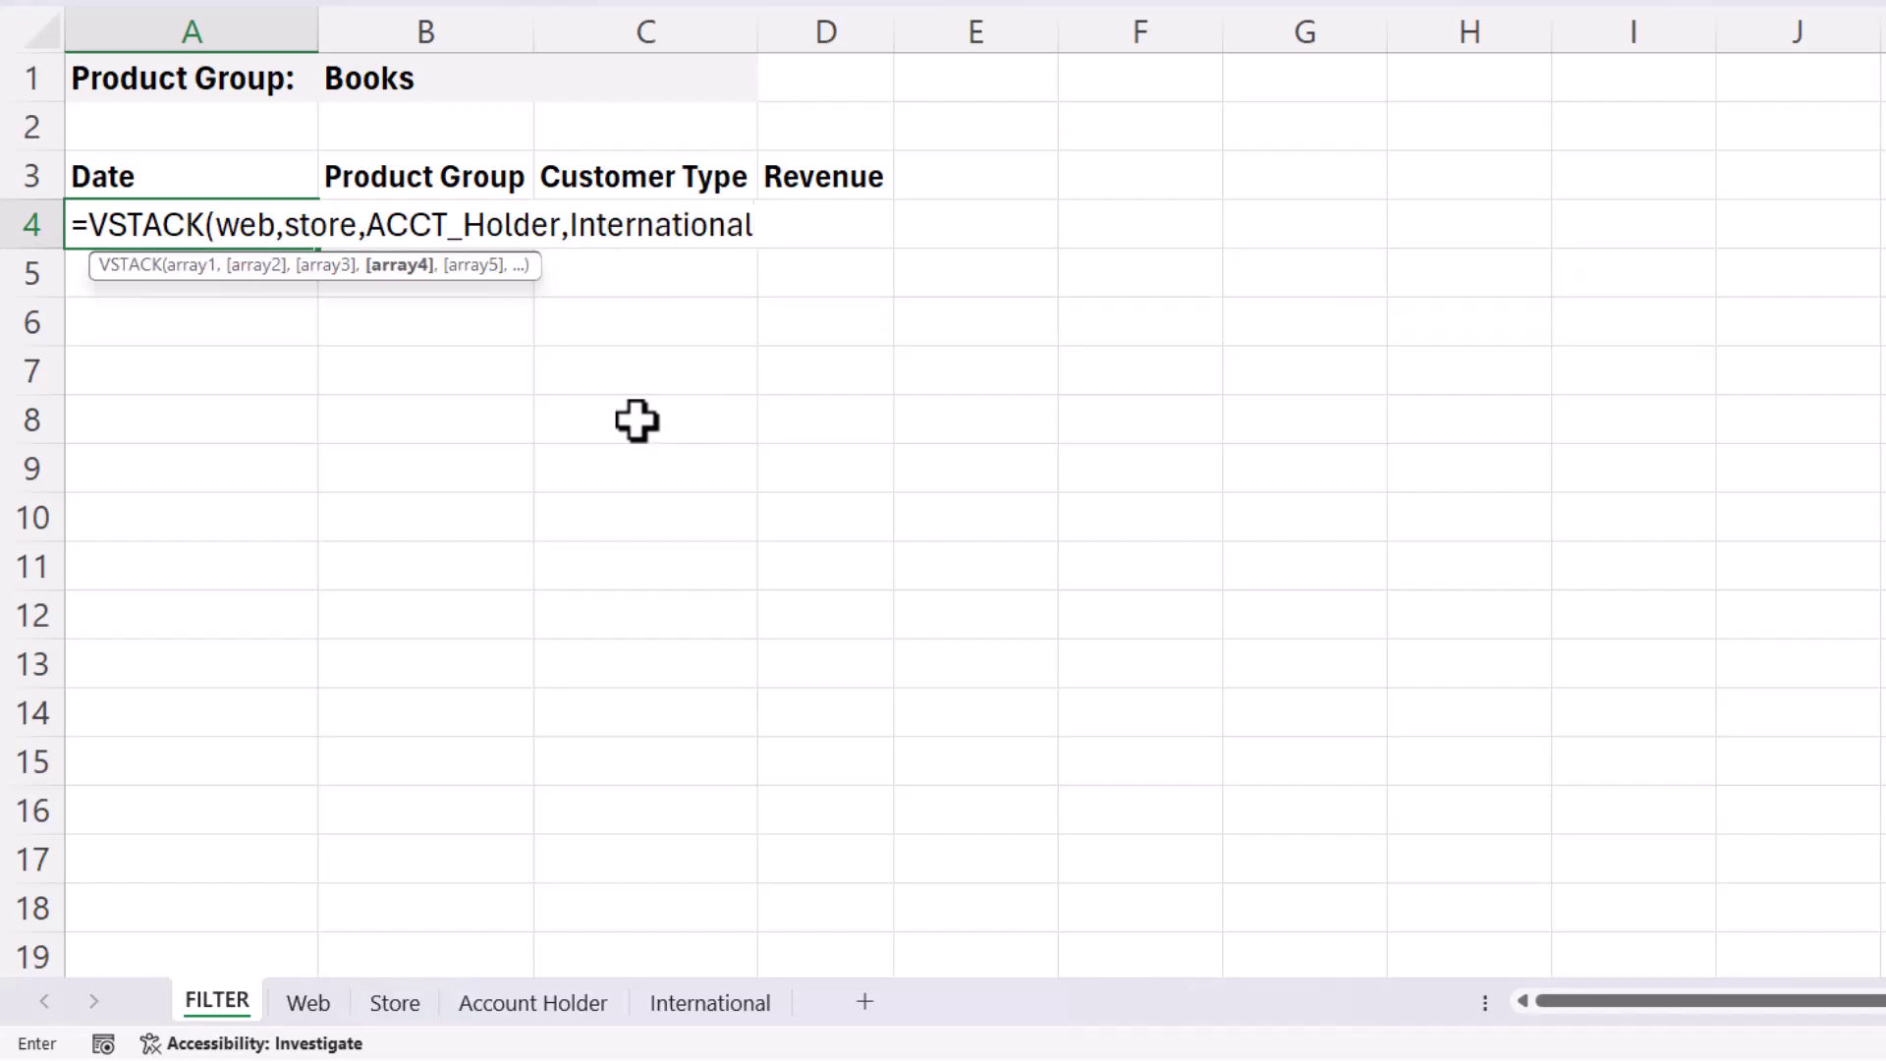
pyautogui.write(')')
pyautogui.press('Return')
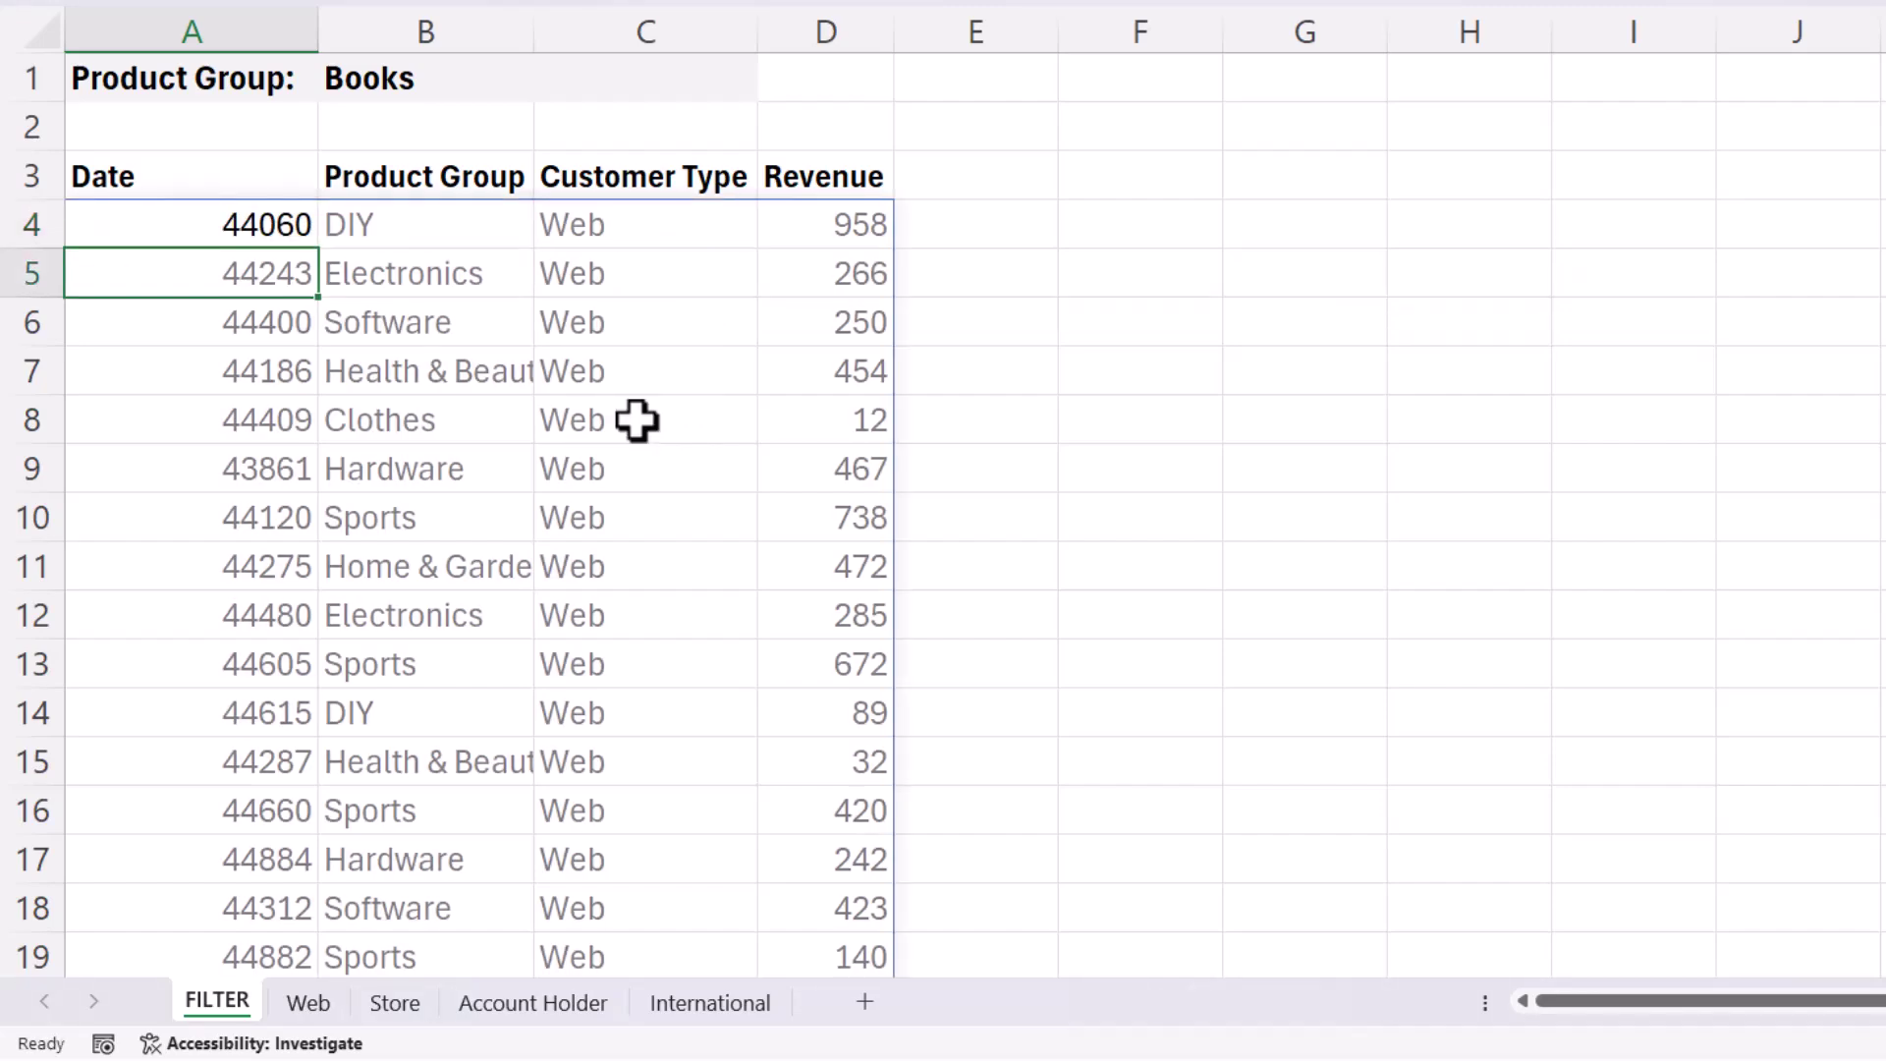
pyautogui.scroll(-13, 933, 439)
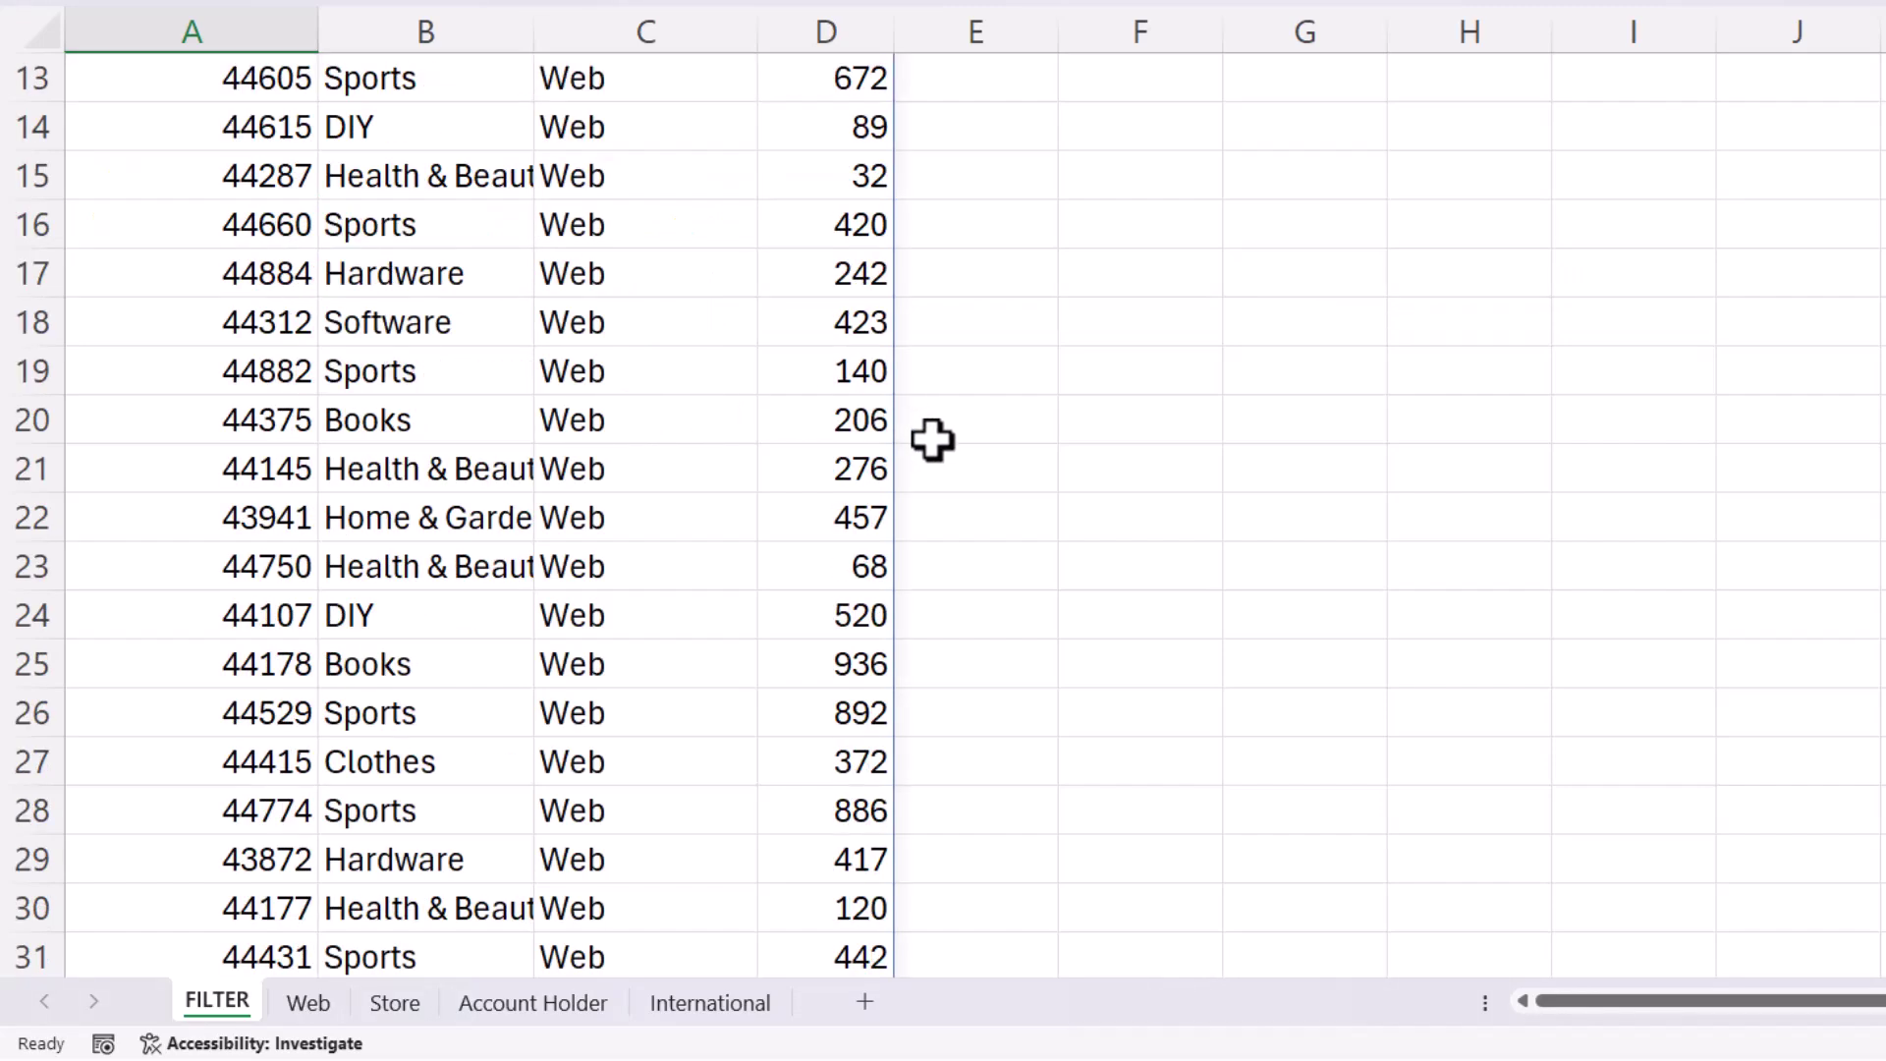
pyautogui.scroll(-20, 932, 439)
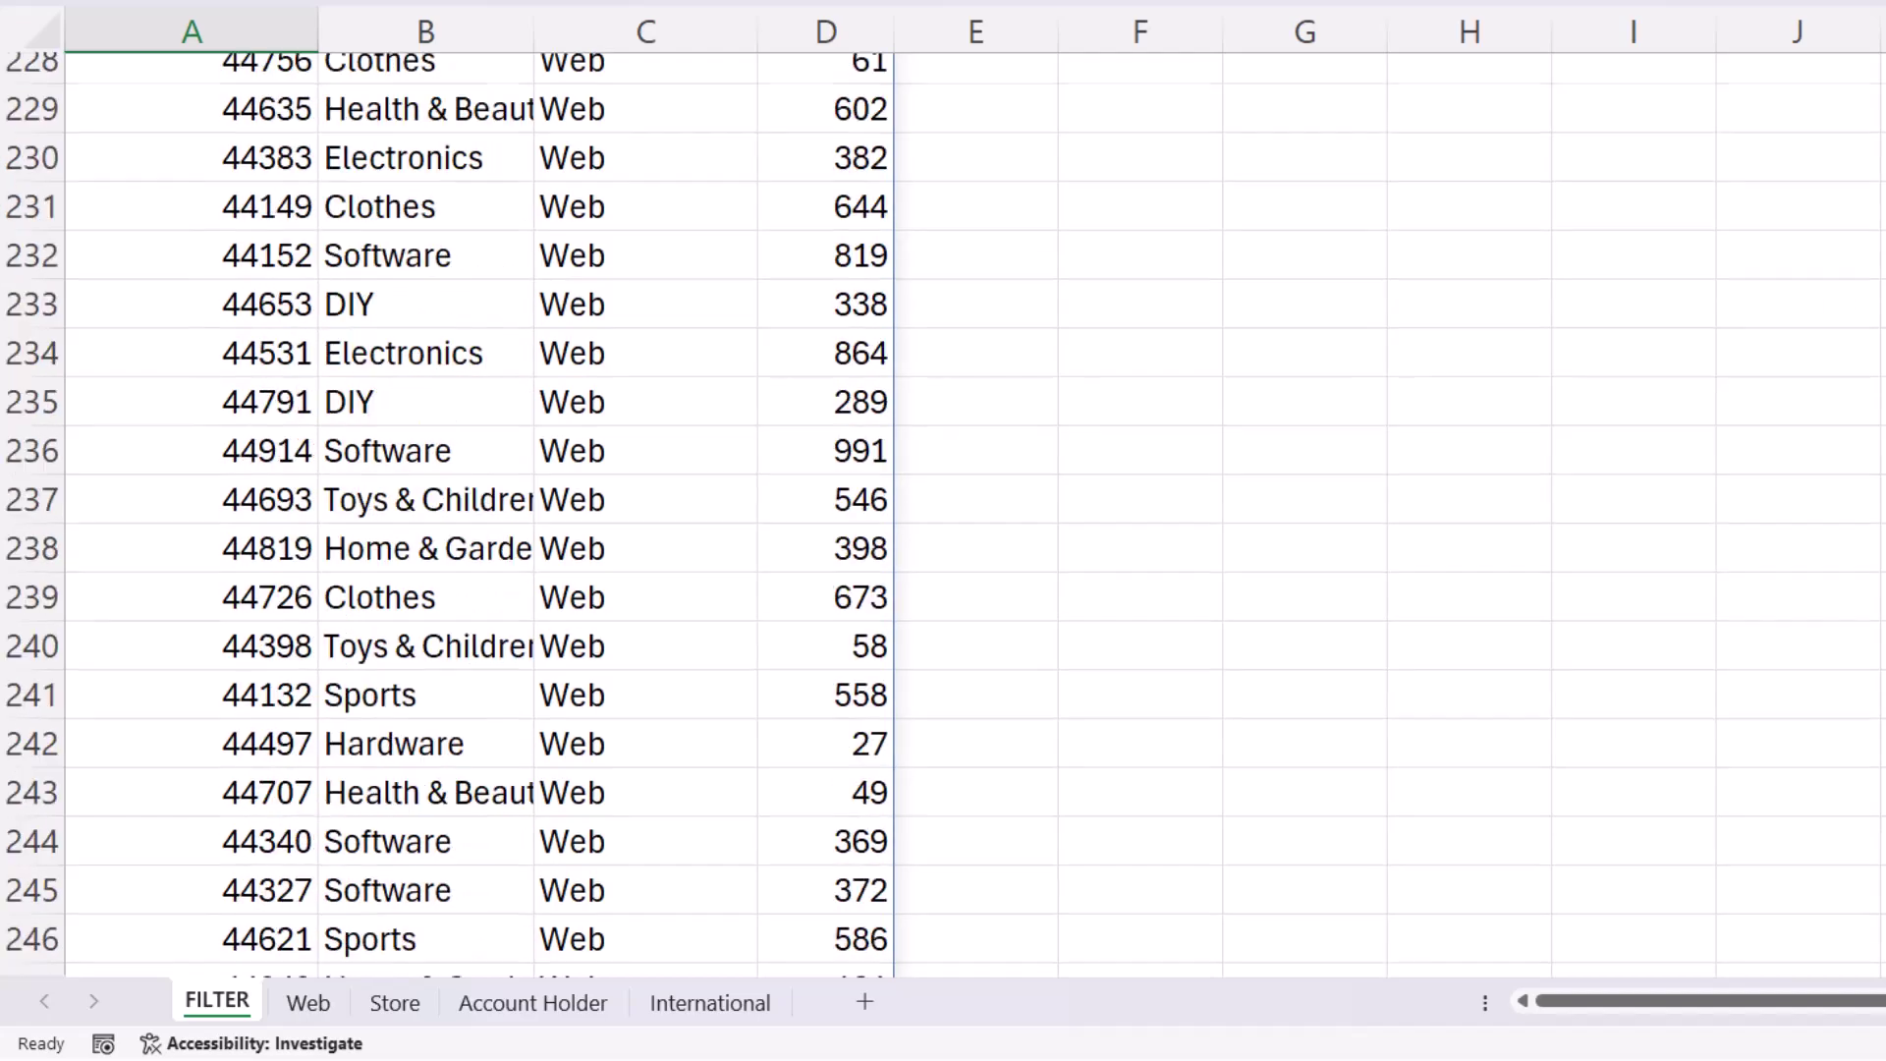
pyautogui.scroll(-20, 933, 439)
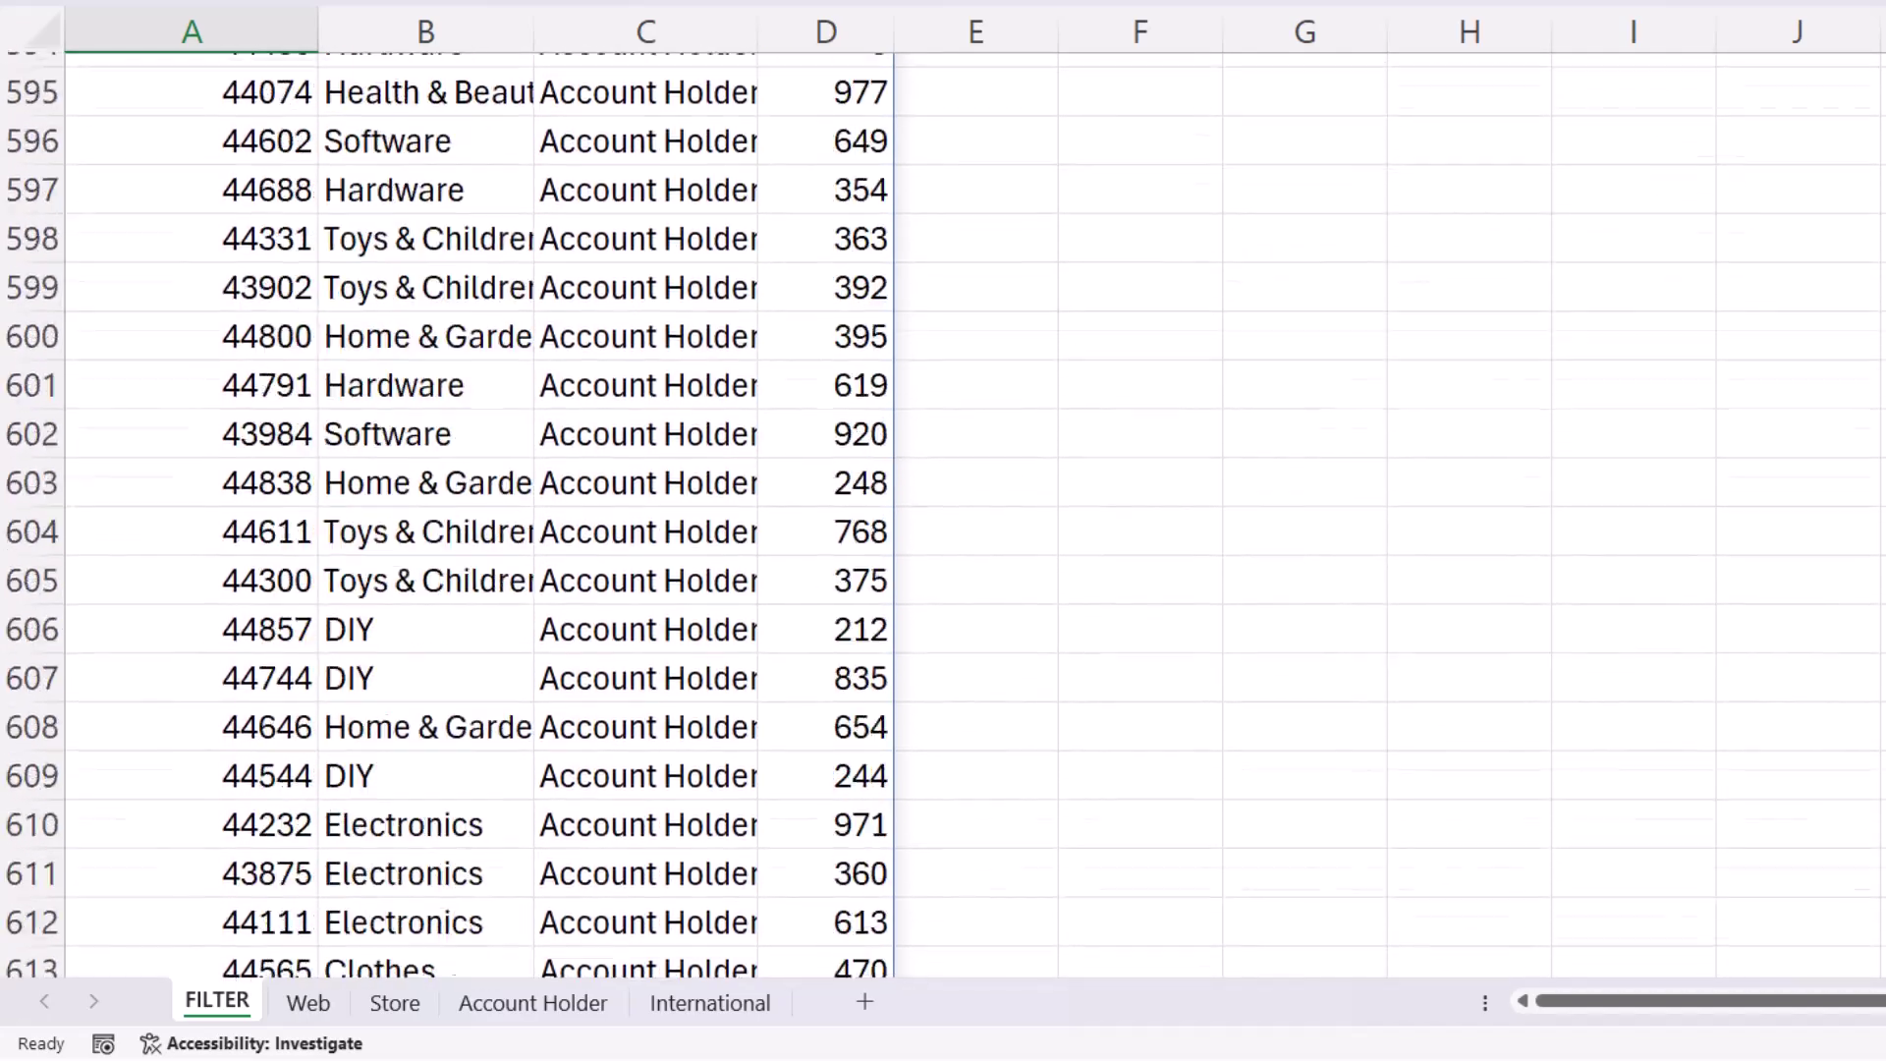
pyautogui.scroll(-20, 933, 439)
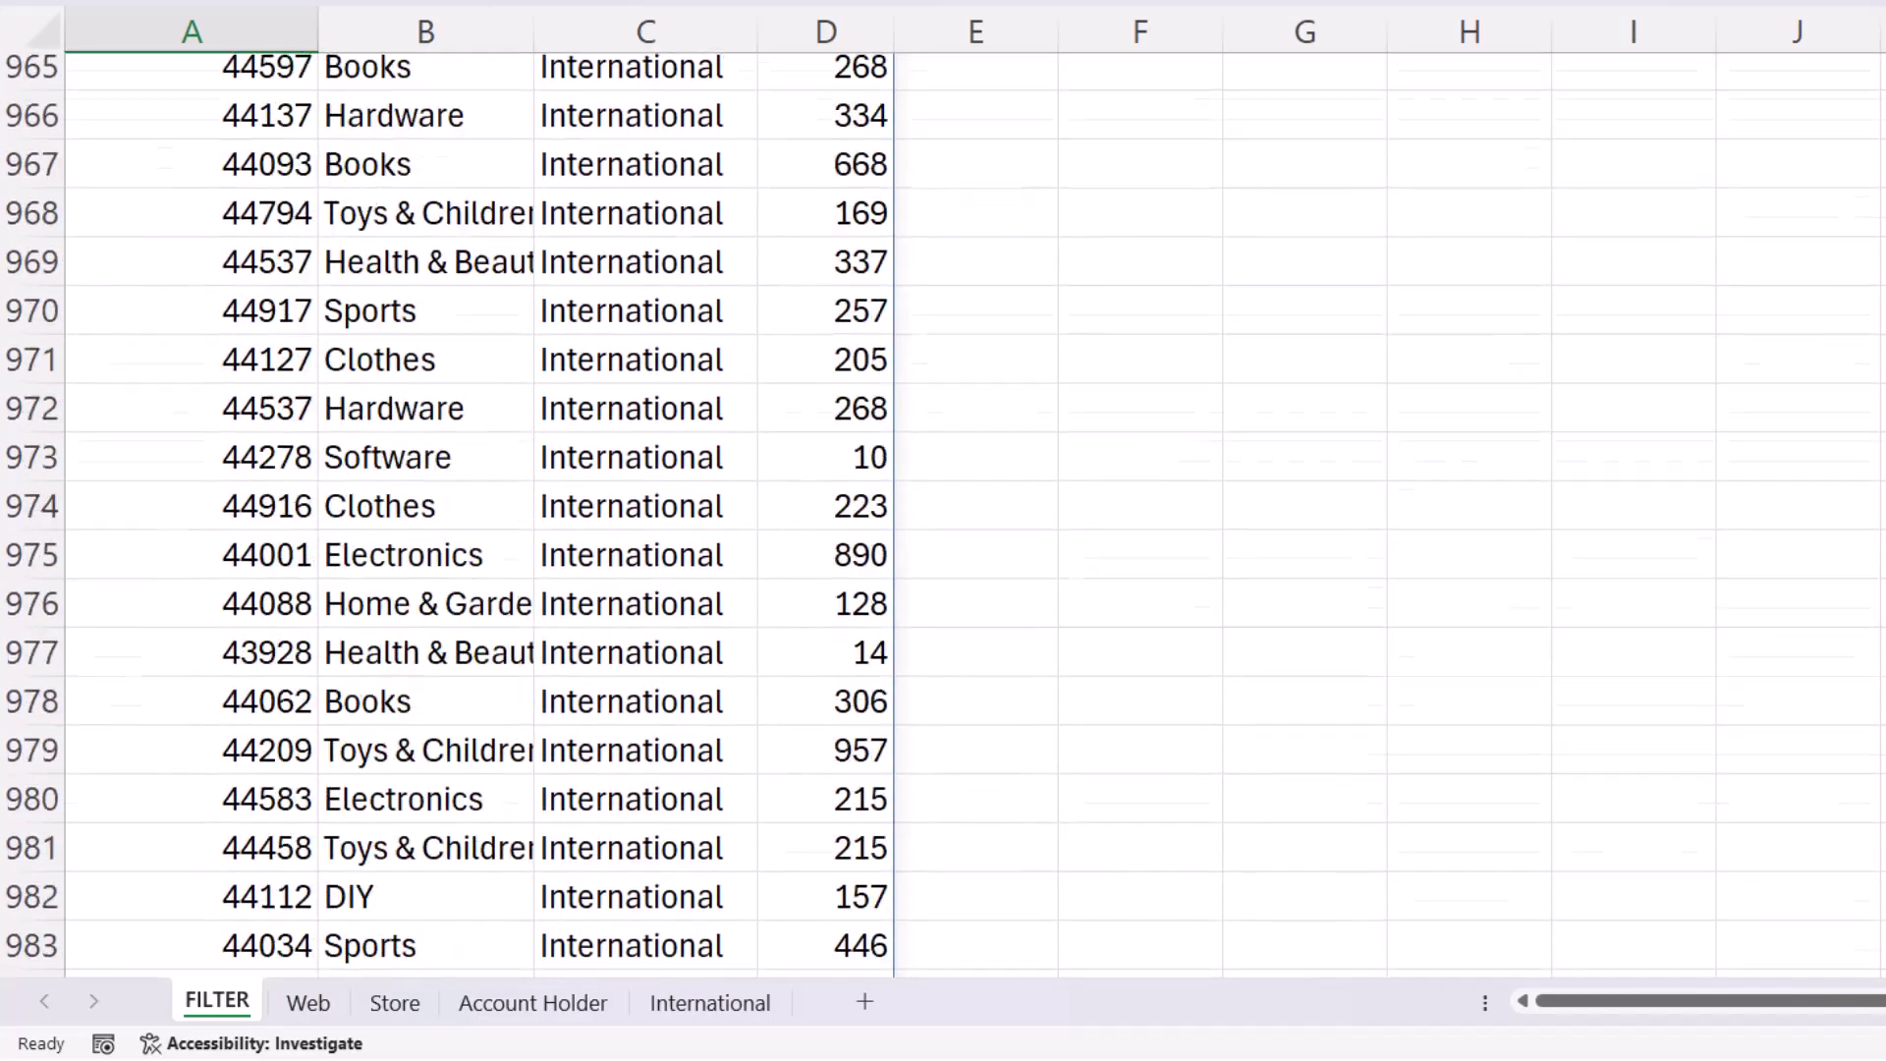
pyautogui.scroll(20, 933, 439)
pyautogui.scroll(20, 933, 439)
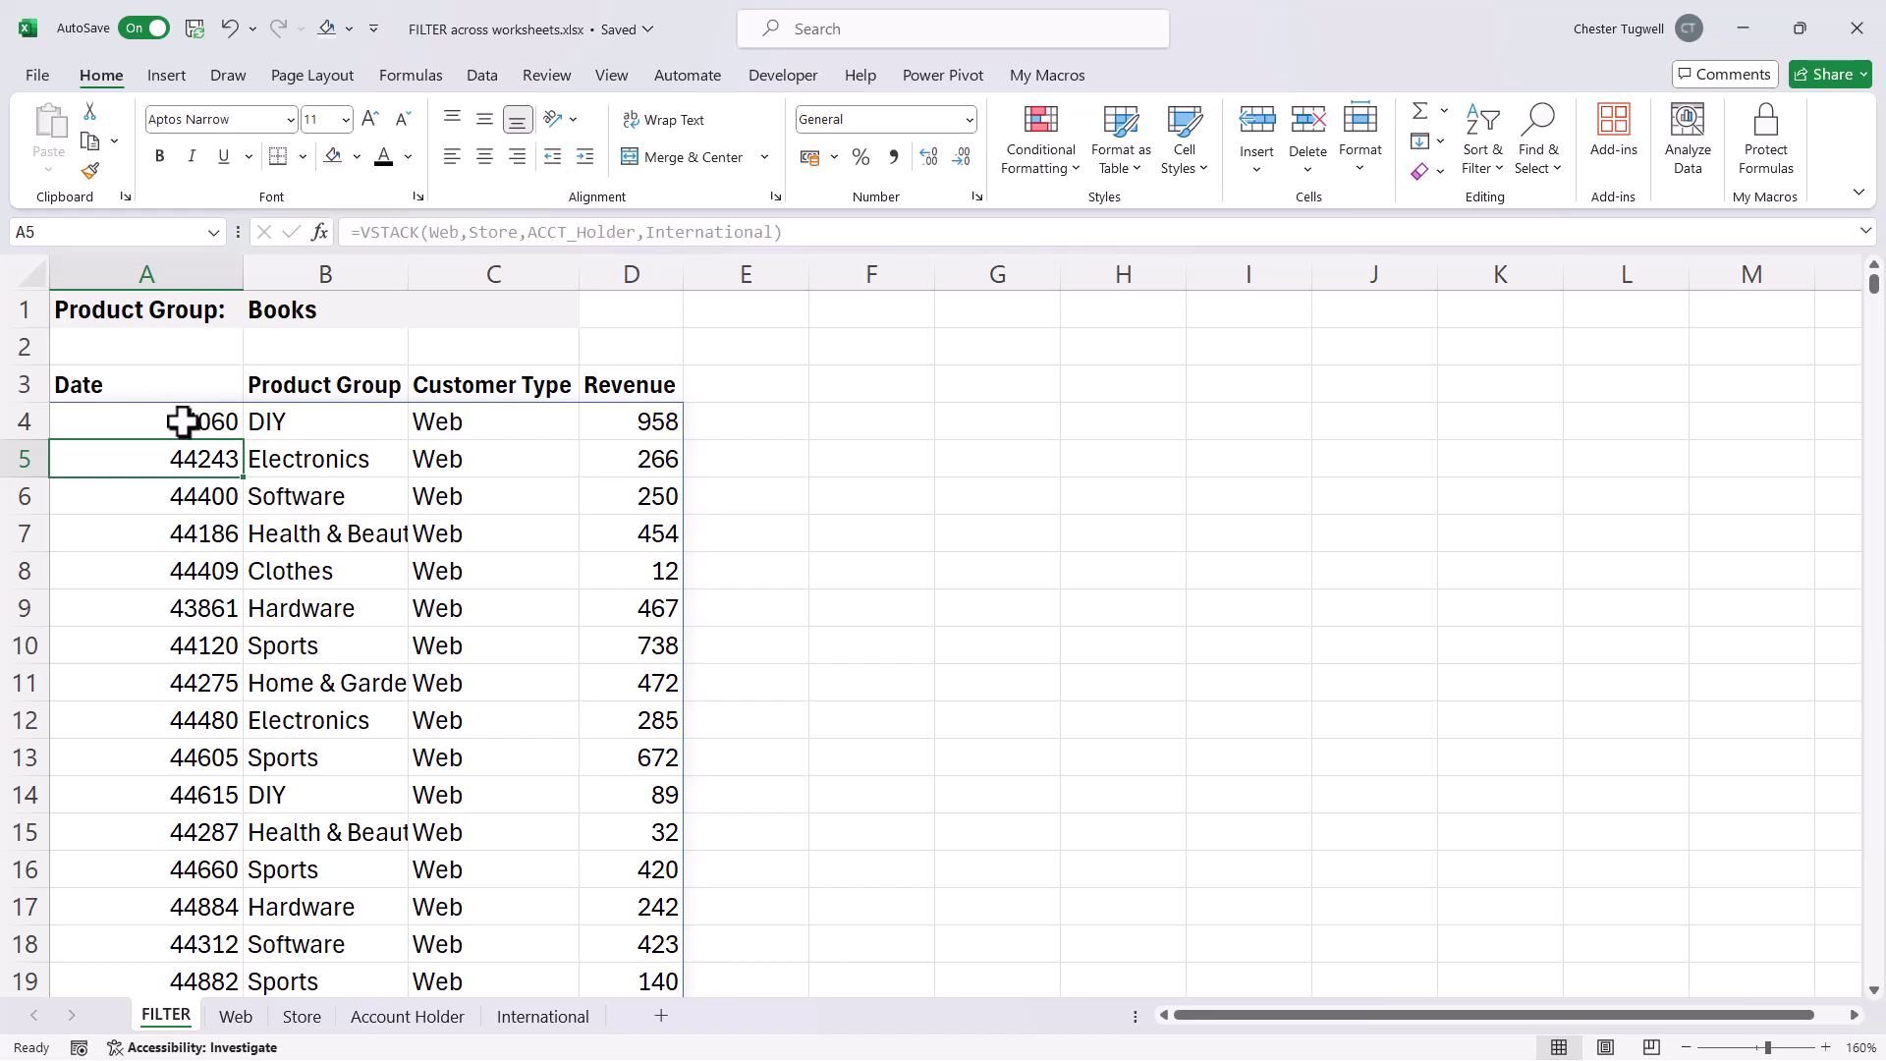
# Format the stacked date column from A4 downward as Short Date, e.g. 17/08/2020
pyautogui.click(183, 422)
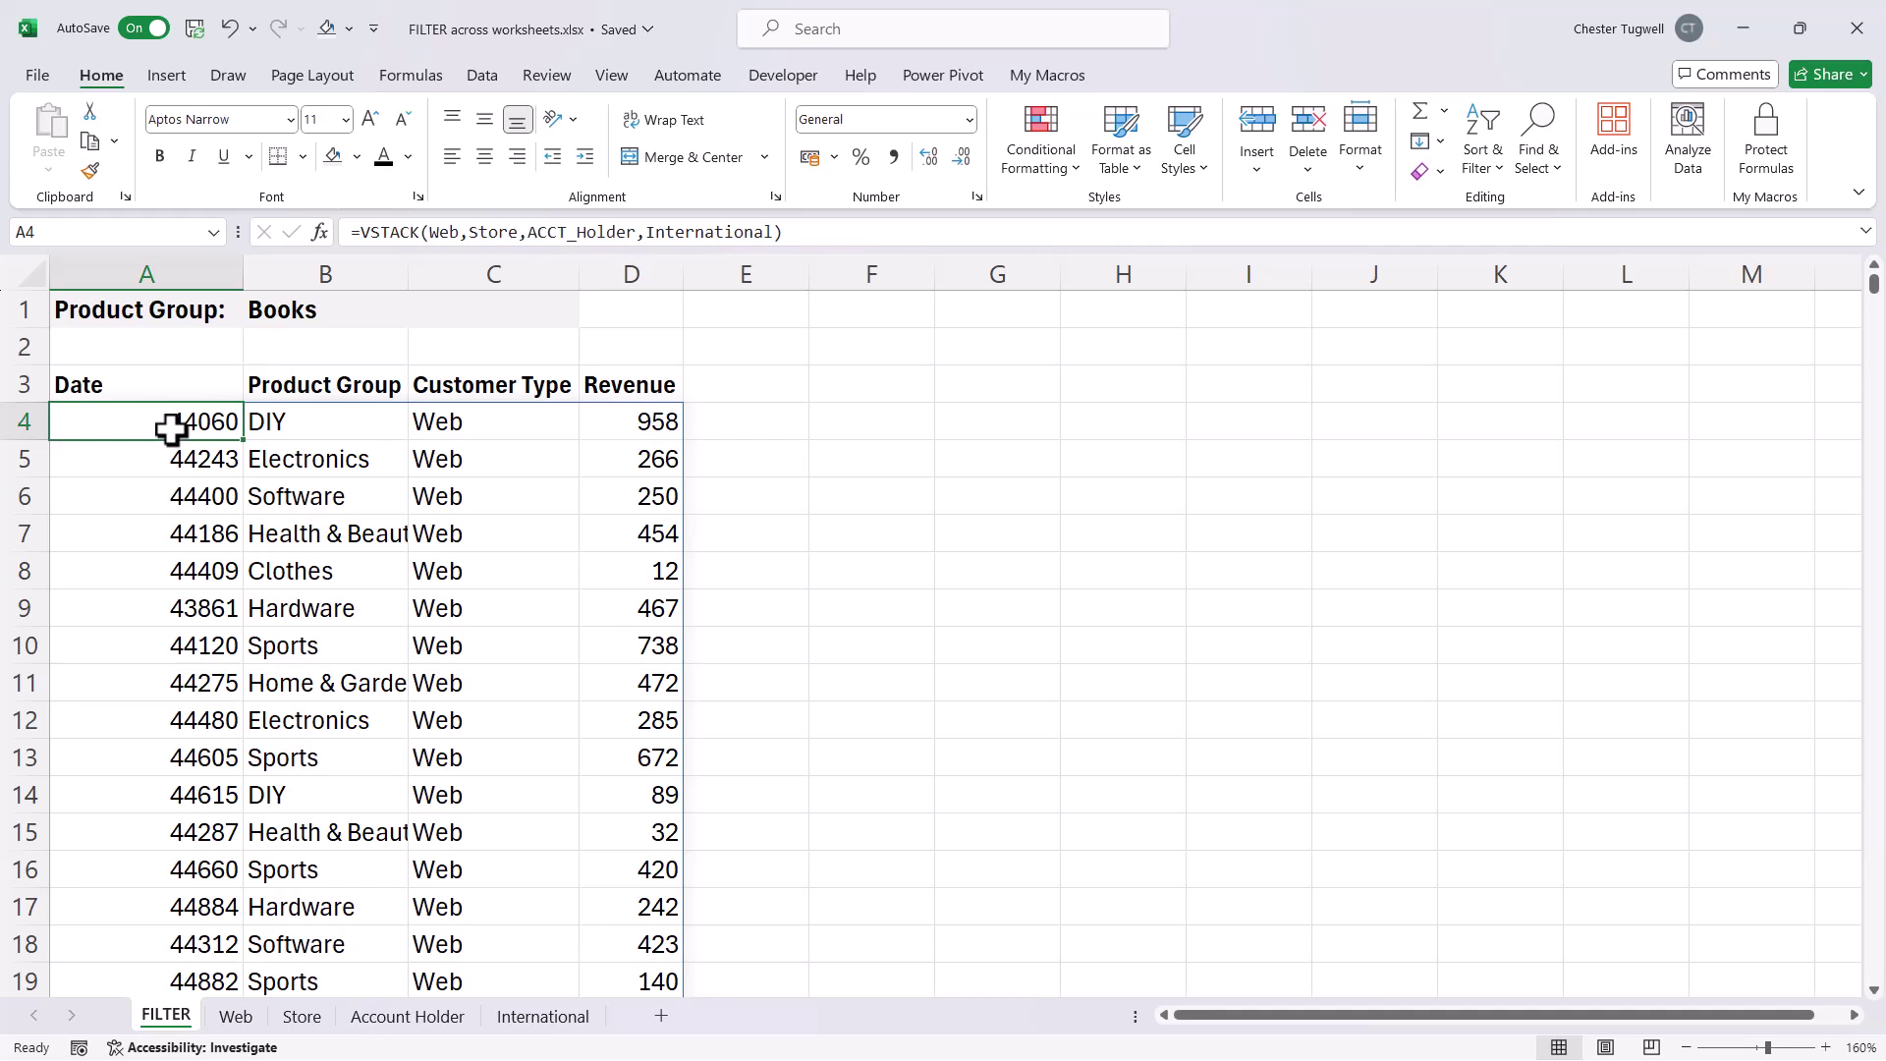
pyautogui.hotkey('ctrl', 'shift', 'Down')
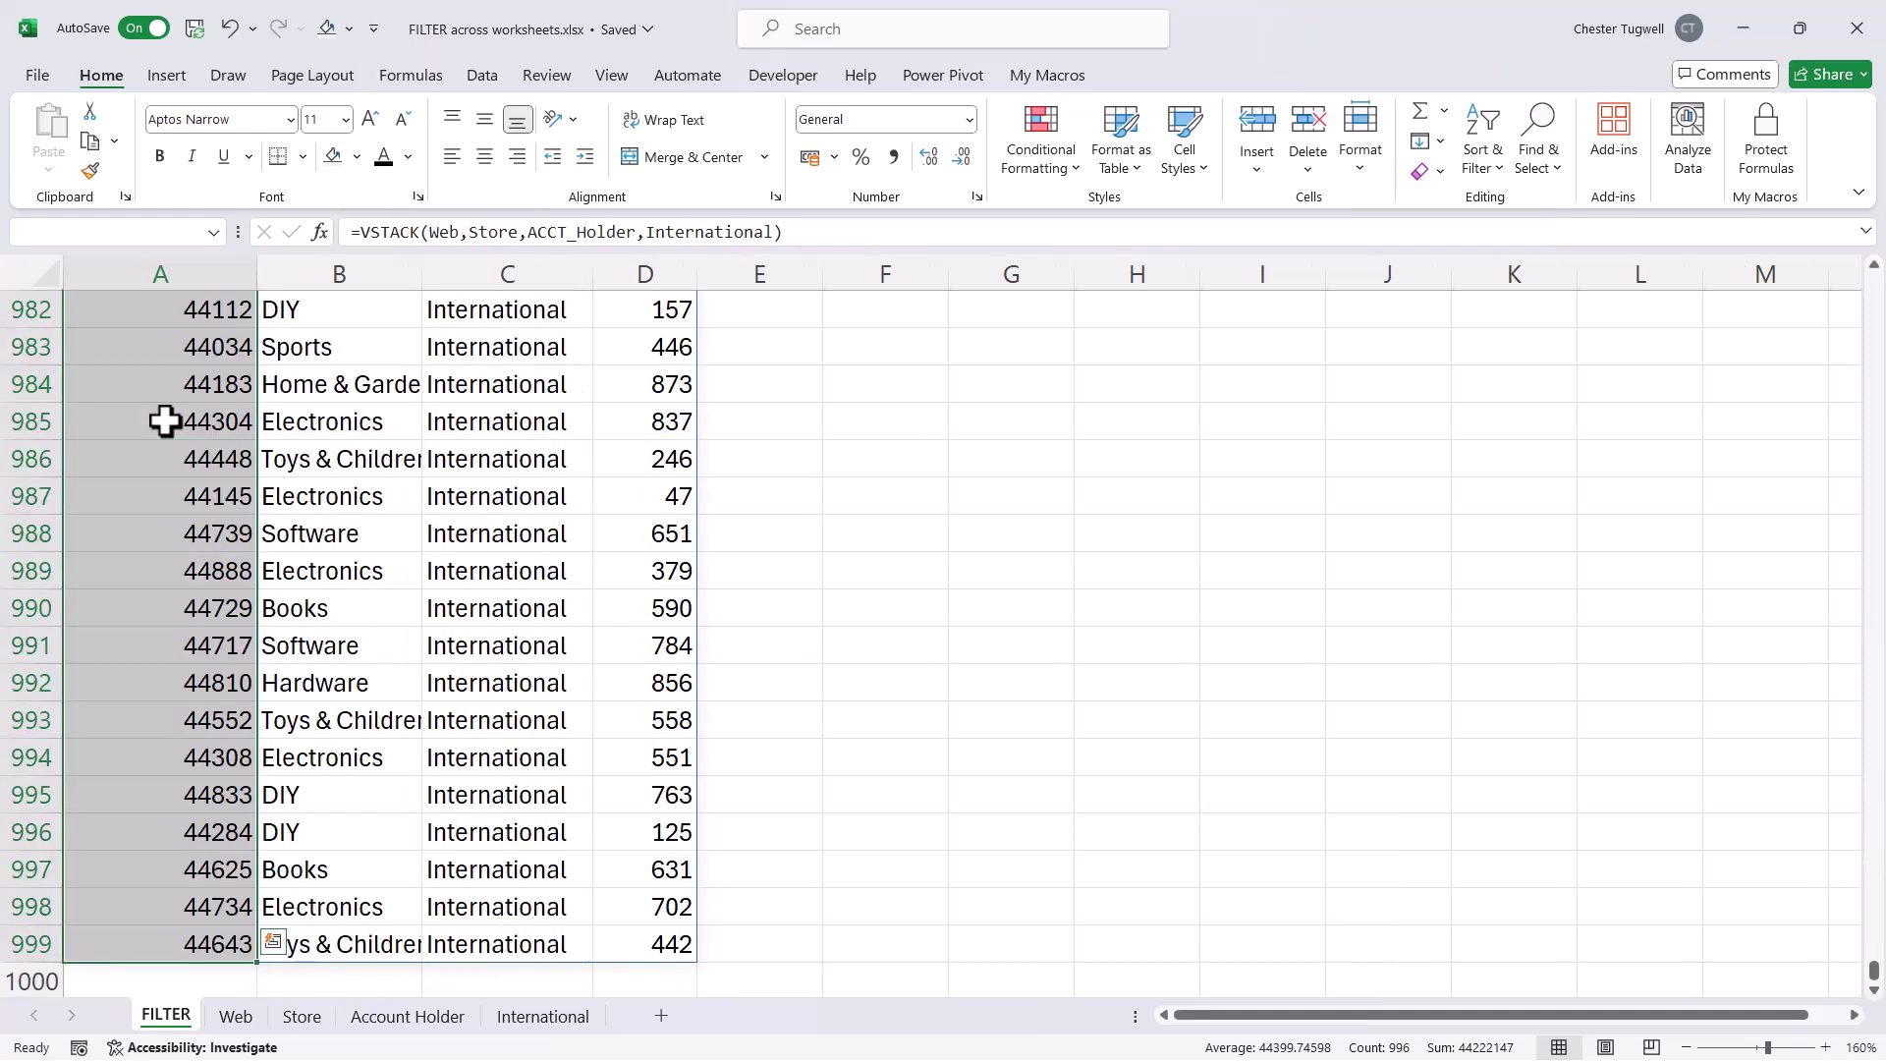
pyautogui.hotkey('ctrl', 'BackSpace')
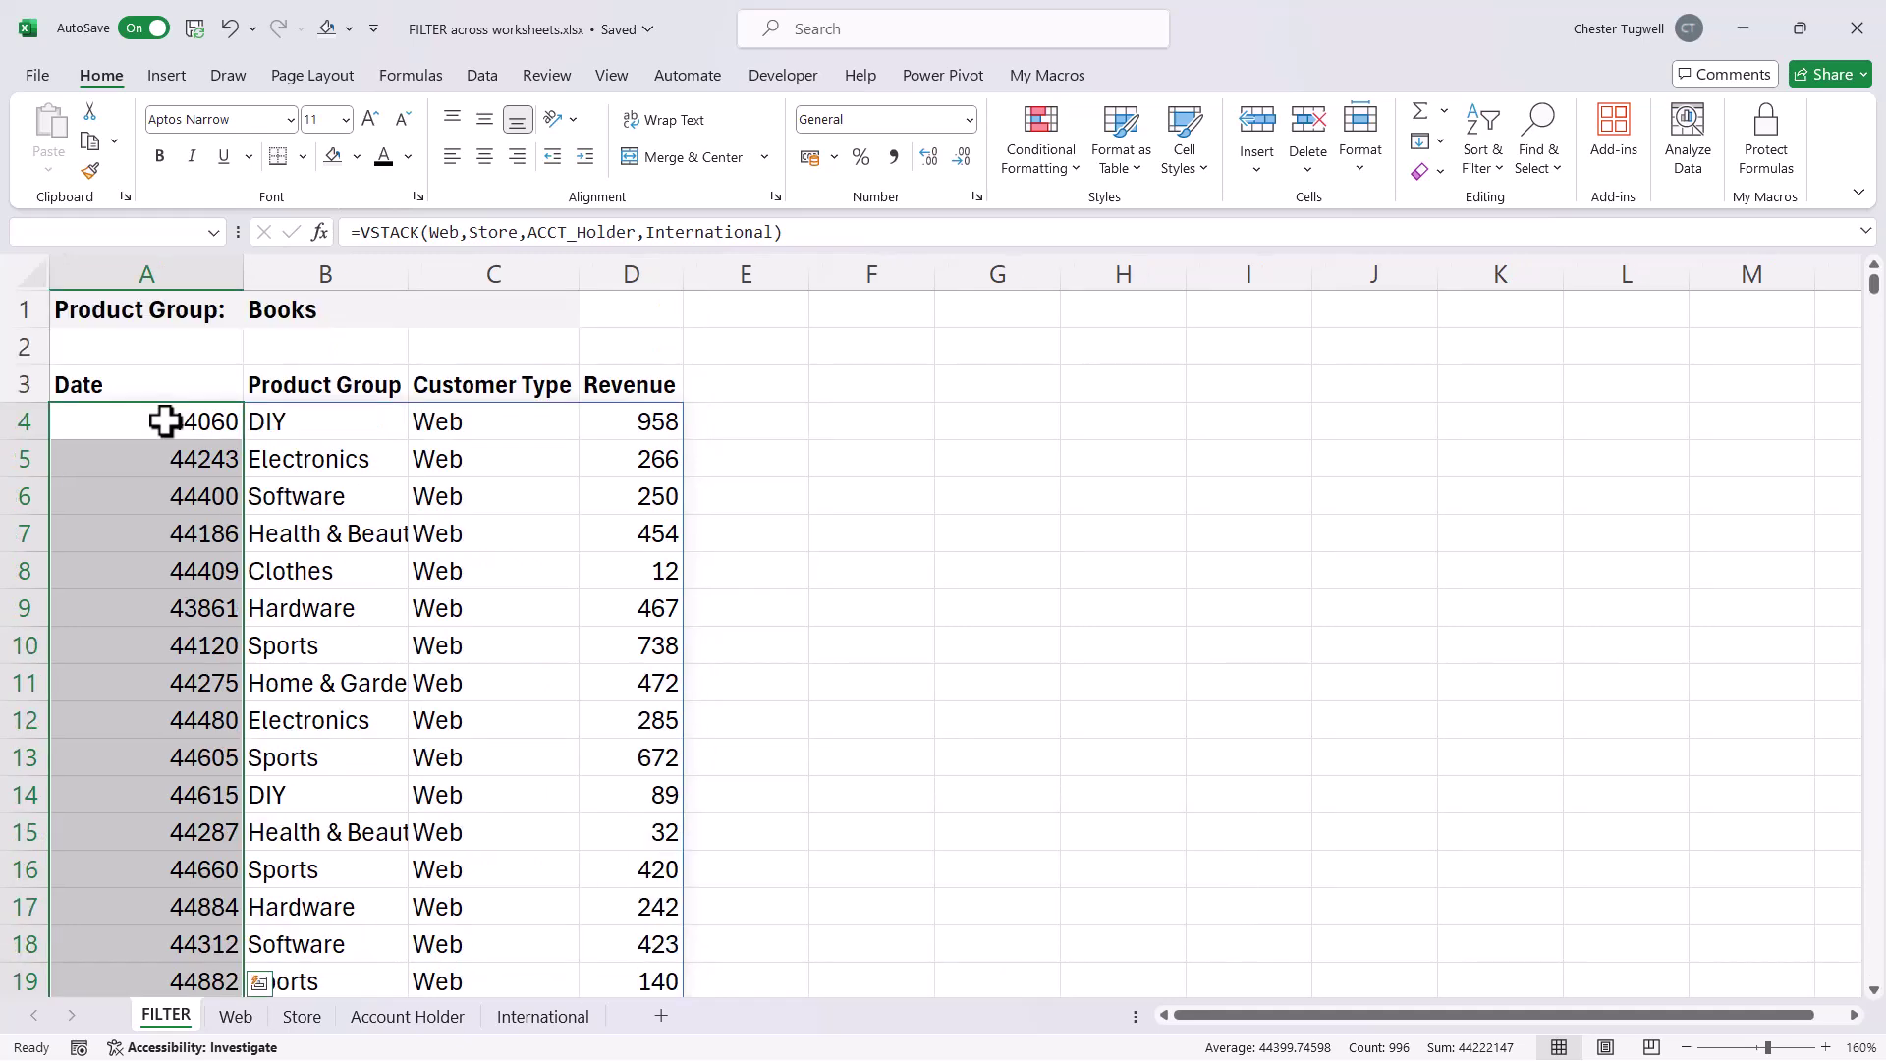
pyautogui.click(968, 122)
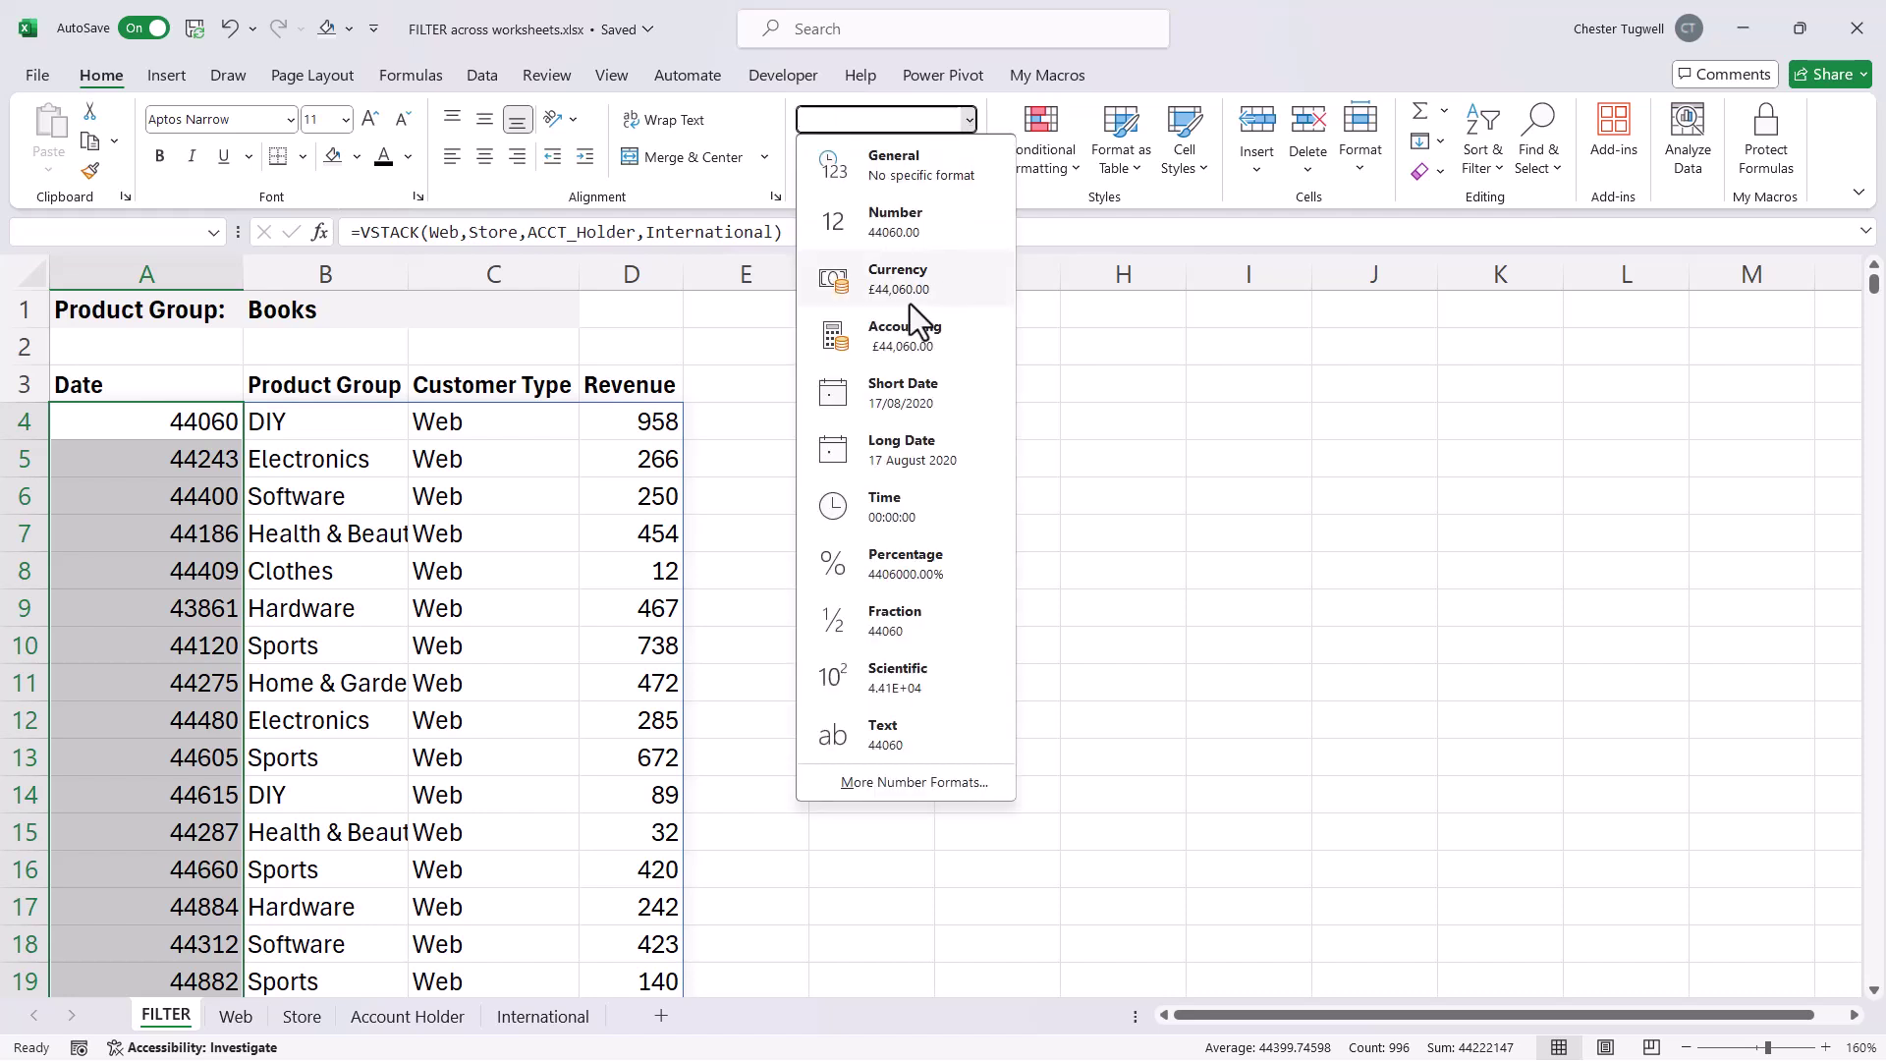
pyautogui.click(910, 403)
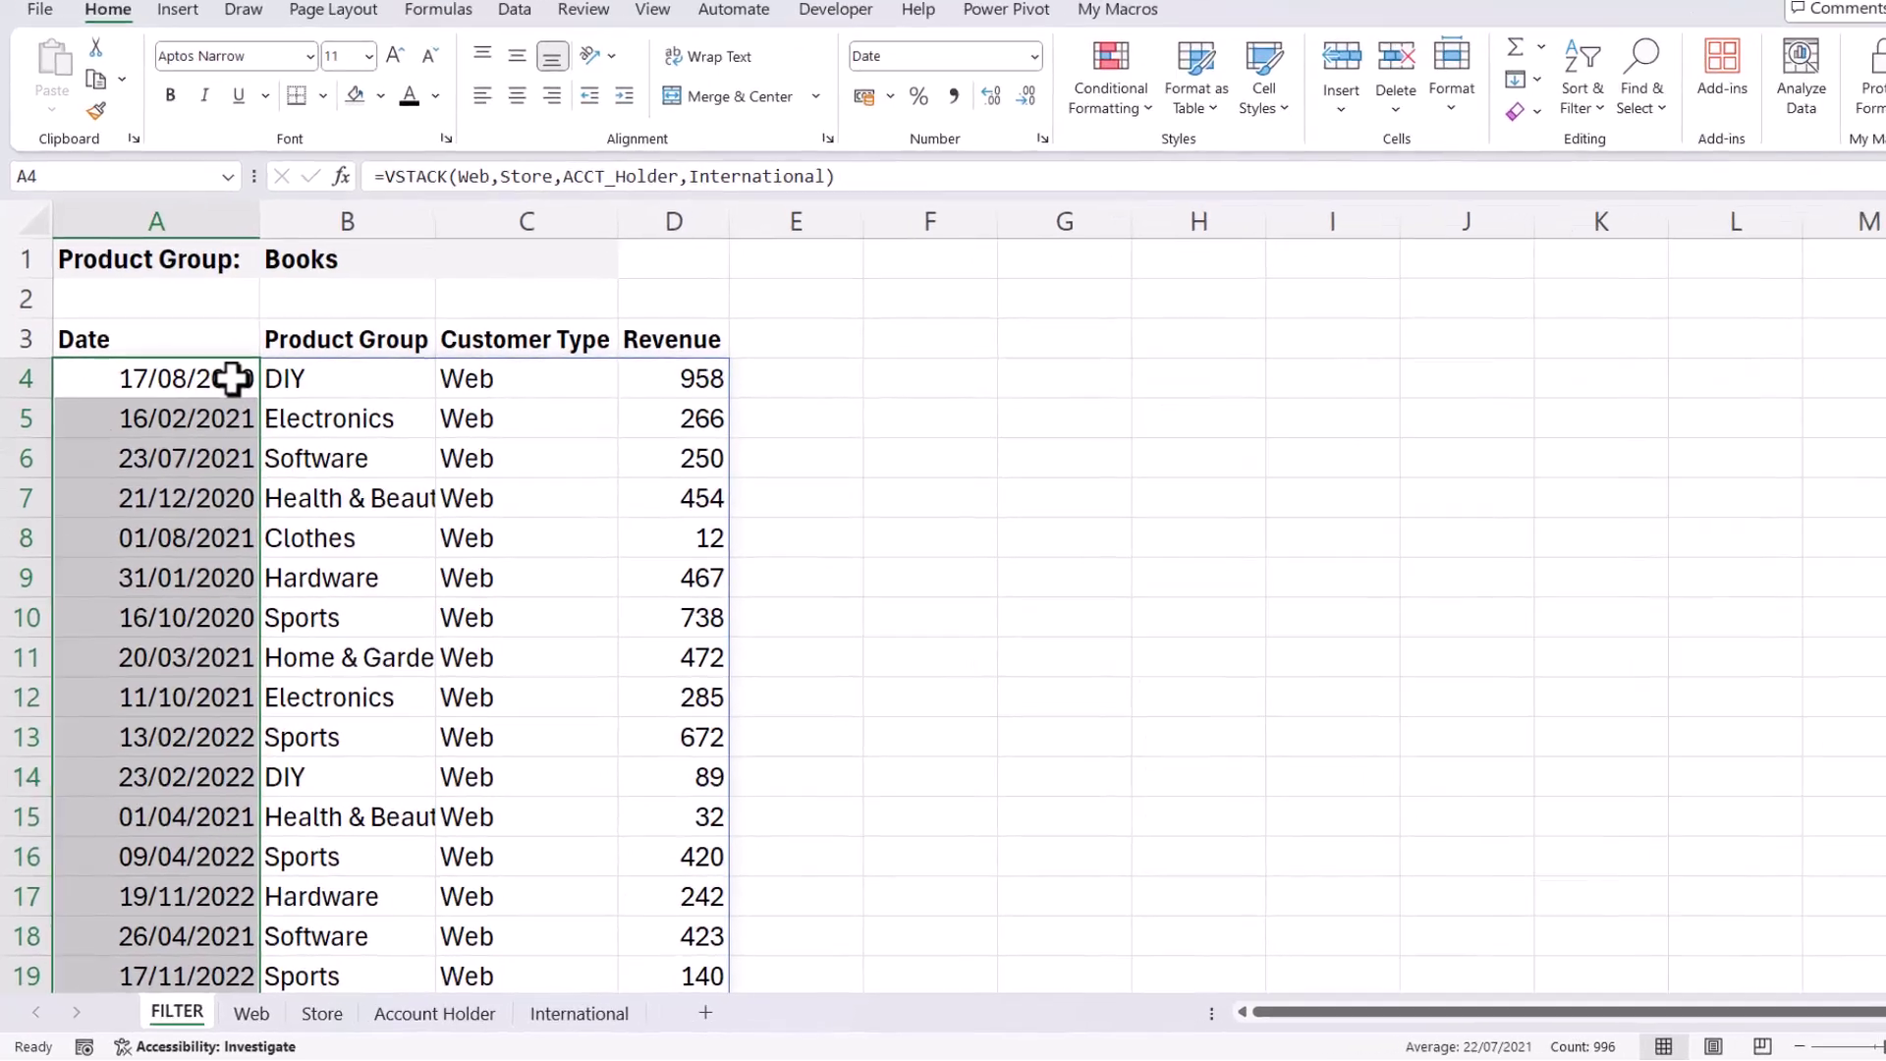
# Wrap the A4 formula in FILTER and begin a second VSTACK with web[ as its include argument
pyautogui.doubleClick(238, 432)
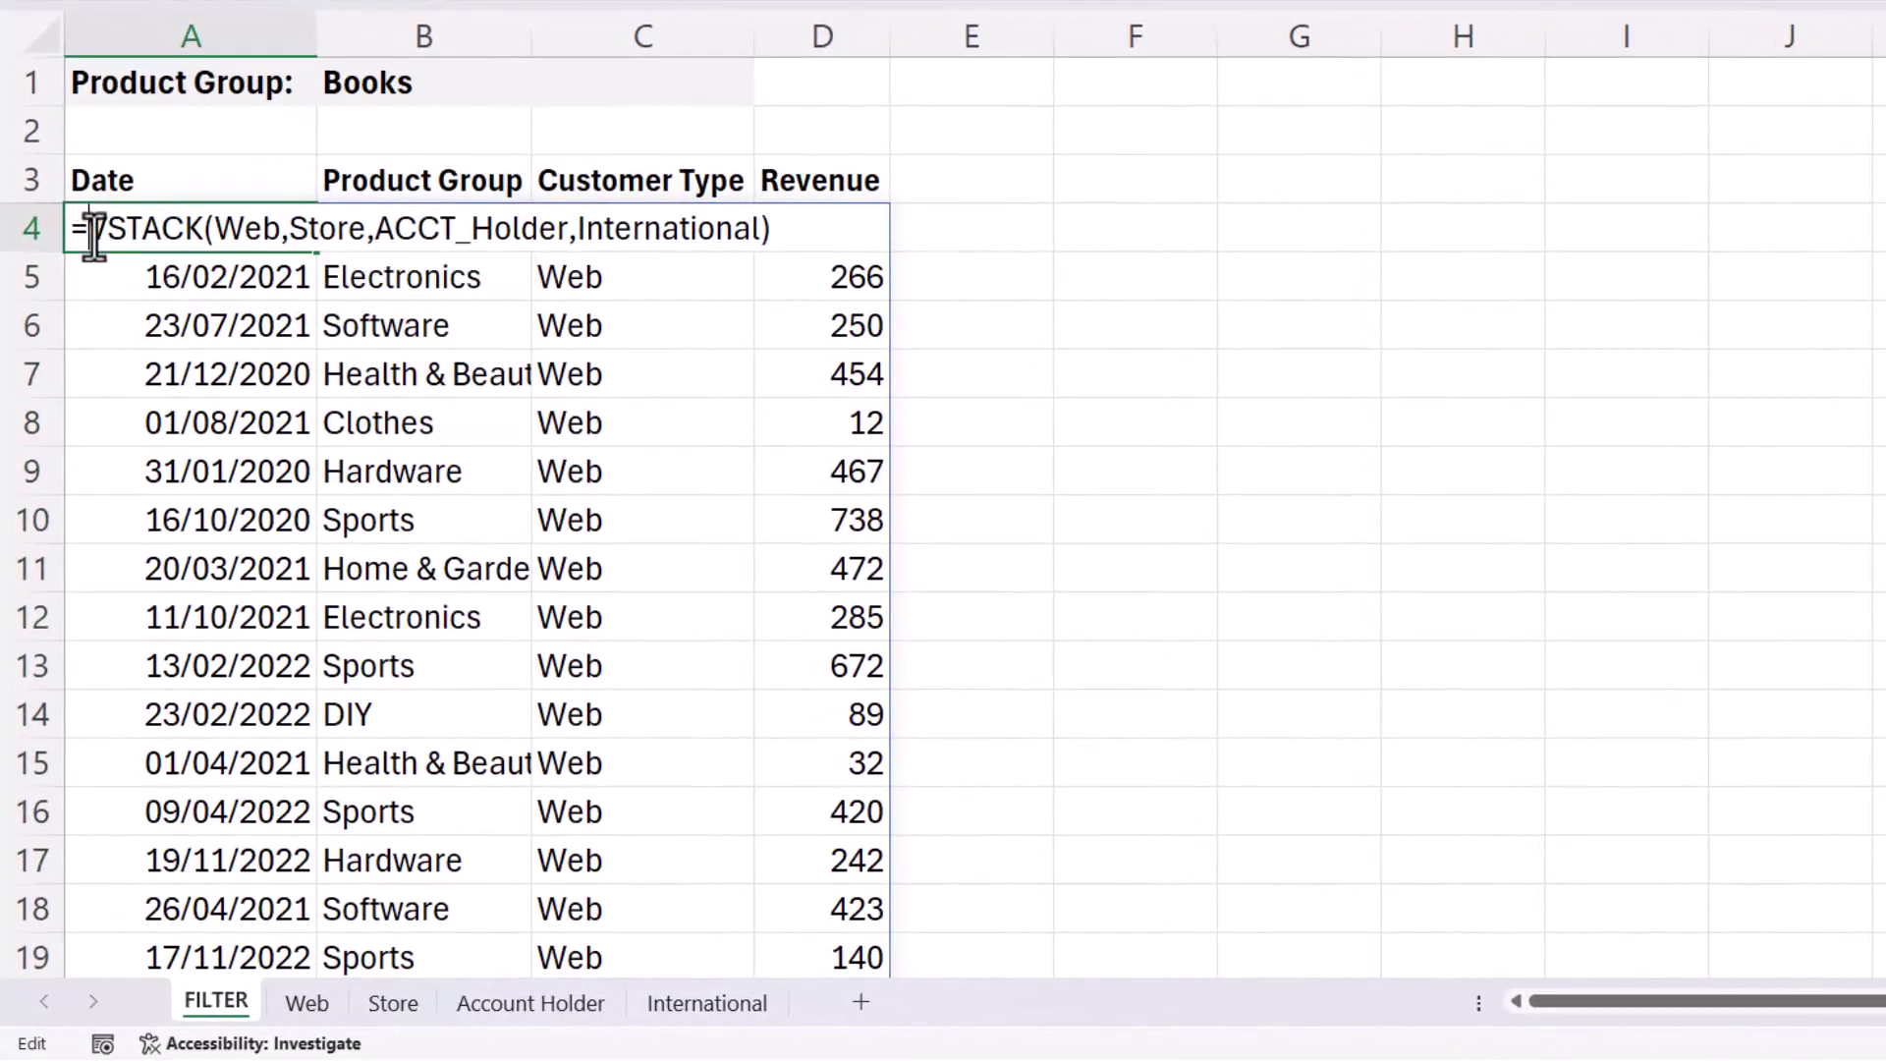
pyautogui.write('FILTER')
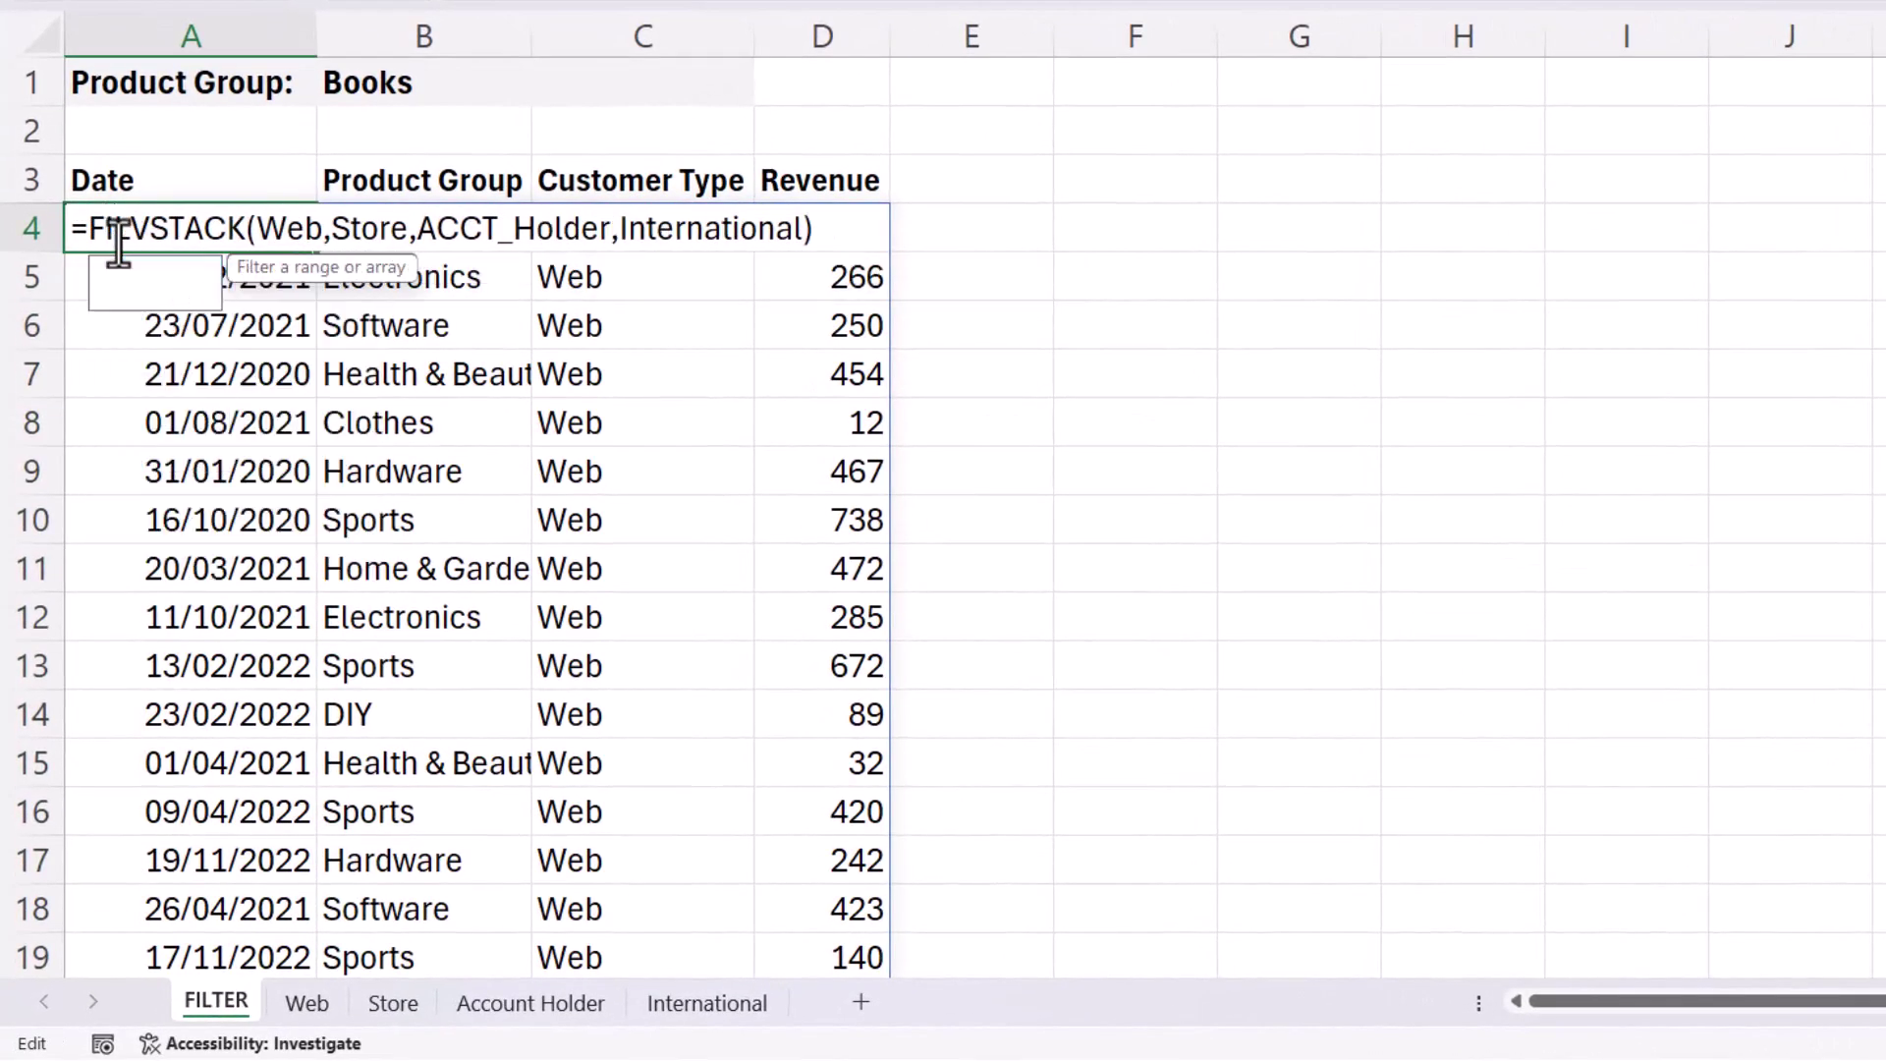
pyautogui.write('(')
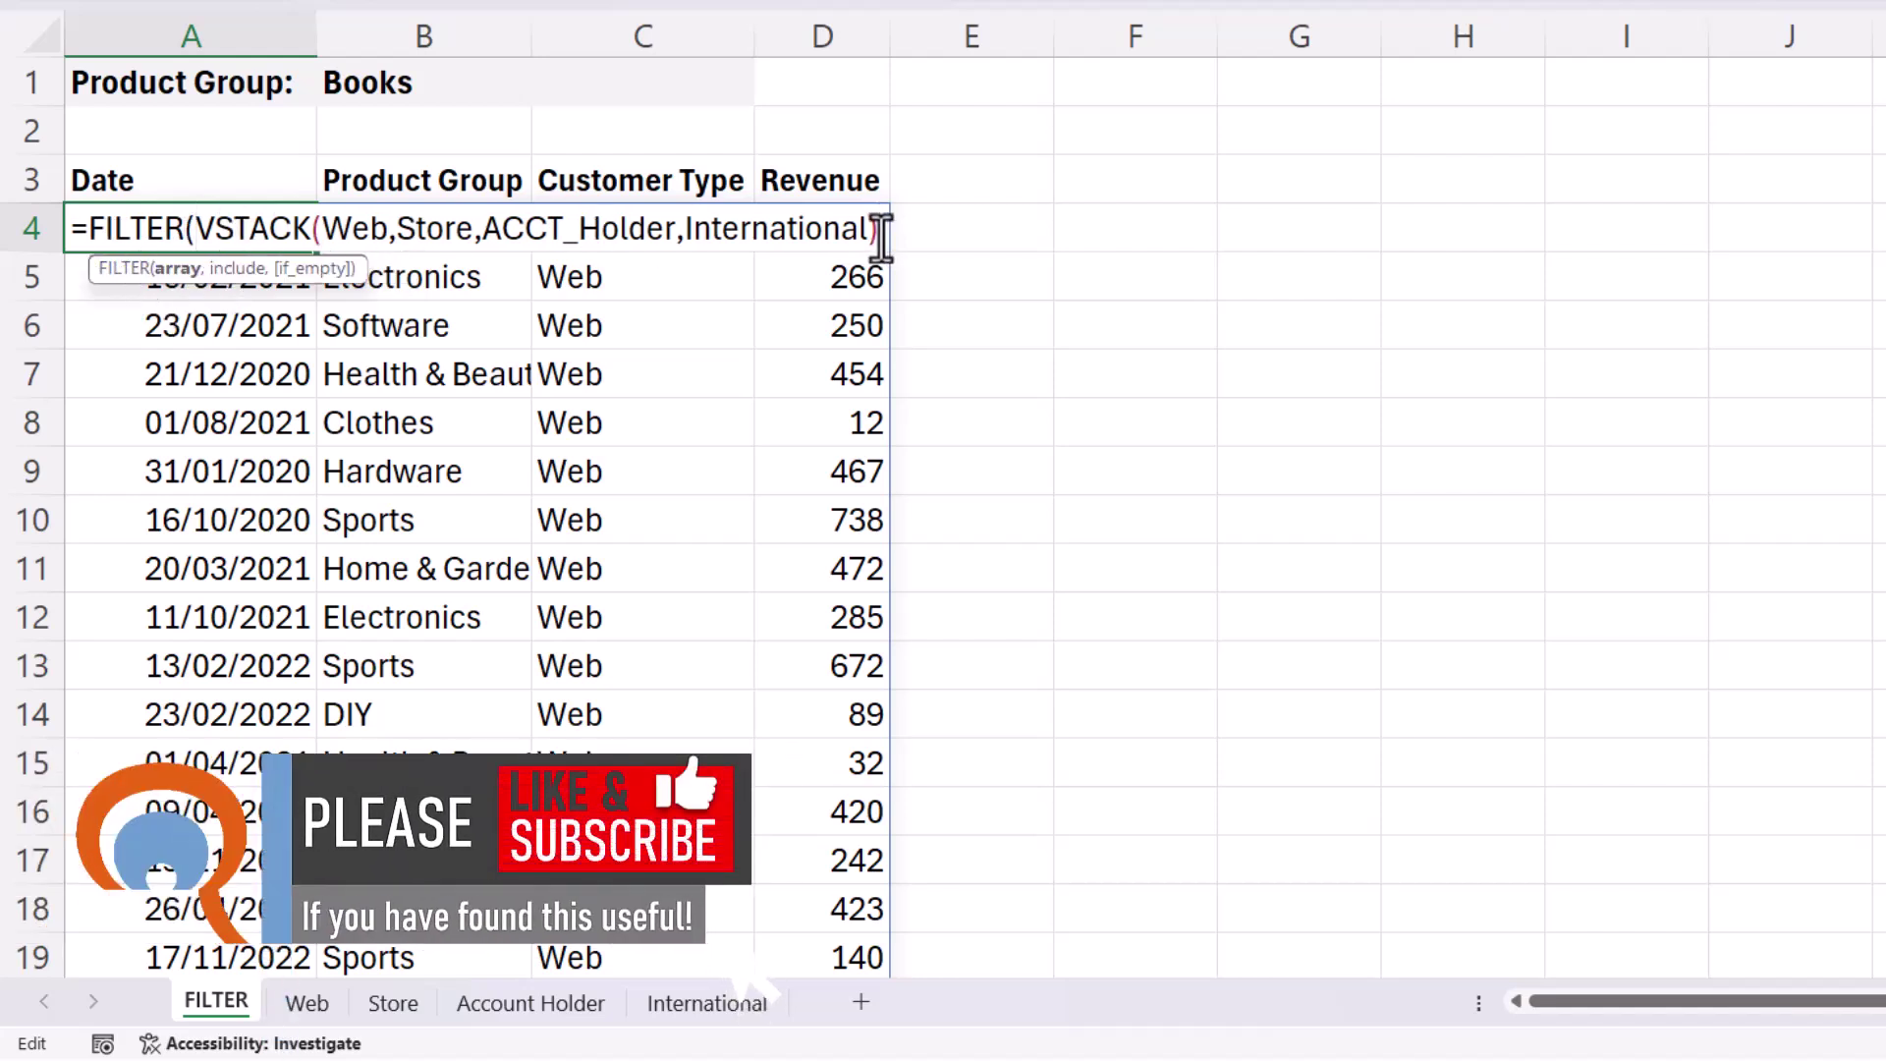
pyautogui.write(',')
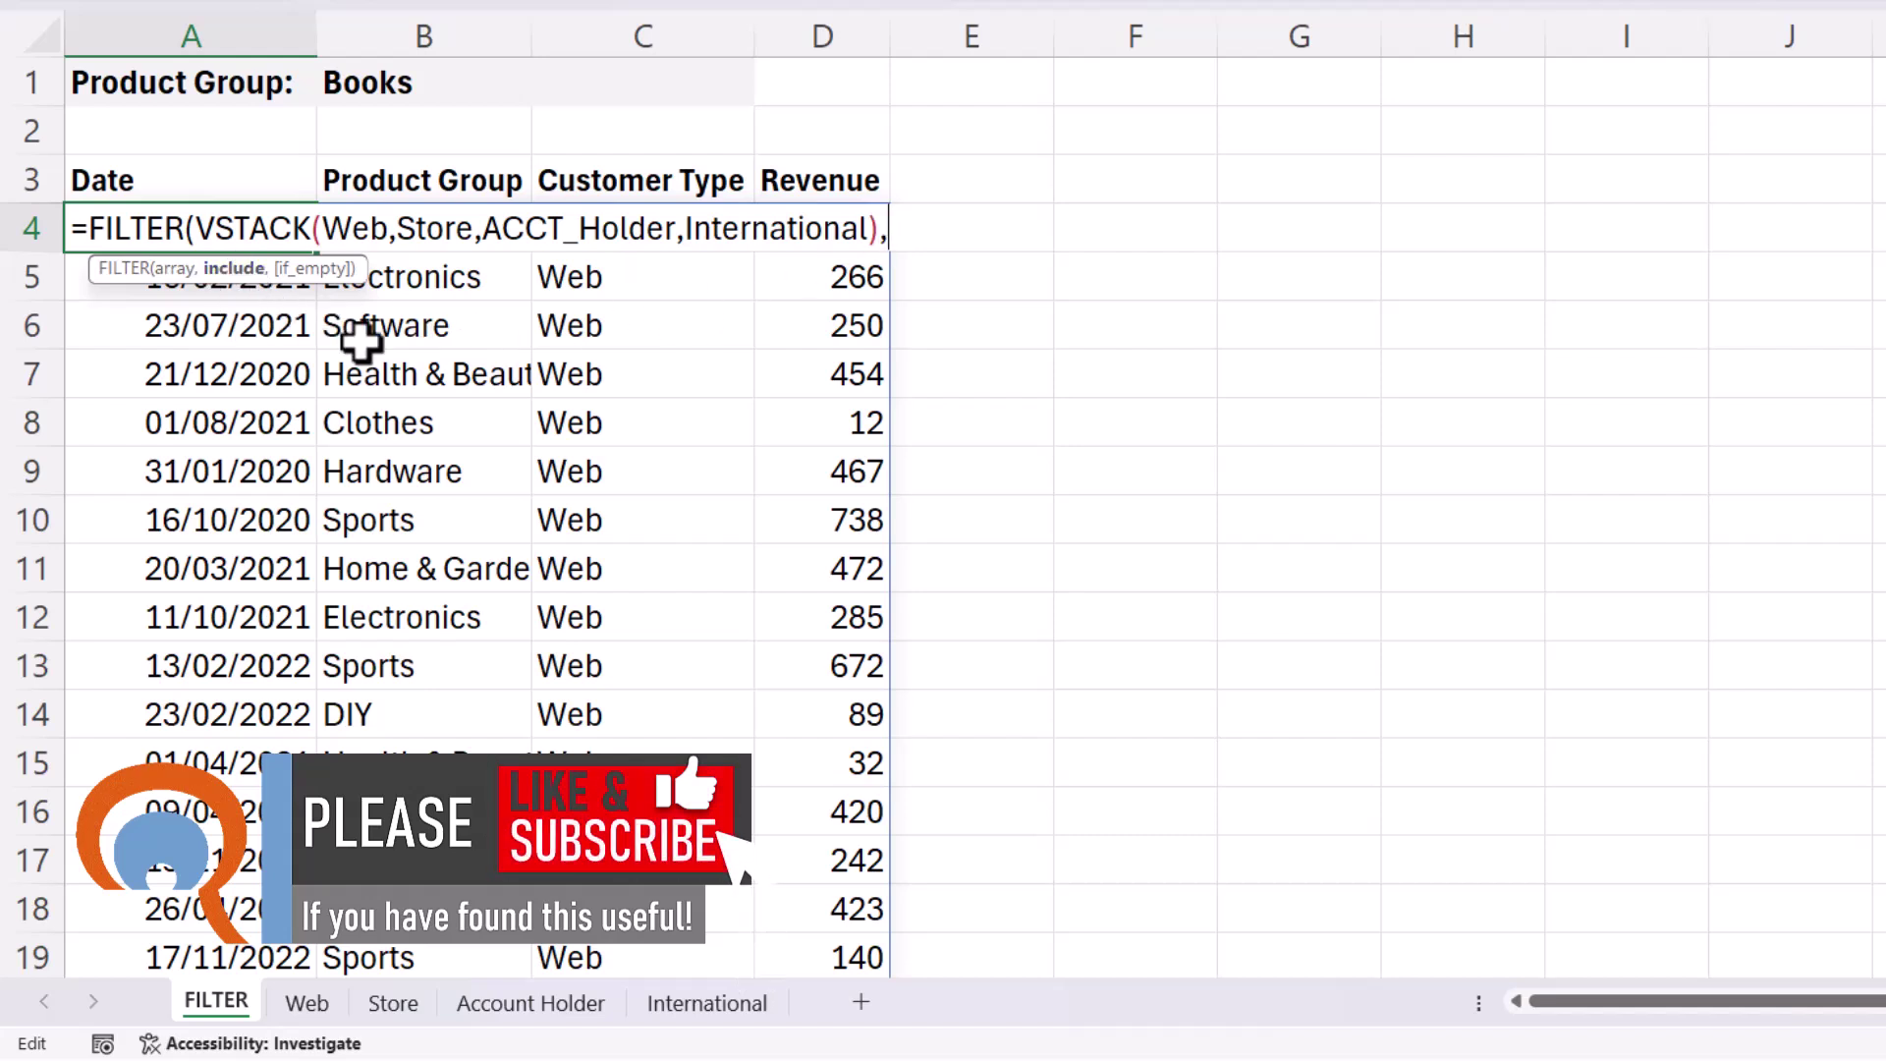
pyautogui.write('v')
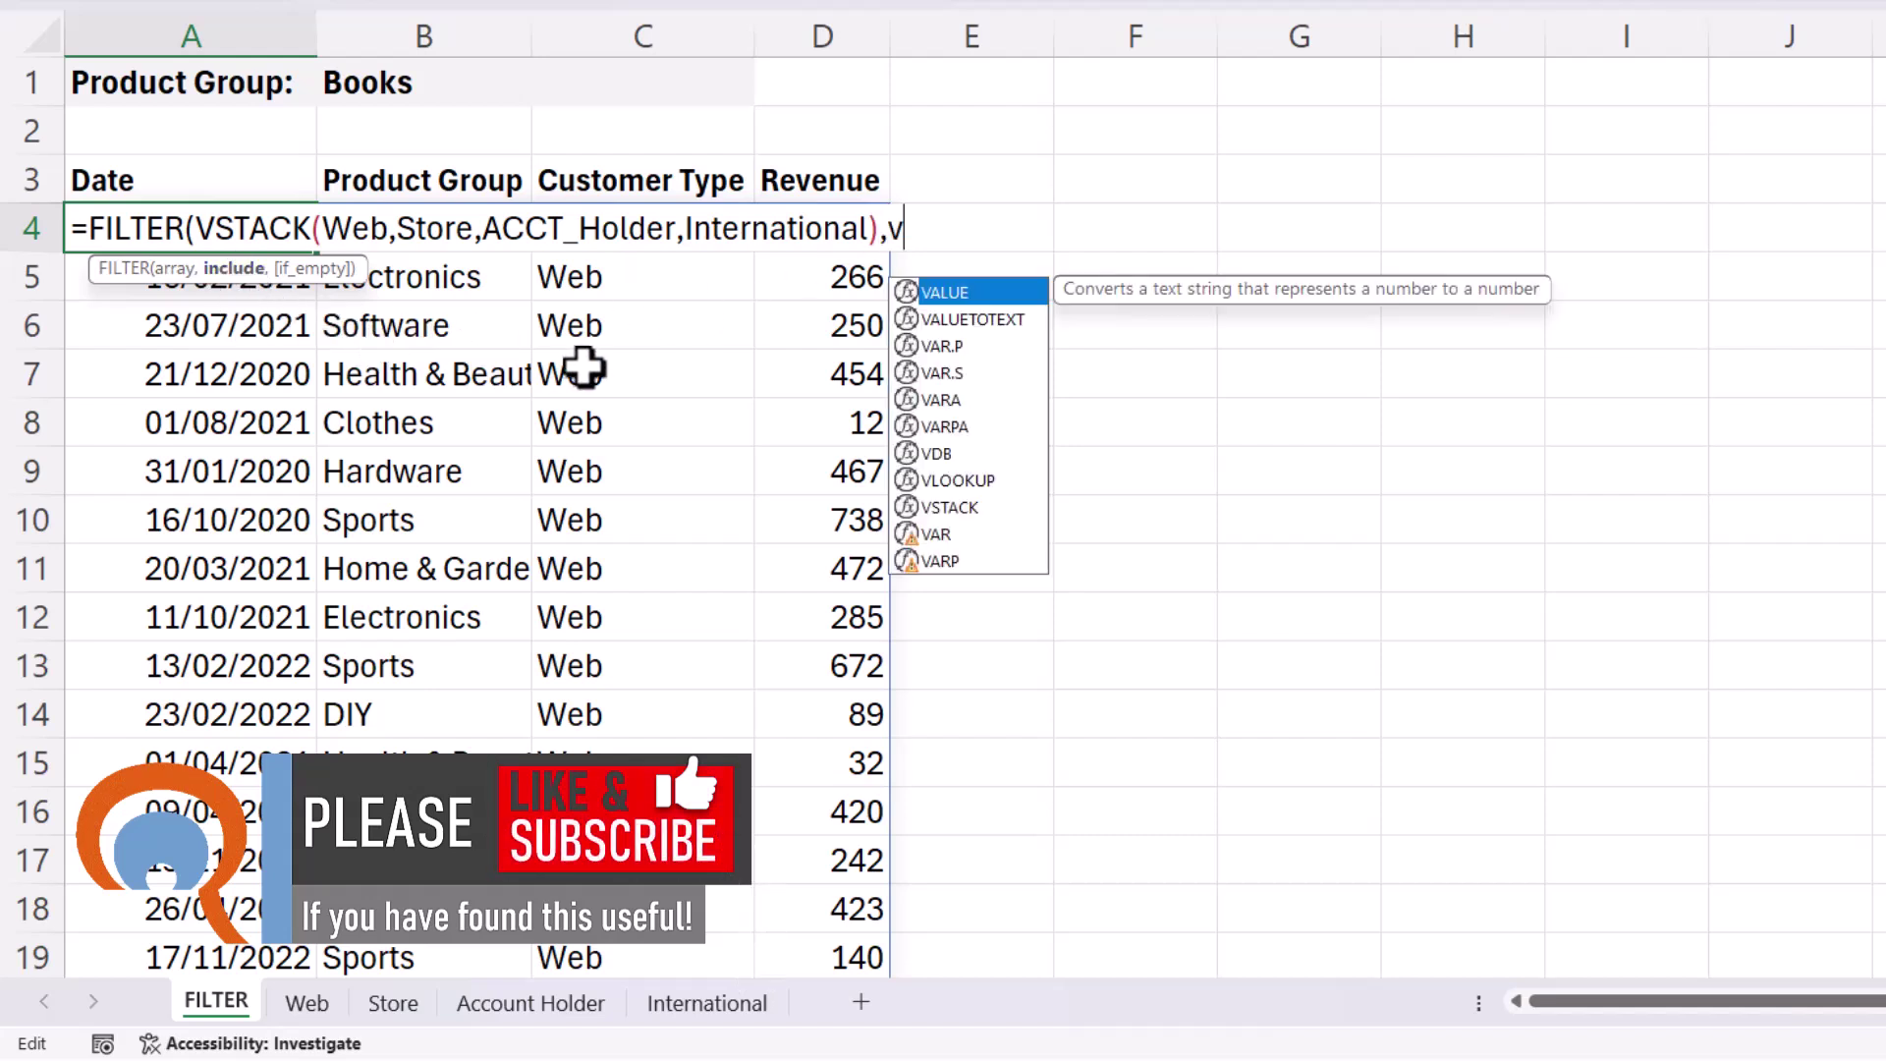
pyautogui.write('s')
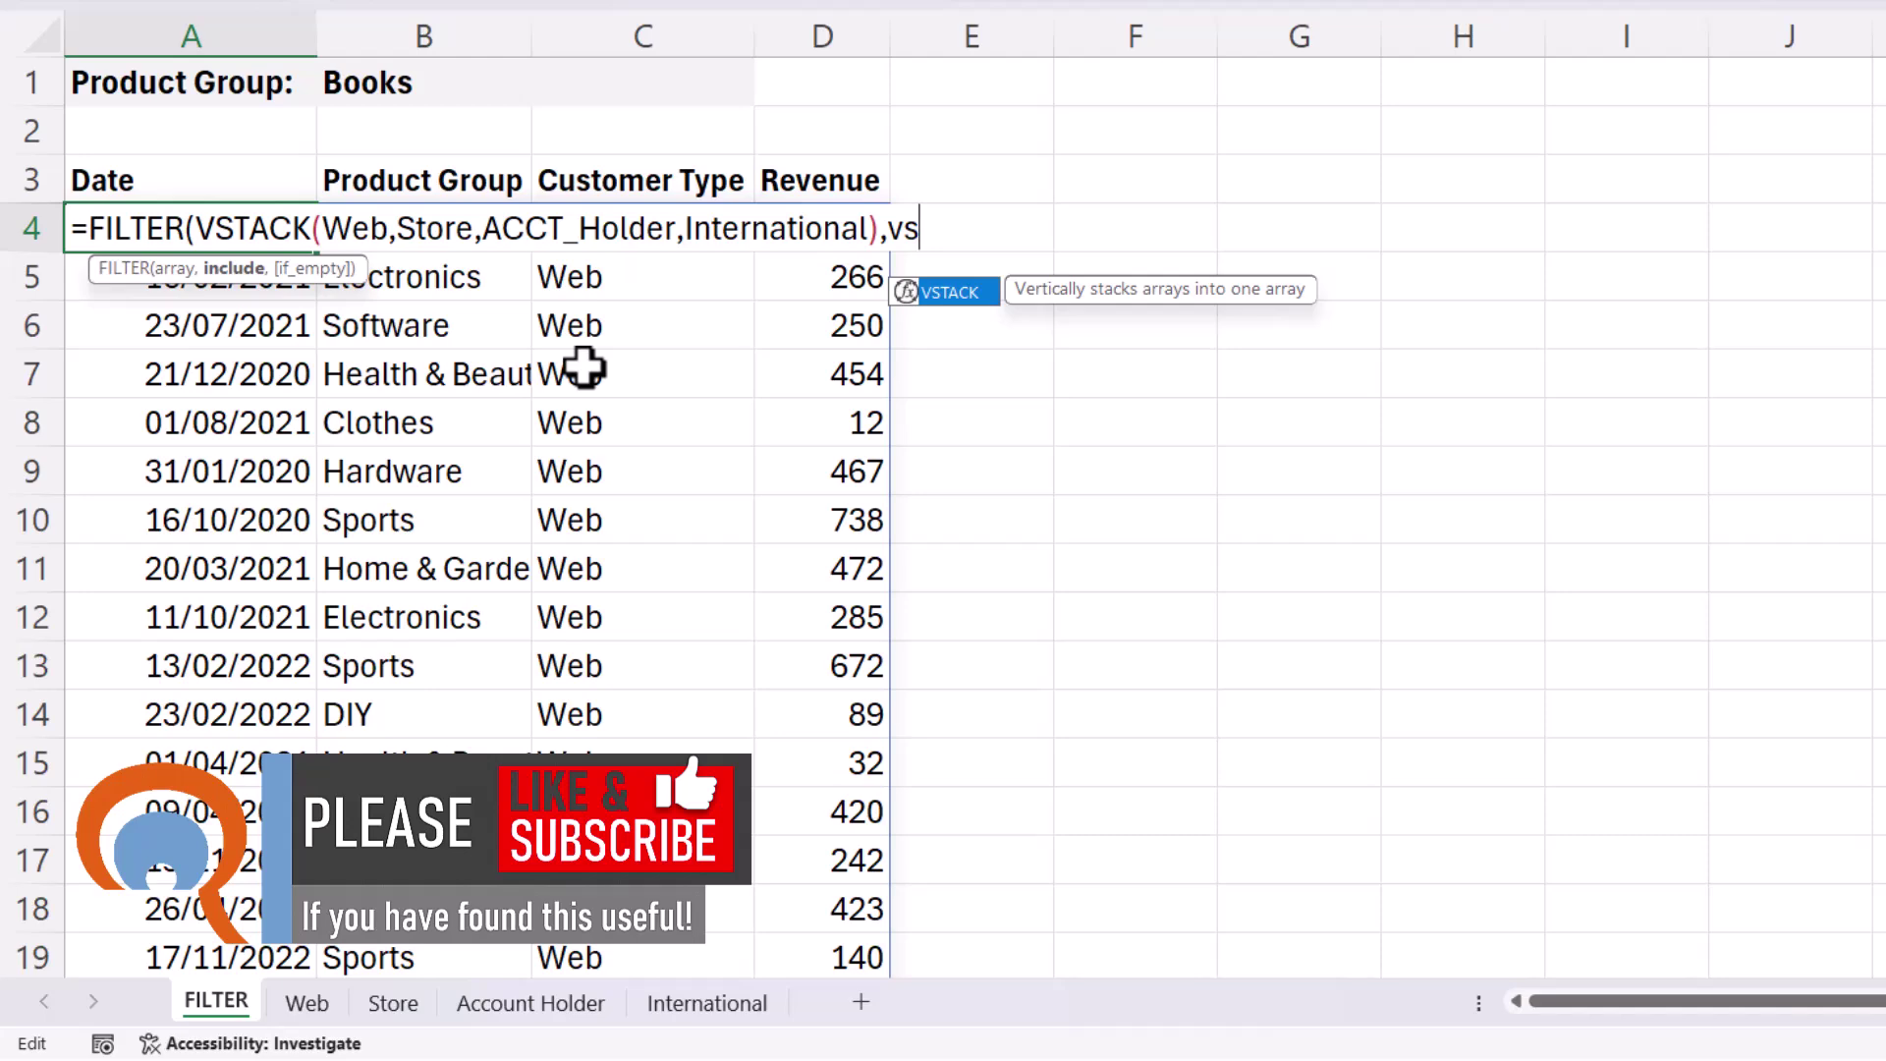
pyautogui.doubleClick(968, 293)
pyautogui.write('web[')
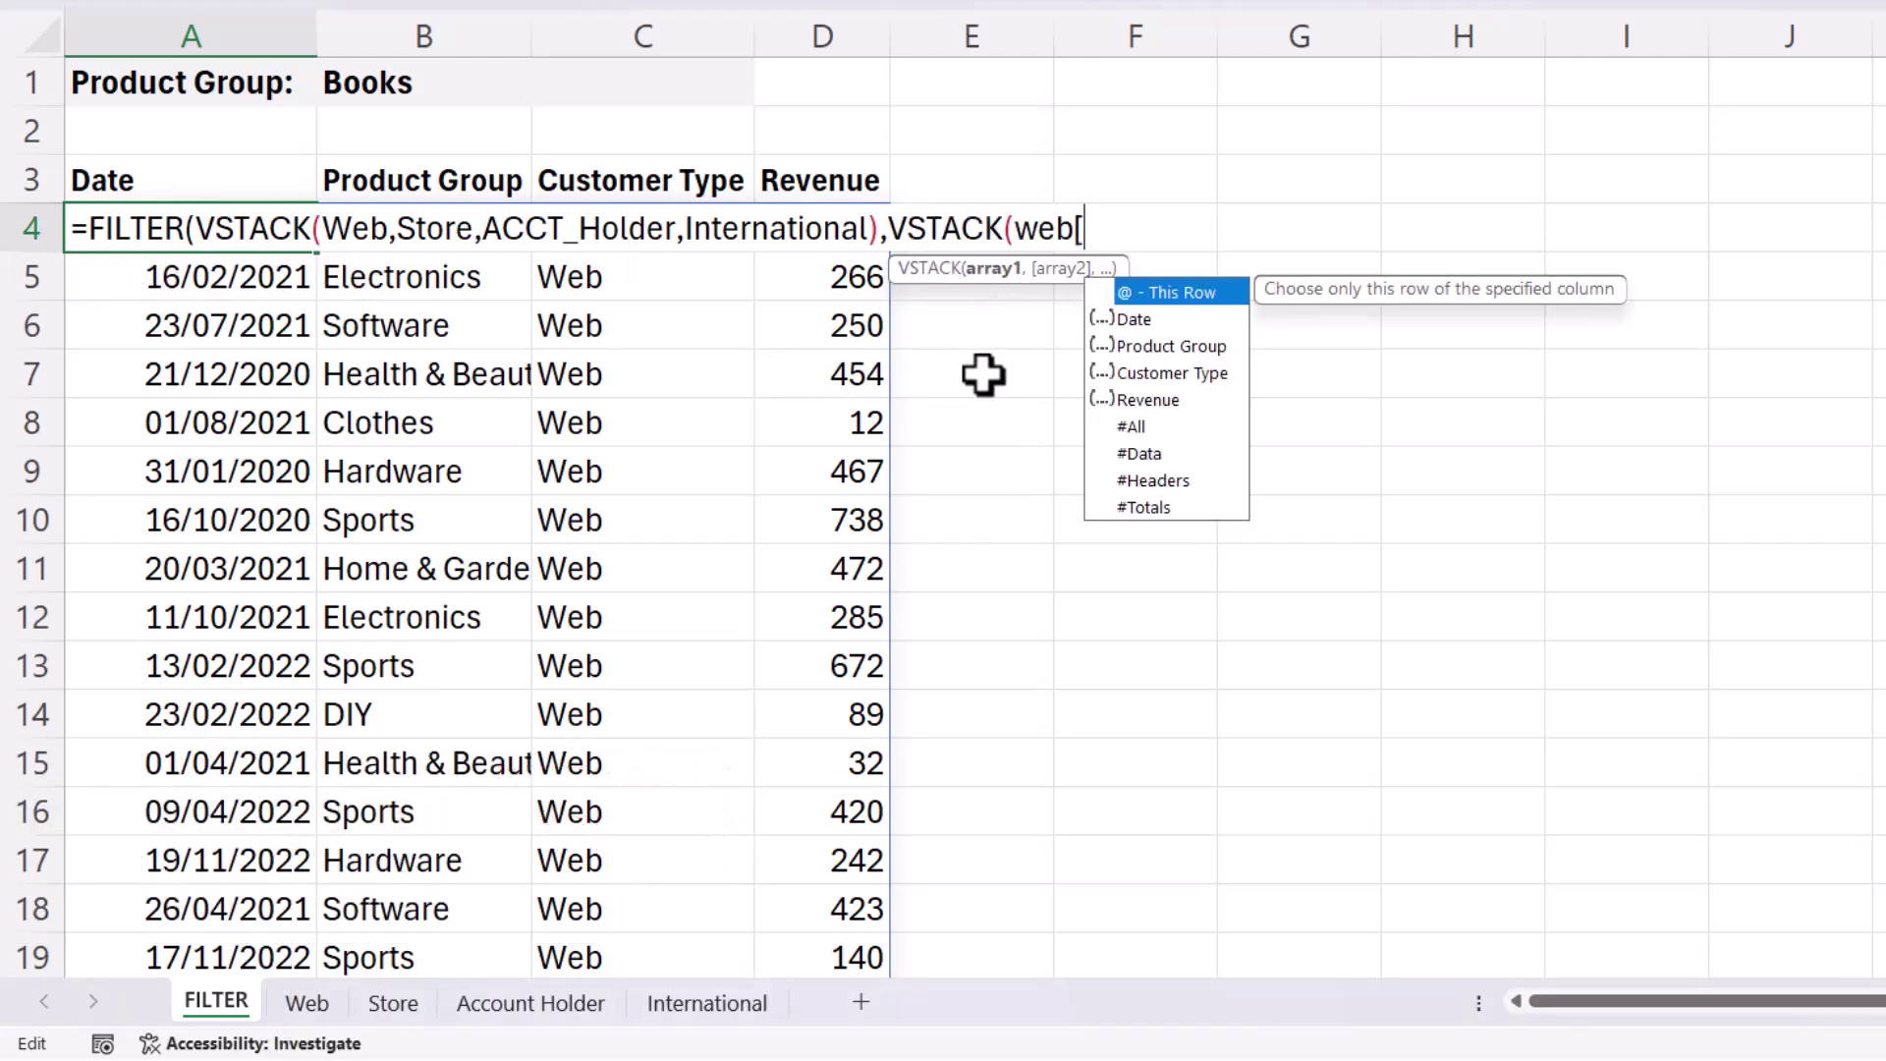
# Add the Web, Store and ACCT_Holder Product Group columns to the second VSTACK
pyautogui.doubleClick(1129, 347)
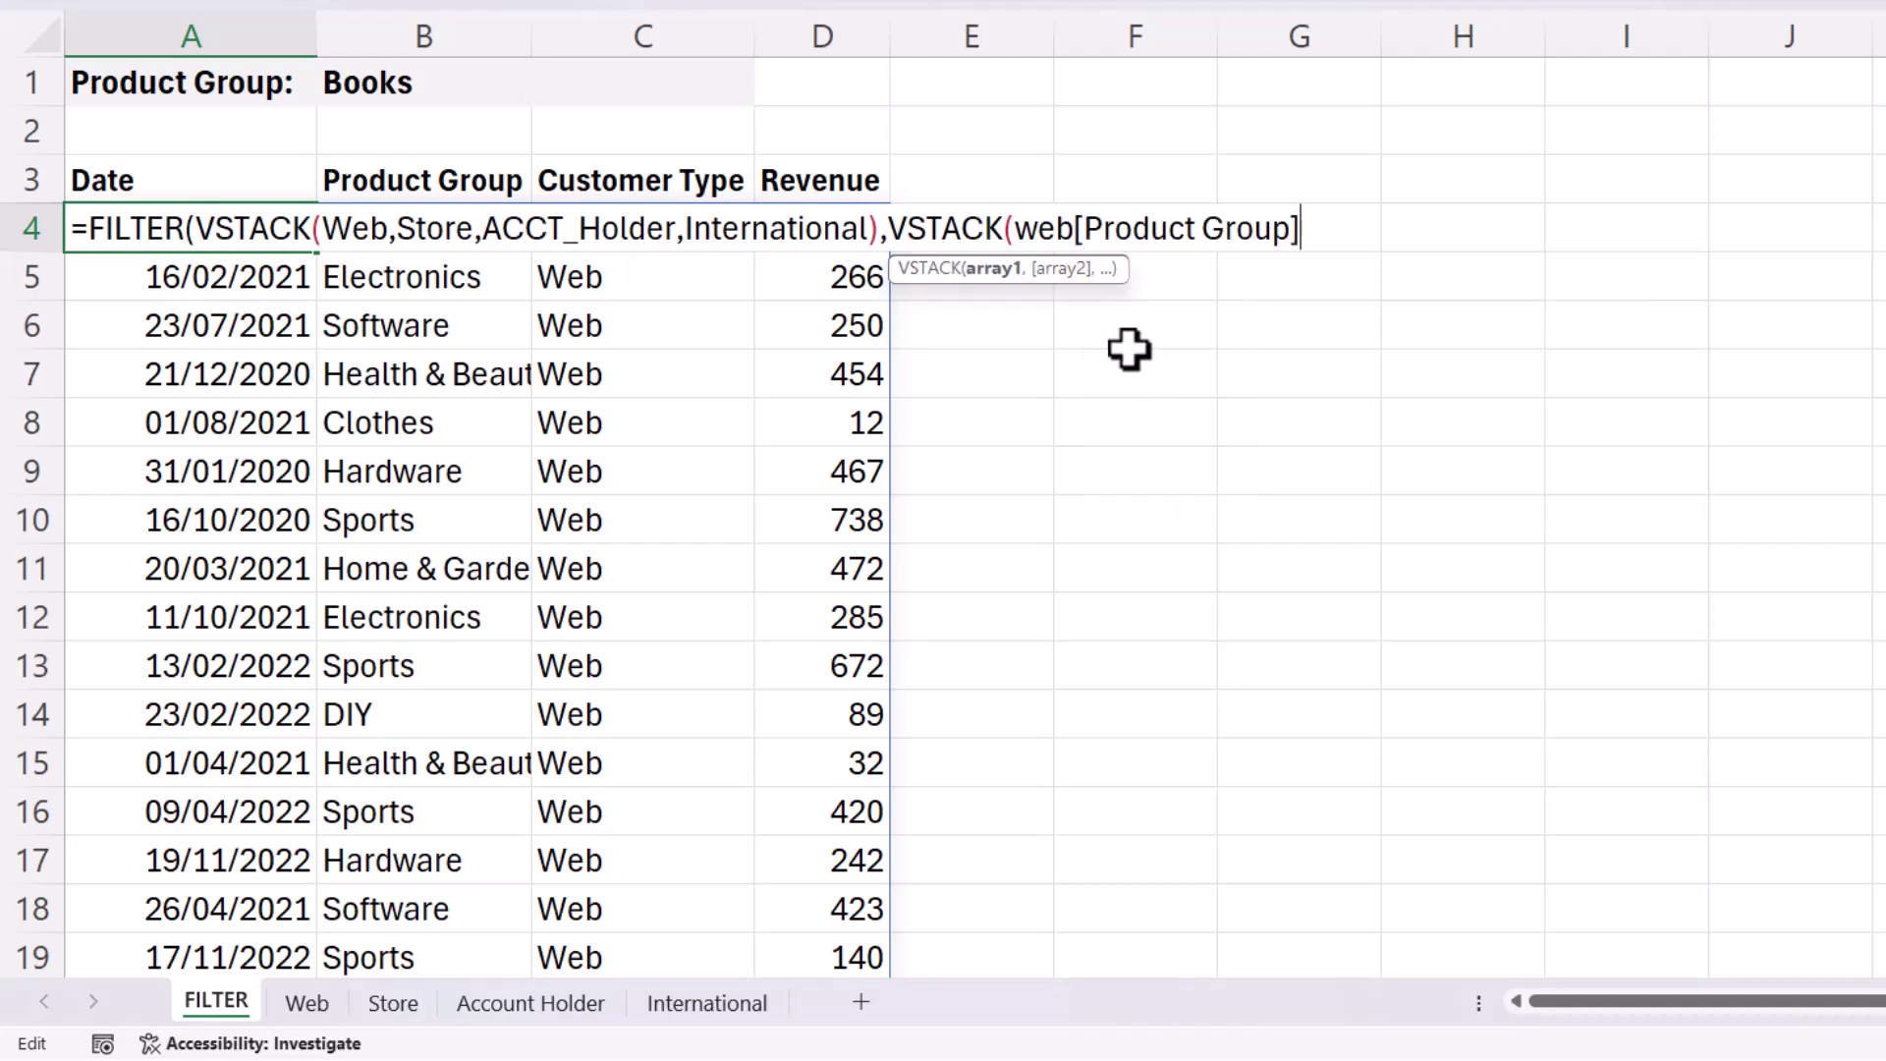
pyautogui.write(',sto')
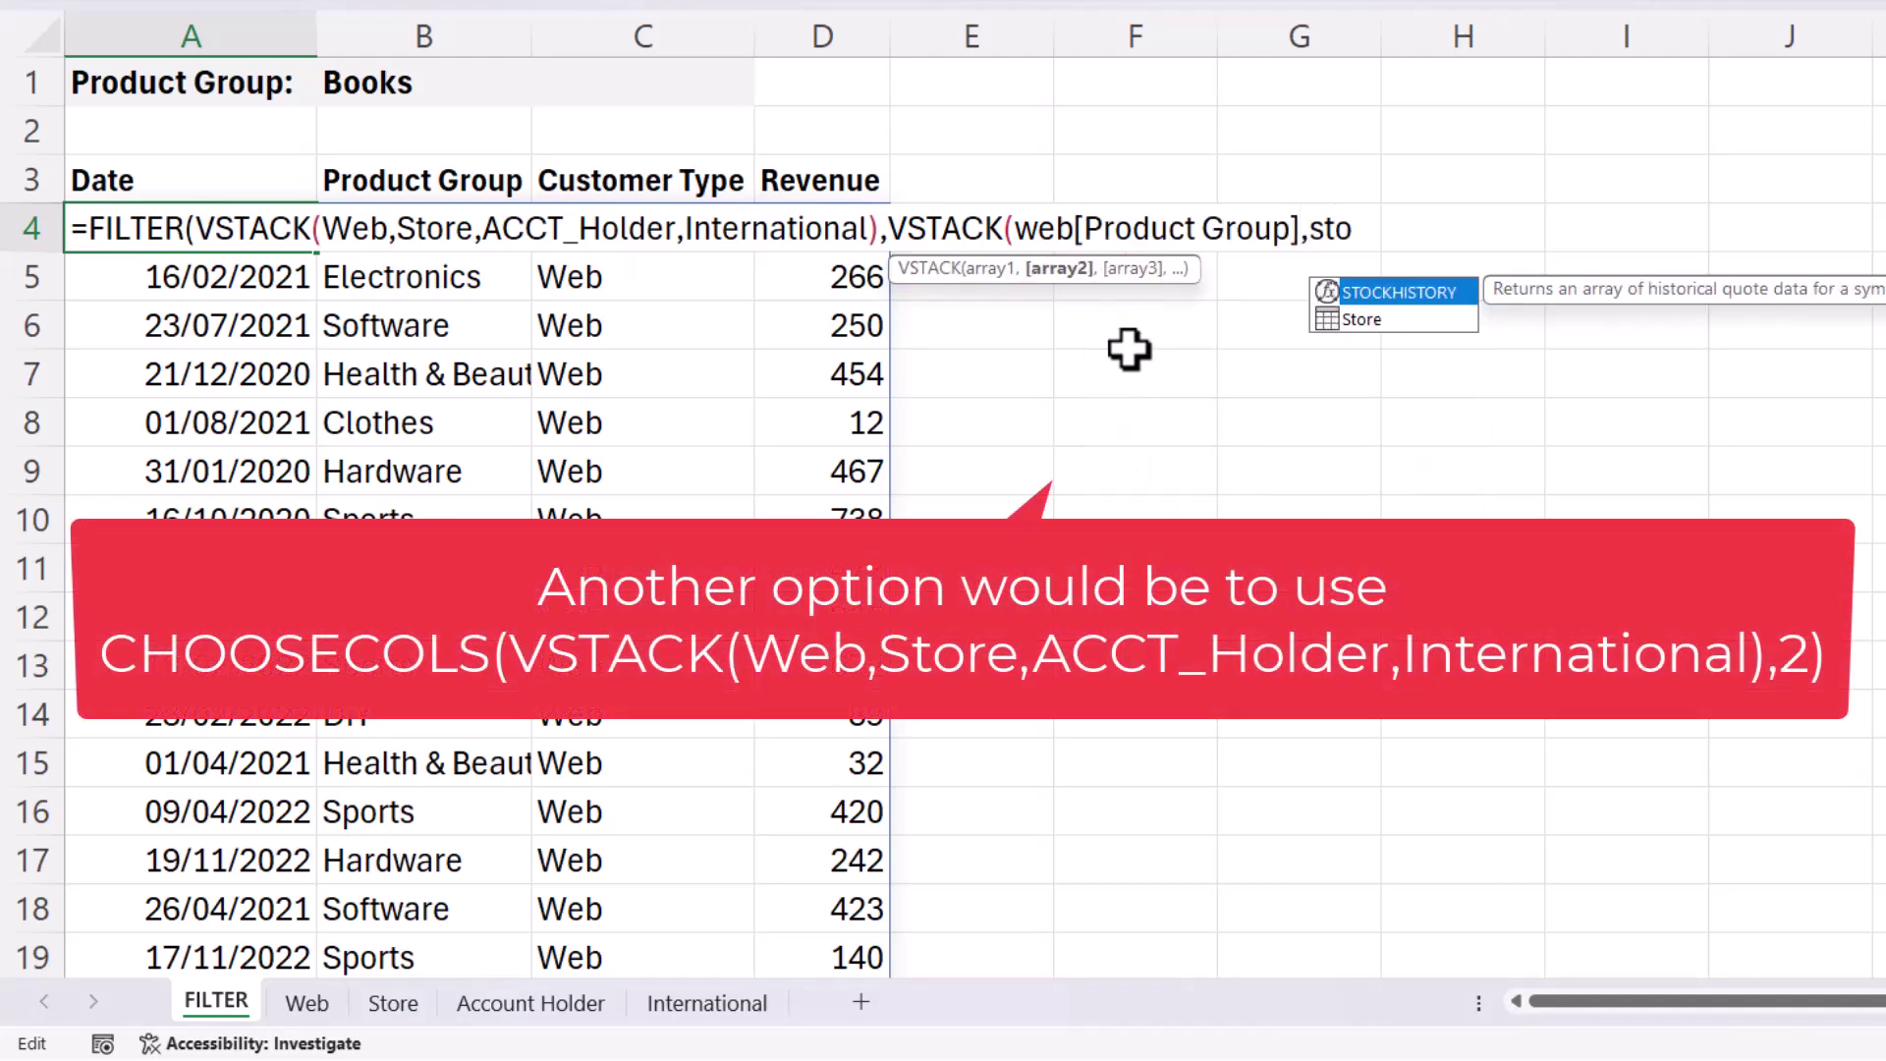
pyautogui.write('re[')
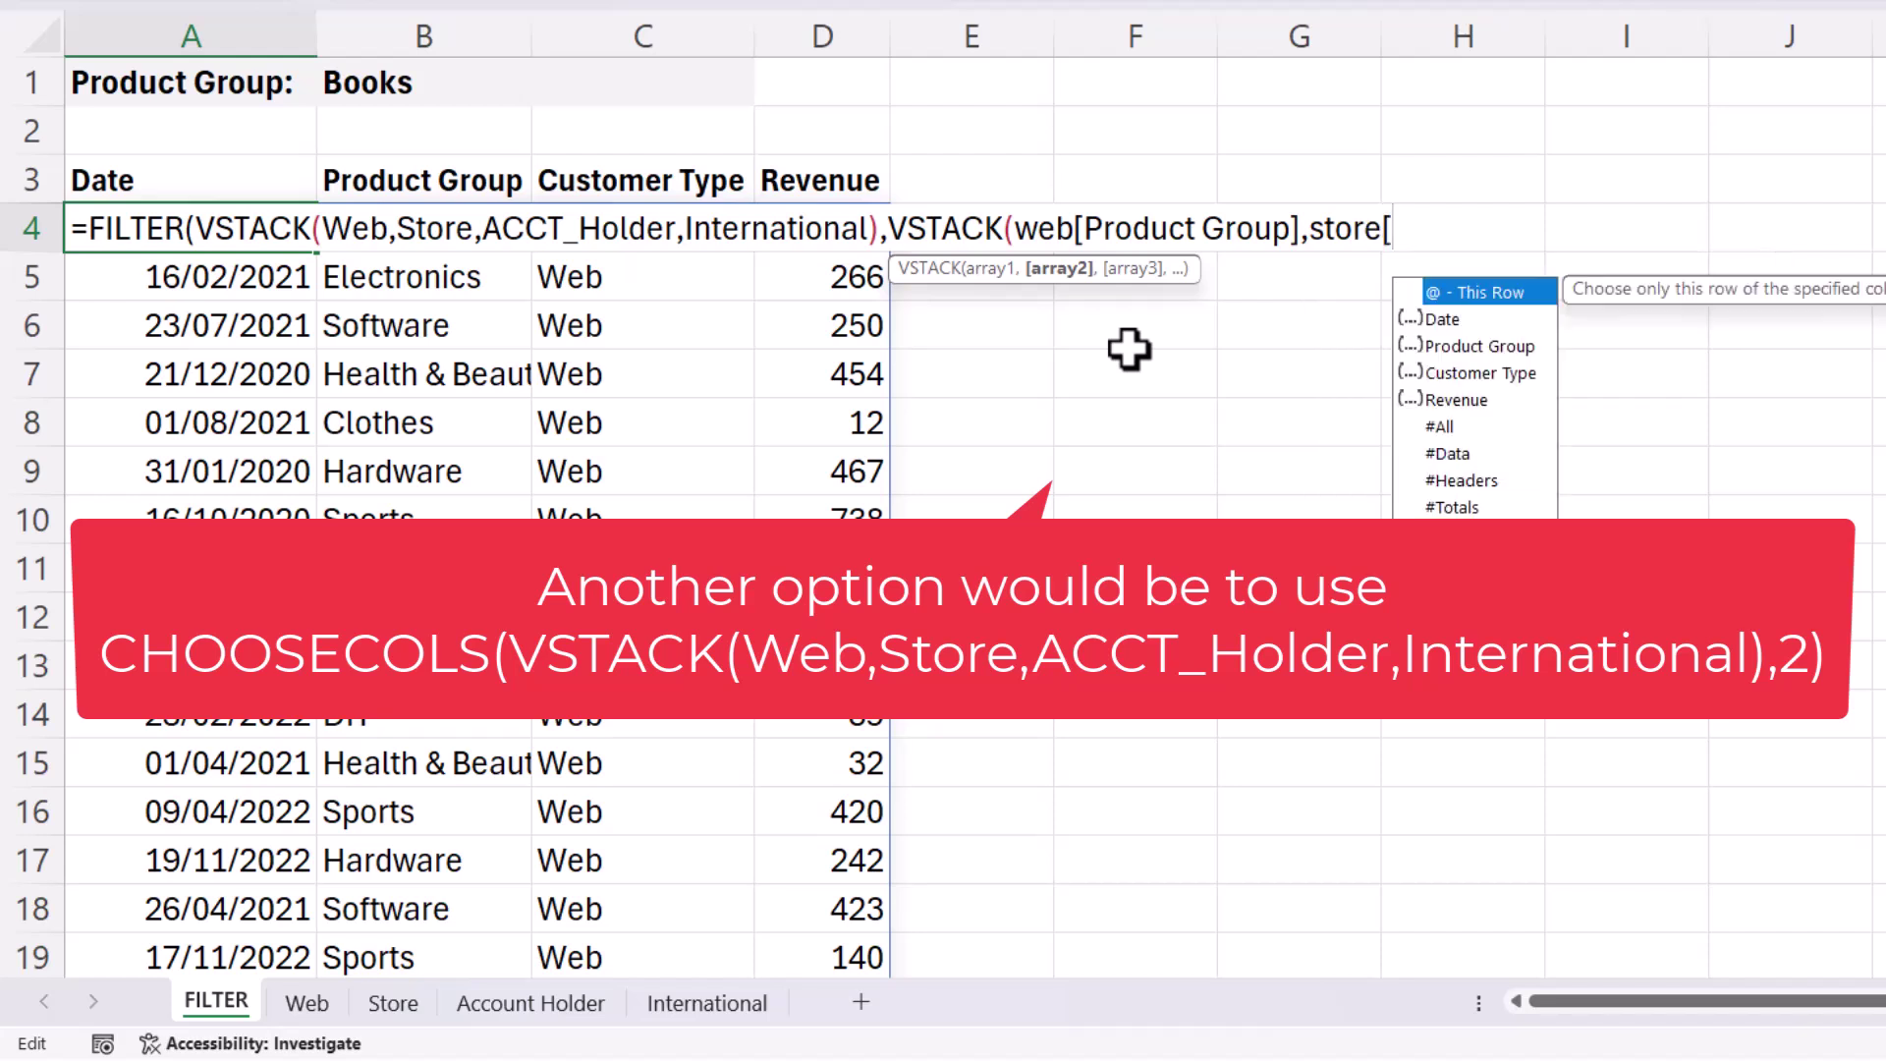
pyautogui.click(1424, 350)
pyautogui.doubleClick(1424, 346)
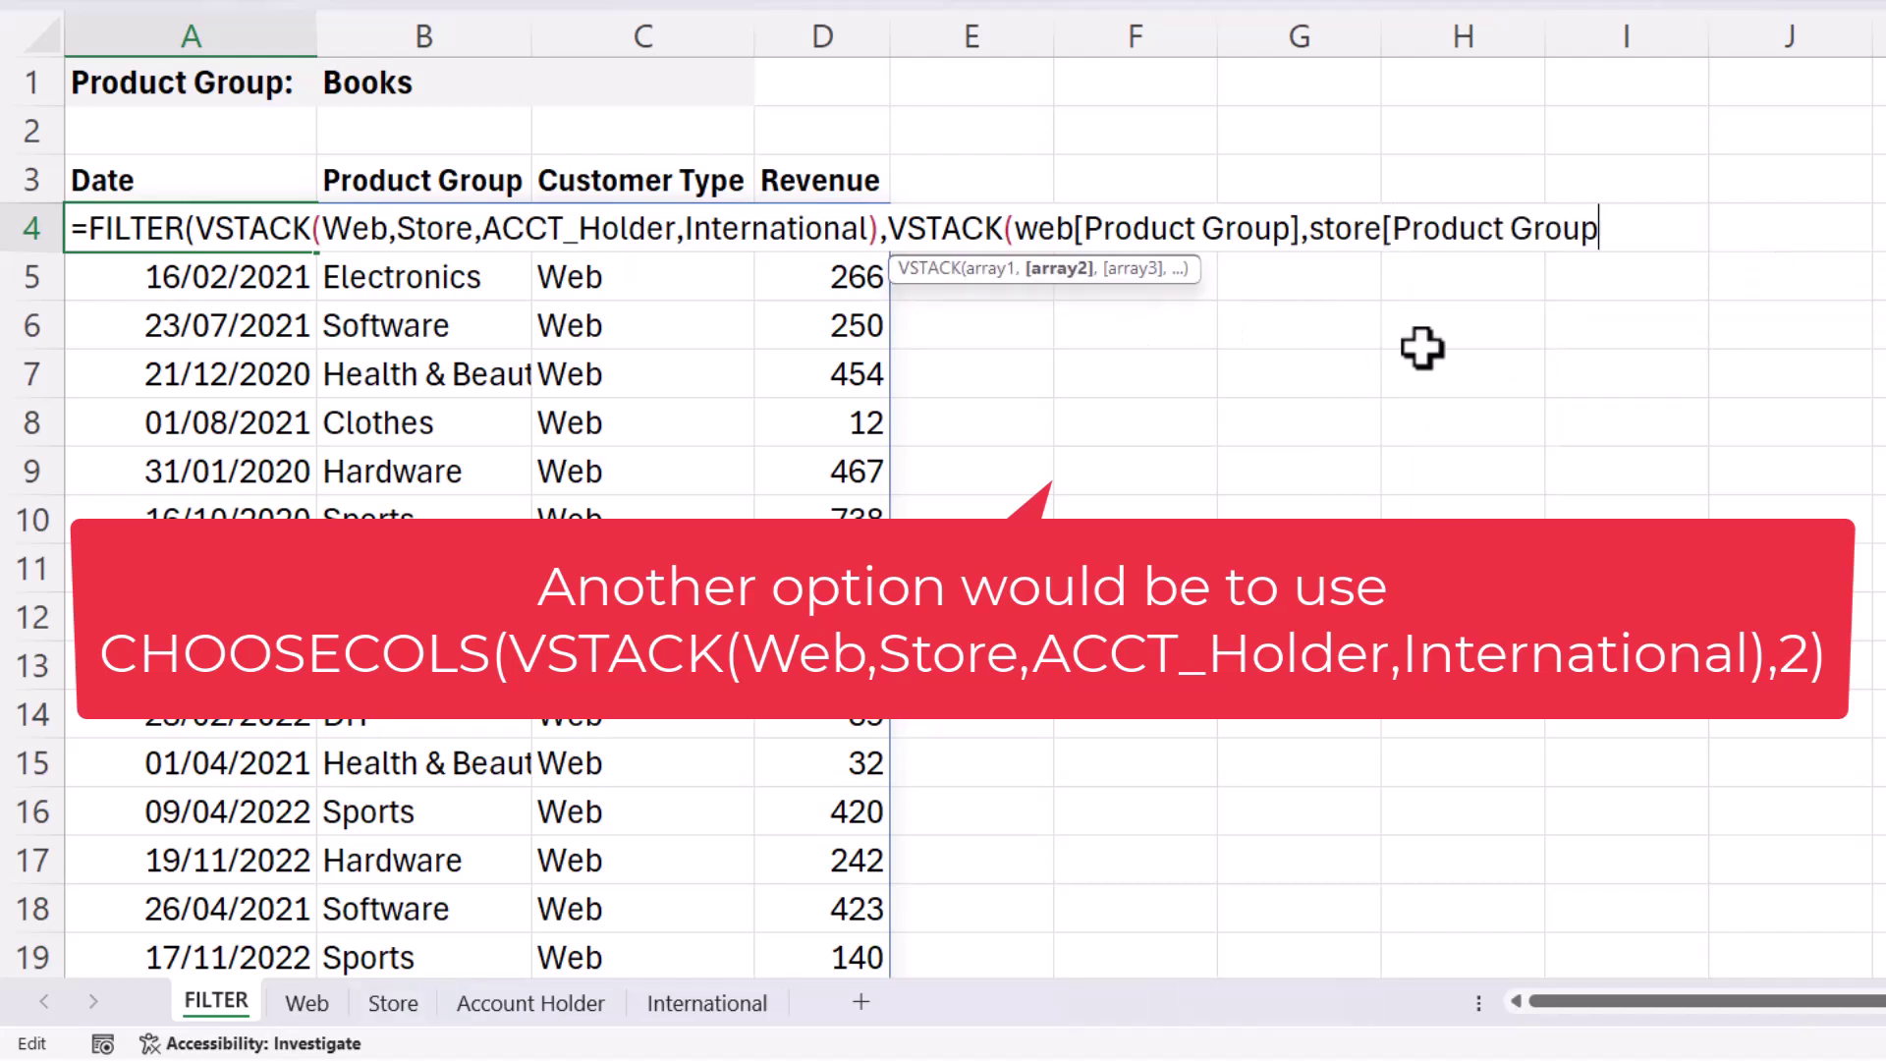
pyautogui.write(',')
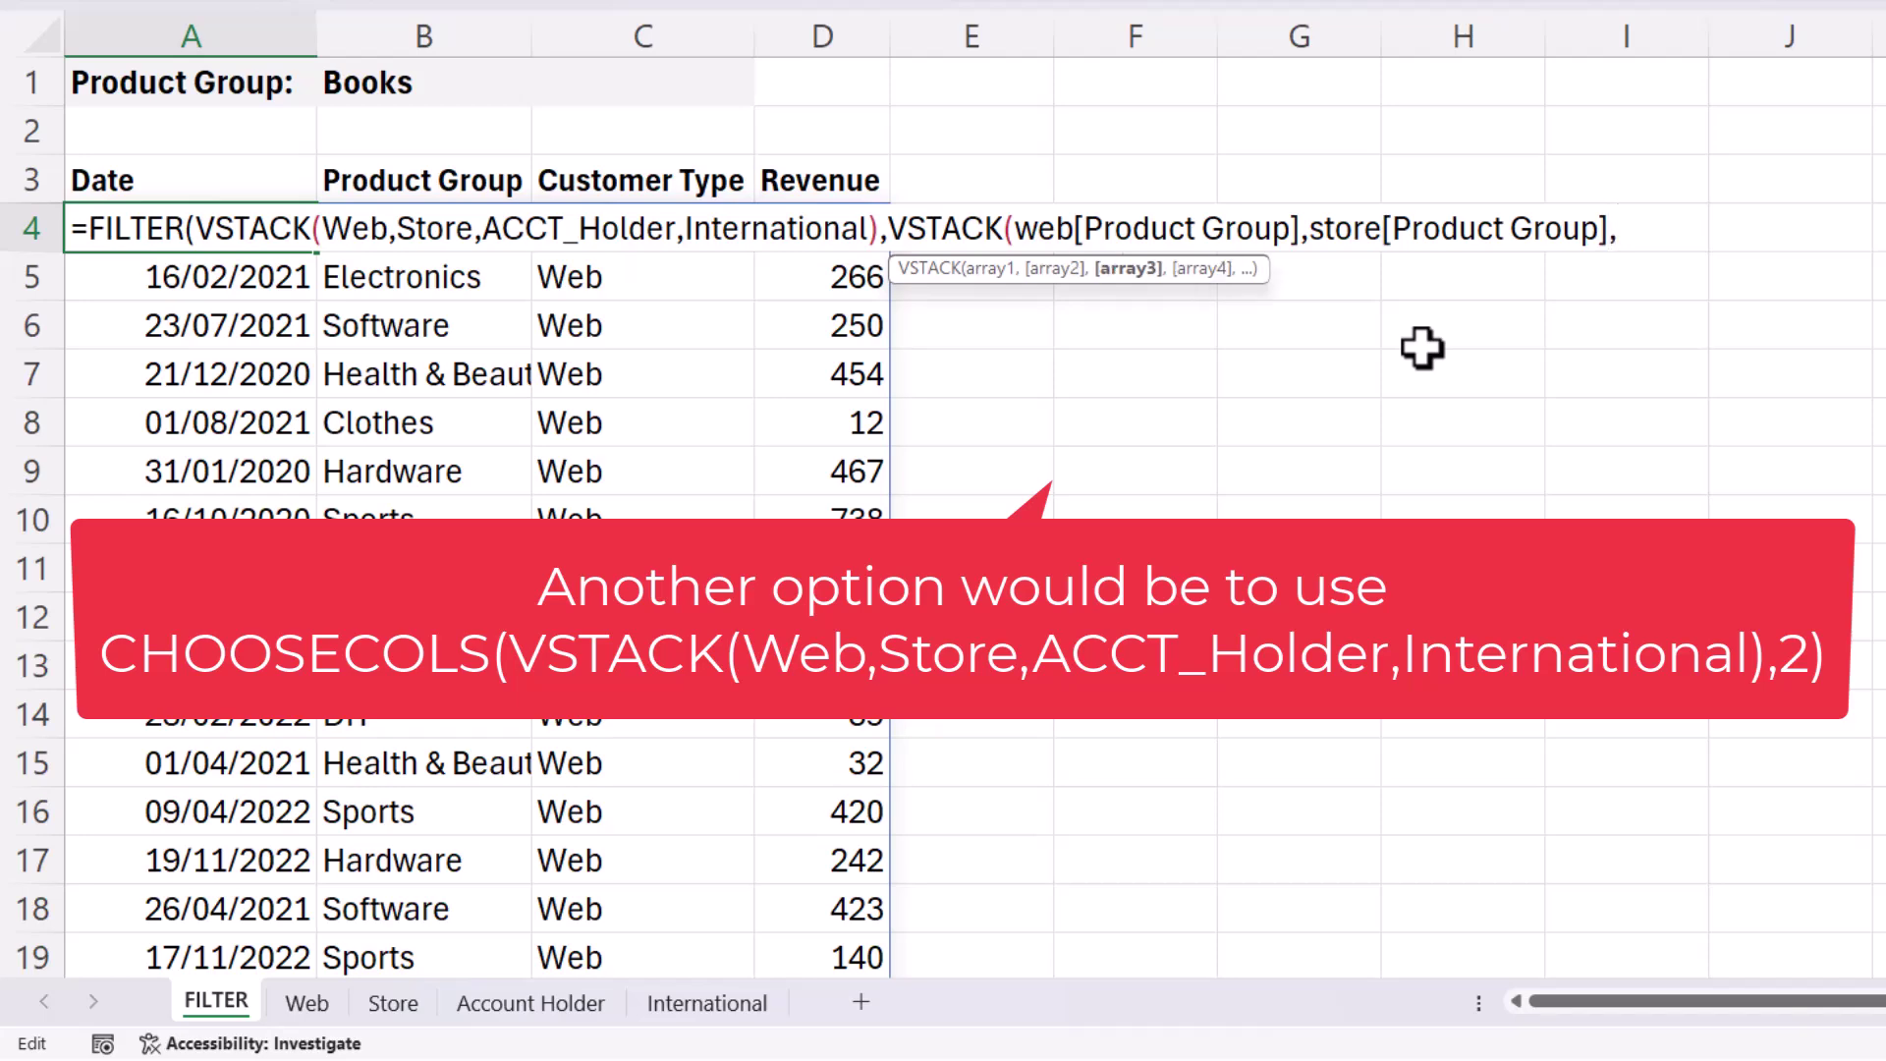
pyautogui.write('ac')
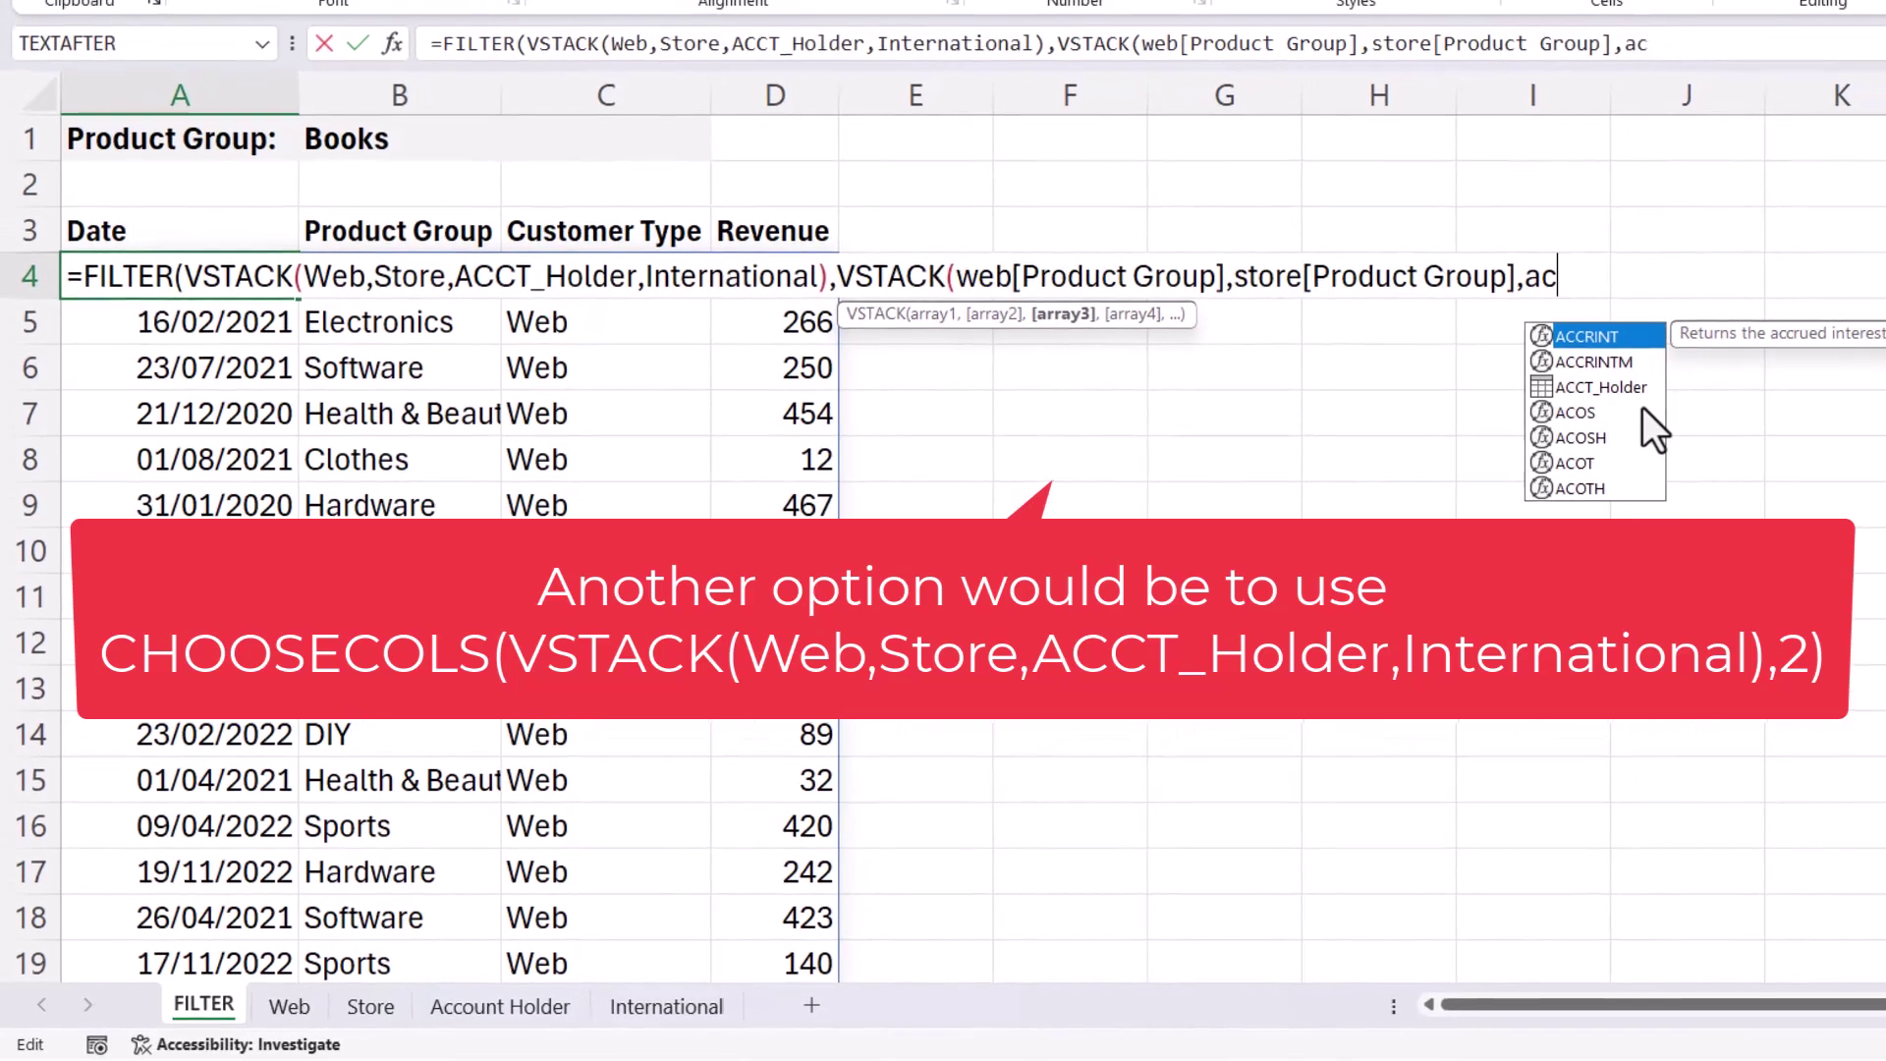
pyautogui.doubleClick(1719, 348)
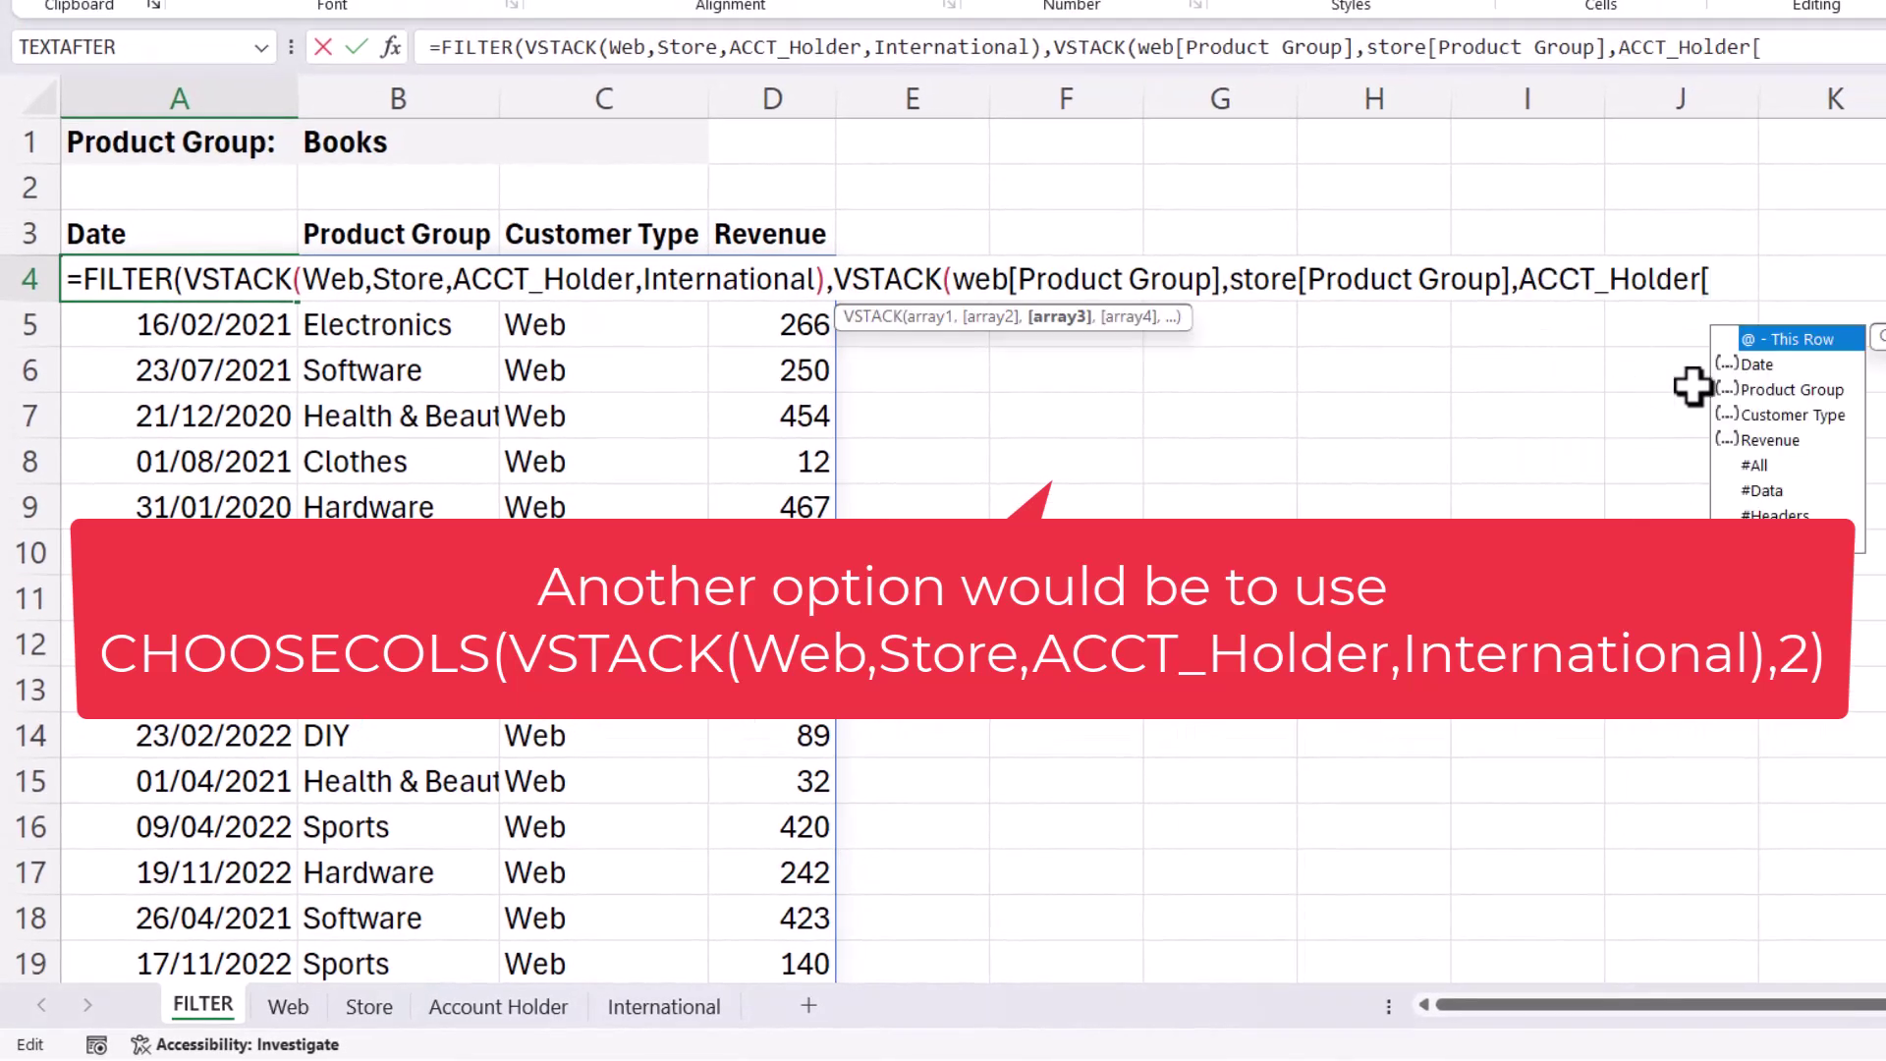
pyautogui.doubleClick(1737, 393)
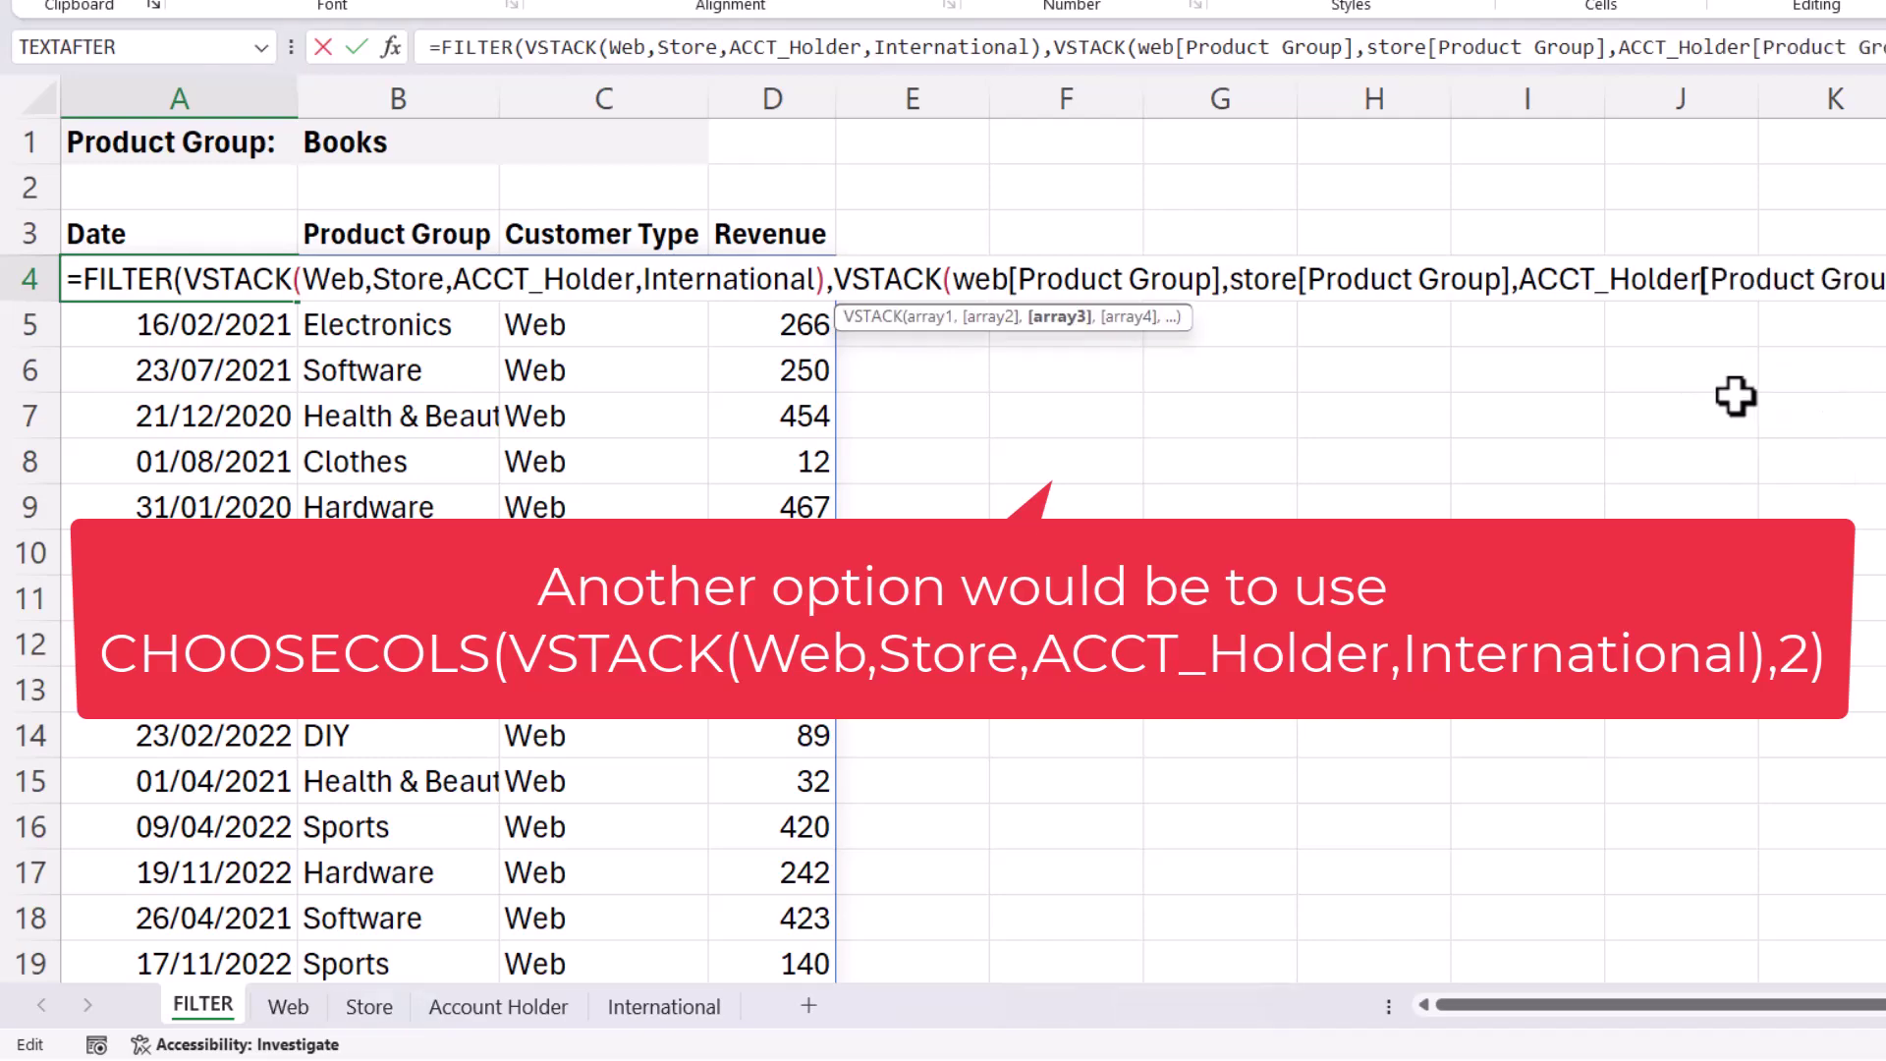
# Add International[Product Group], compare the stack to B1, and close the FILTER formula
pyautogui.write('],in')
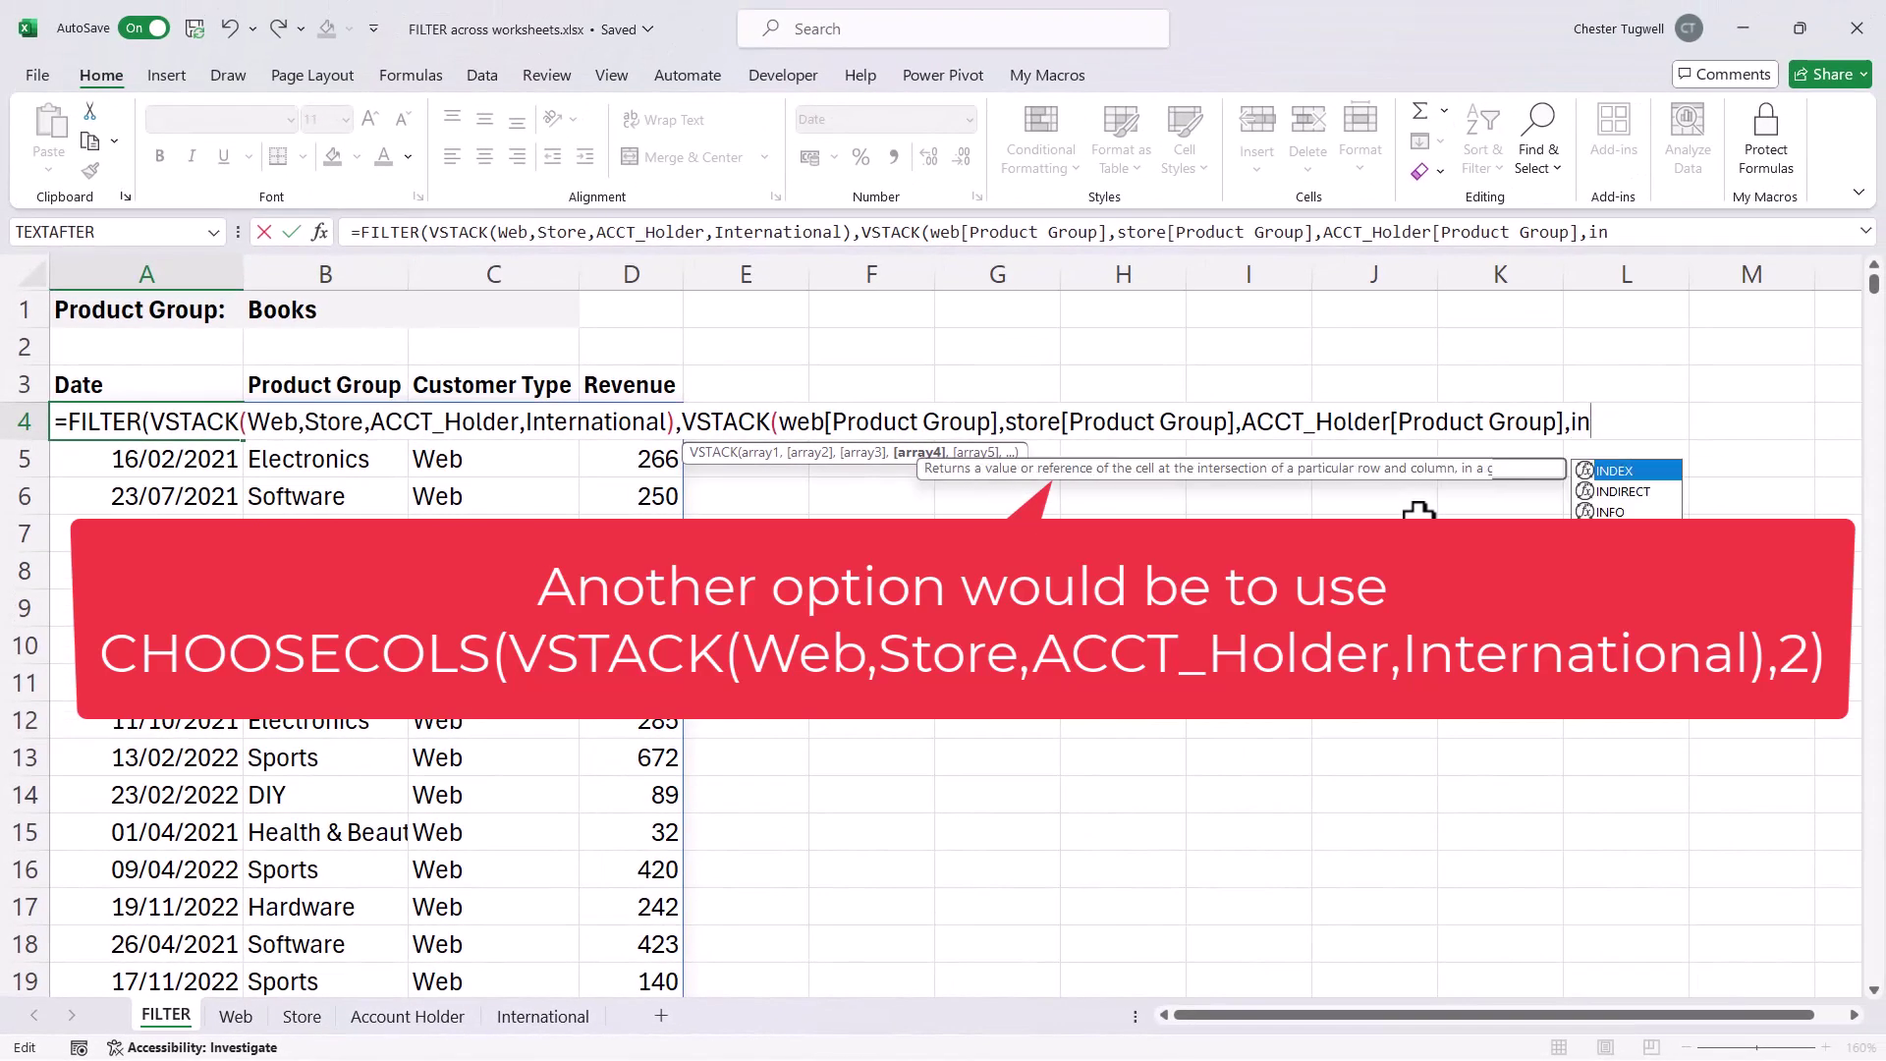
pyautogui.write('ter')
pyautogui.doubleClick(1611, 492)
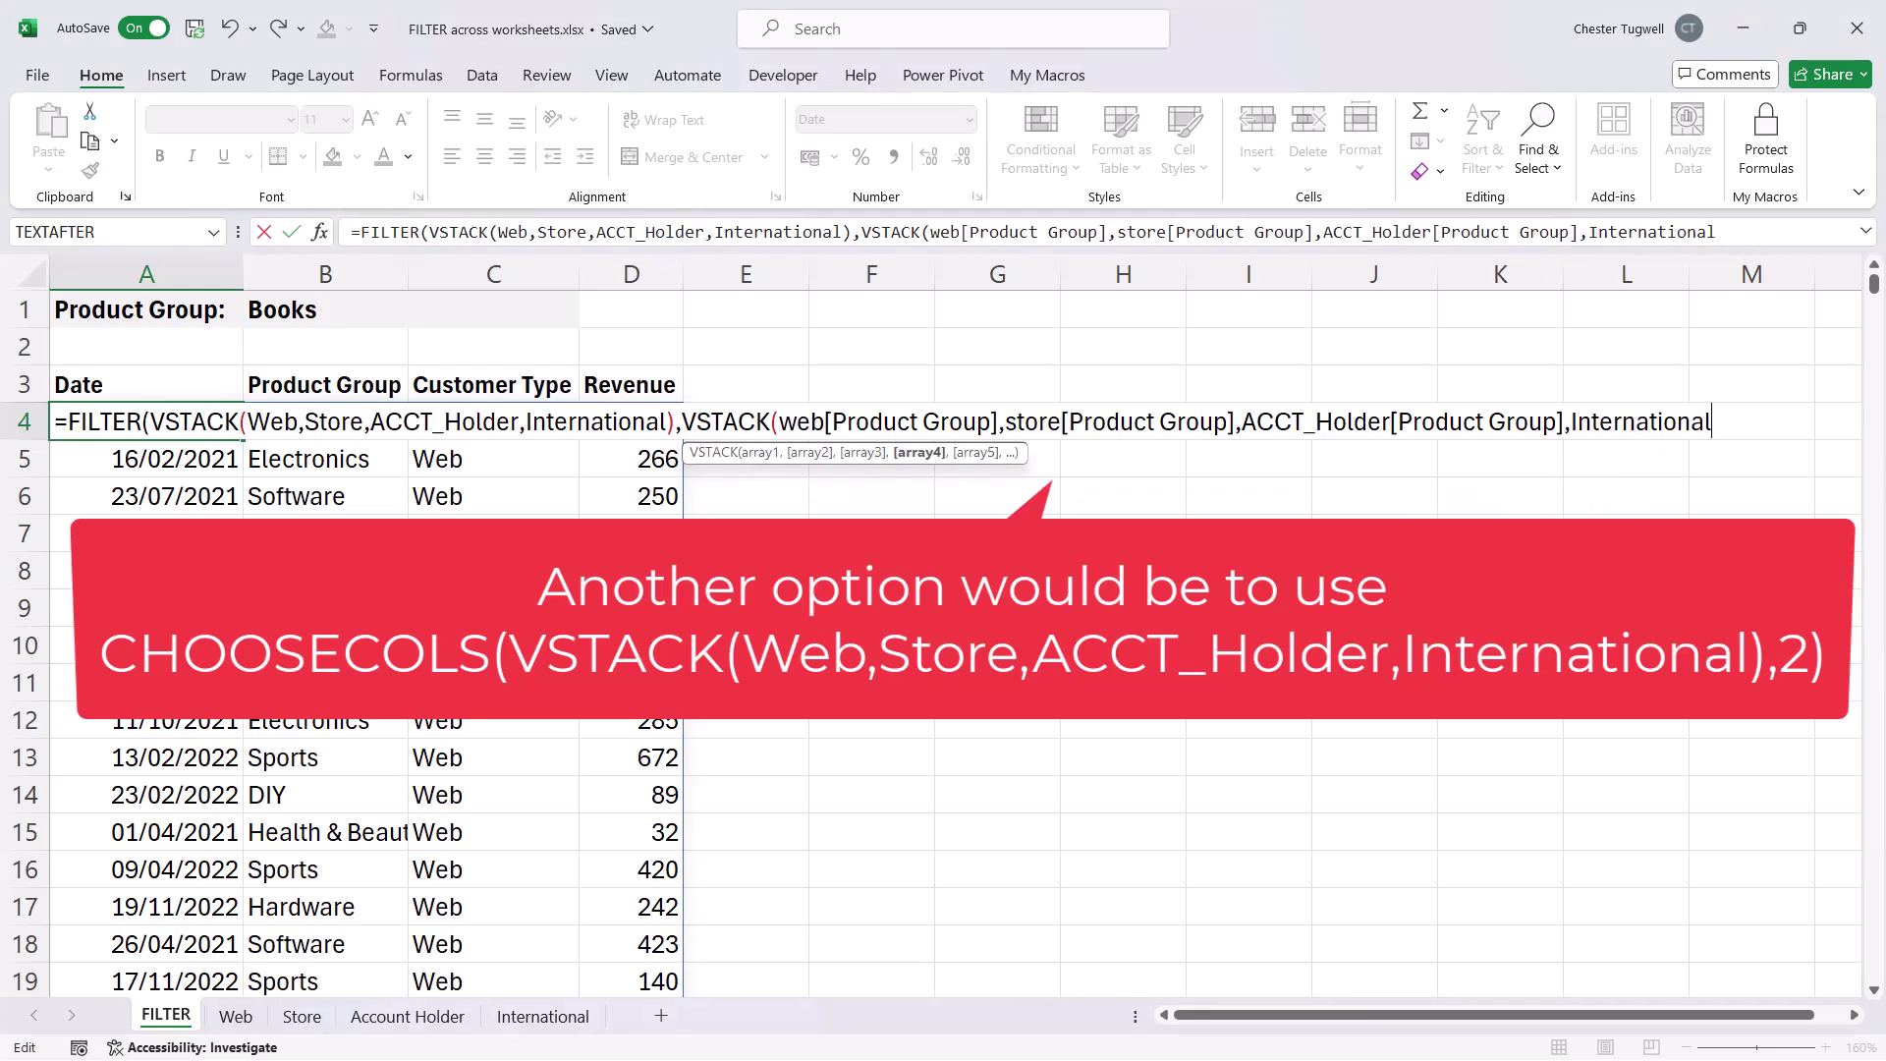
pyautogui.write('[p')
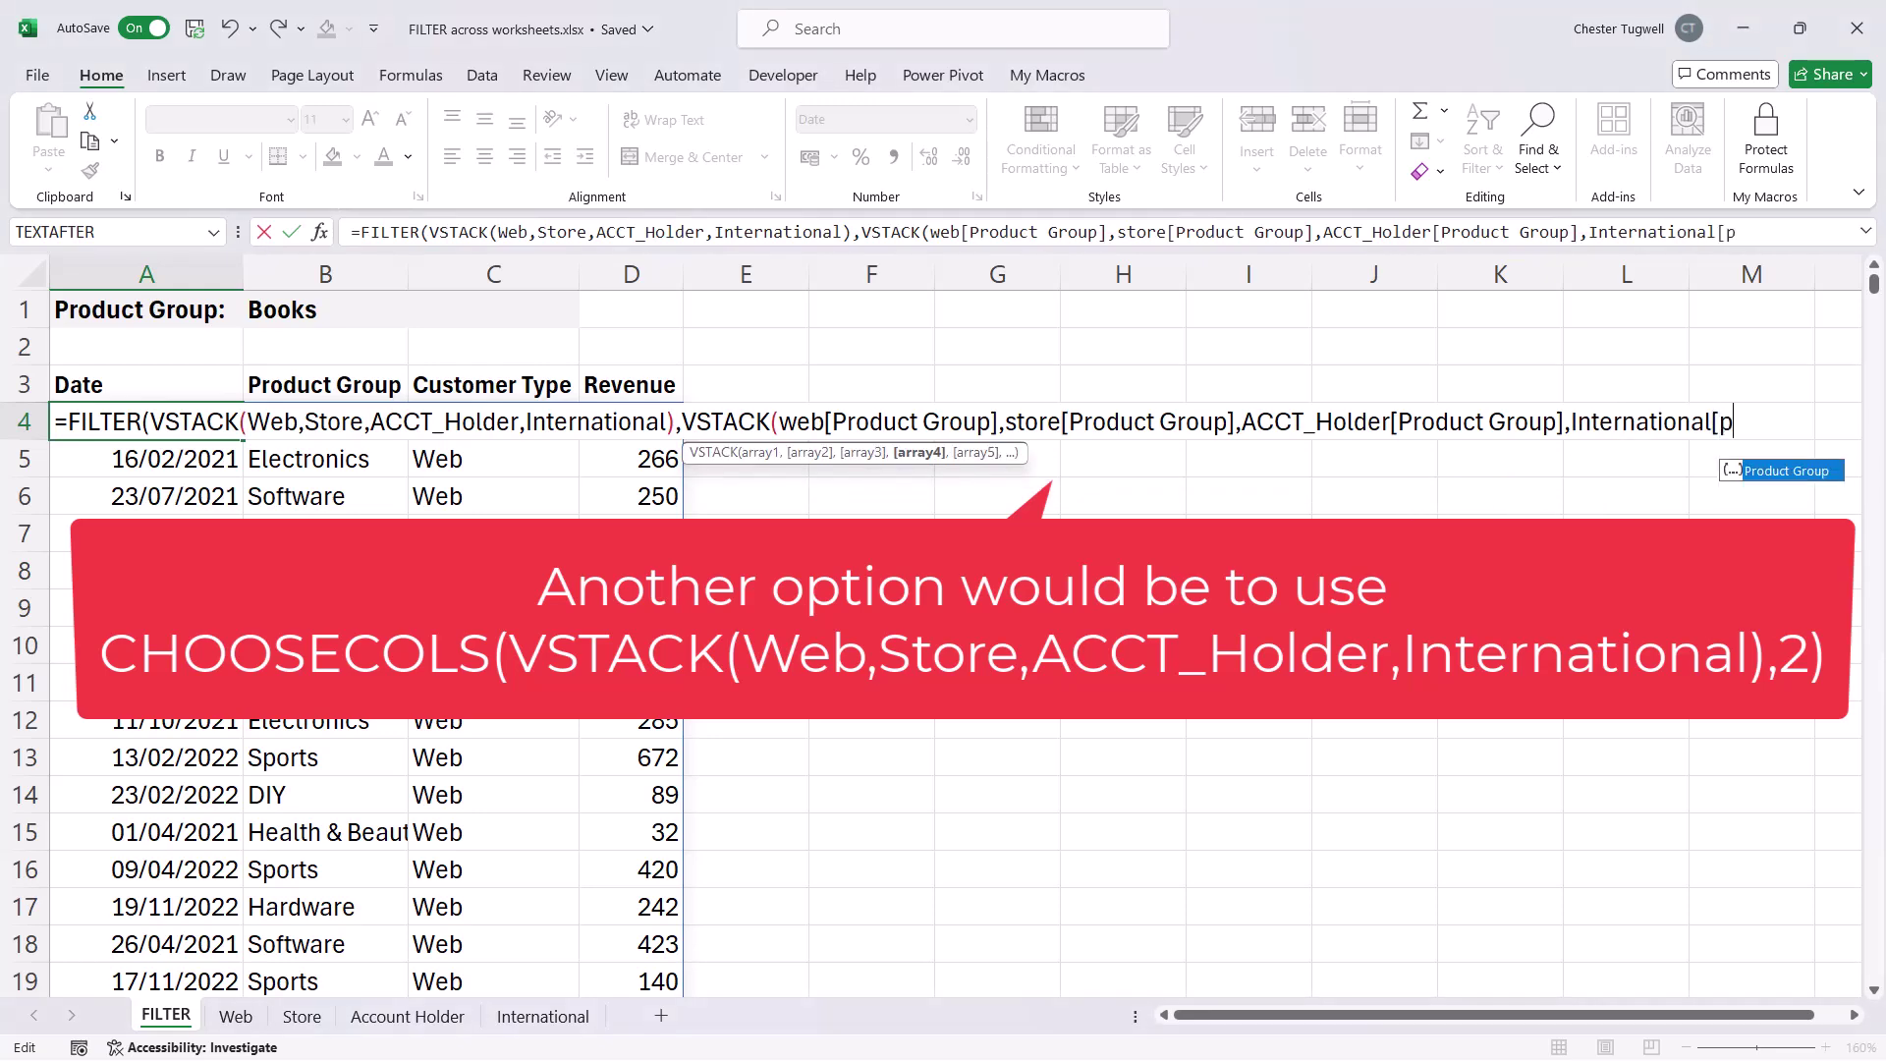
pyautogui.doubleClick(1782, 471)
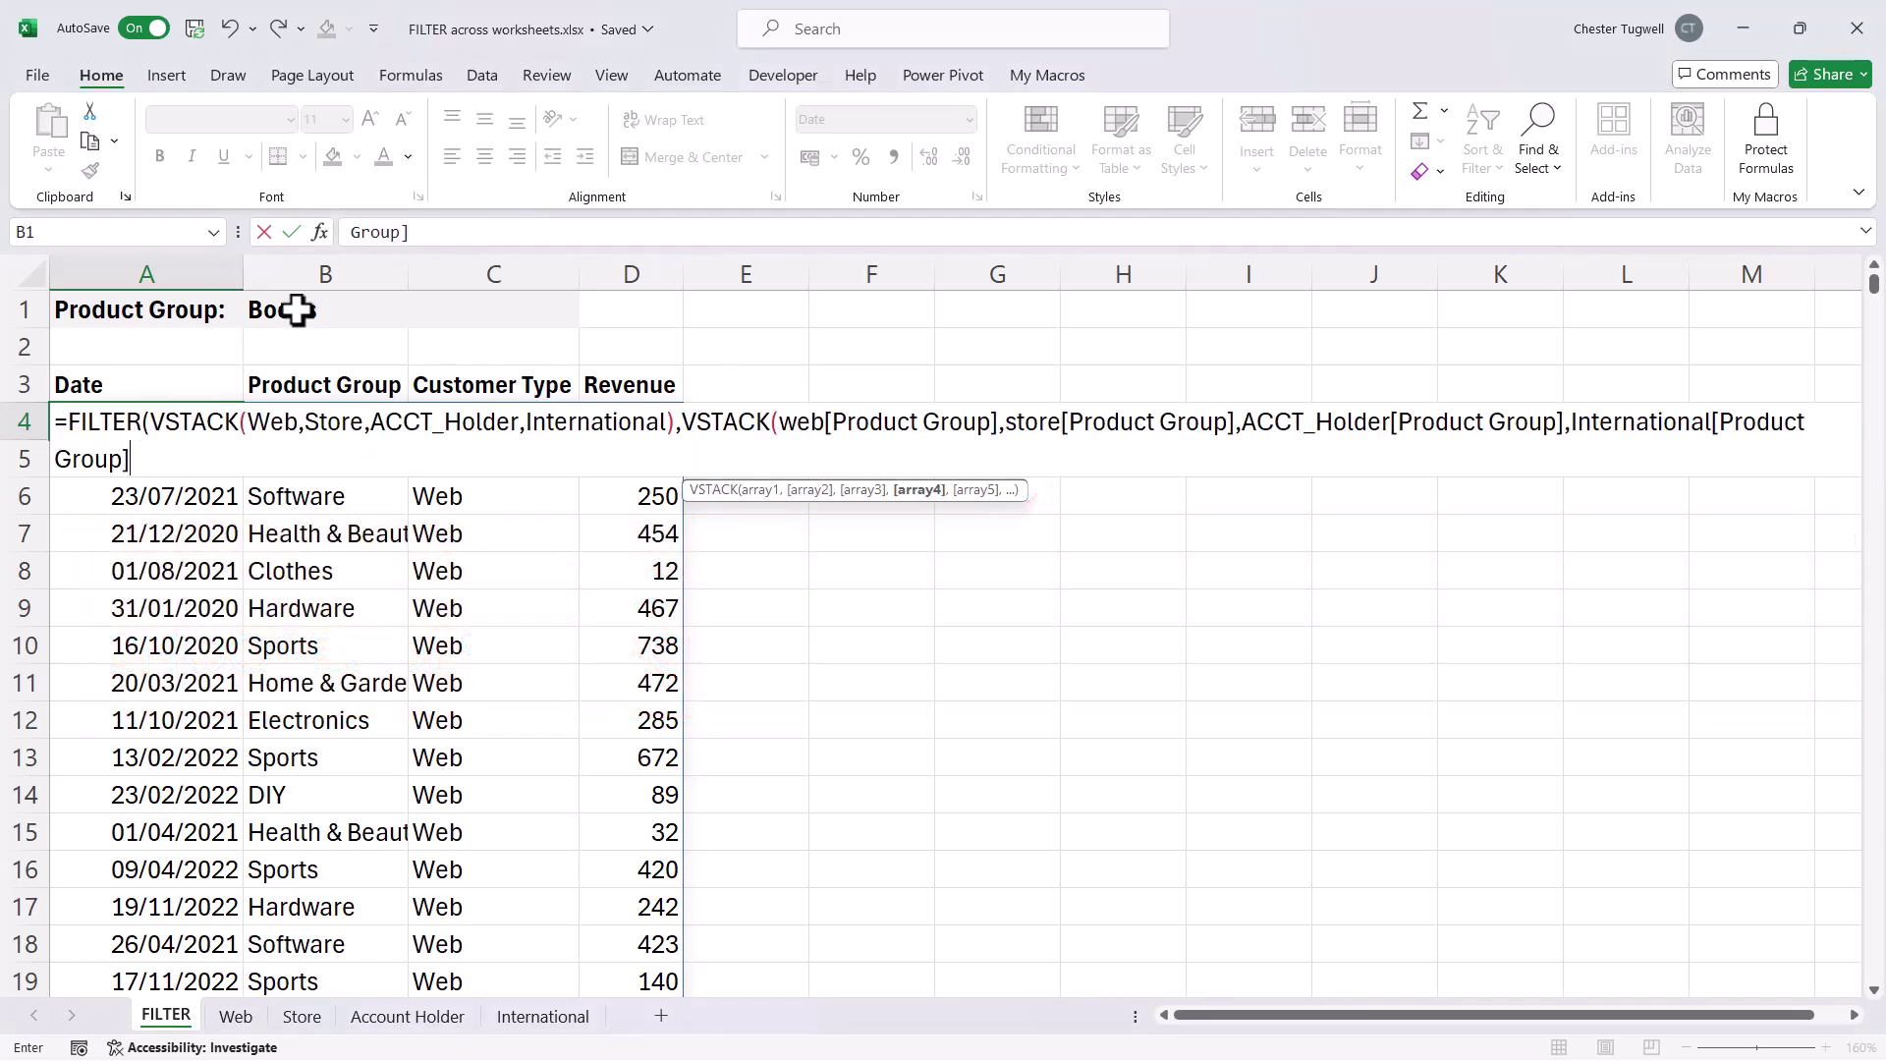
pyautogui.write(')')
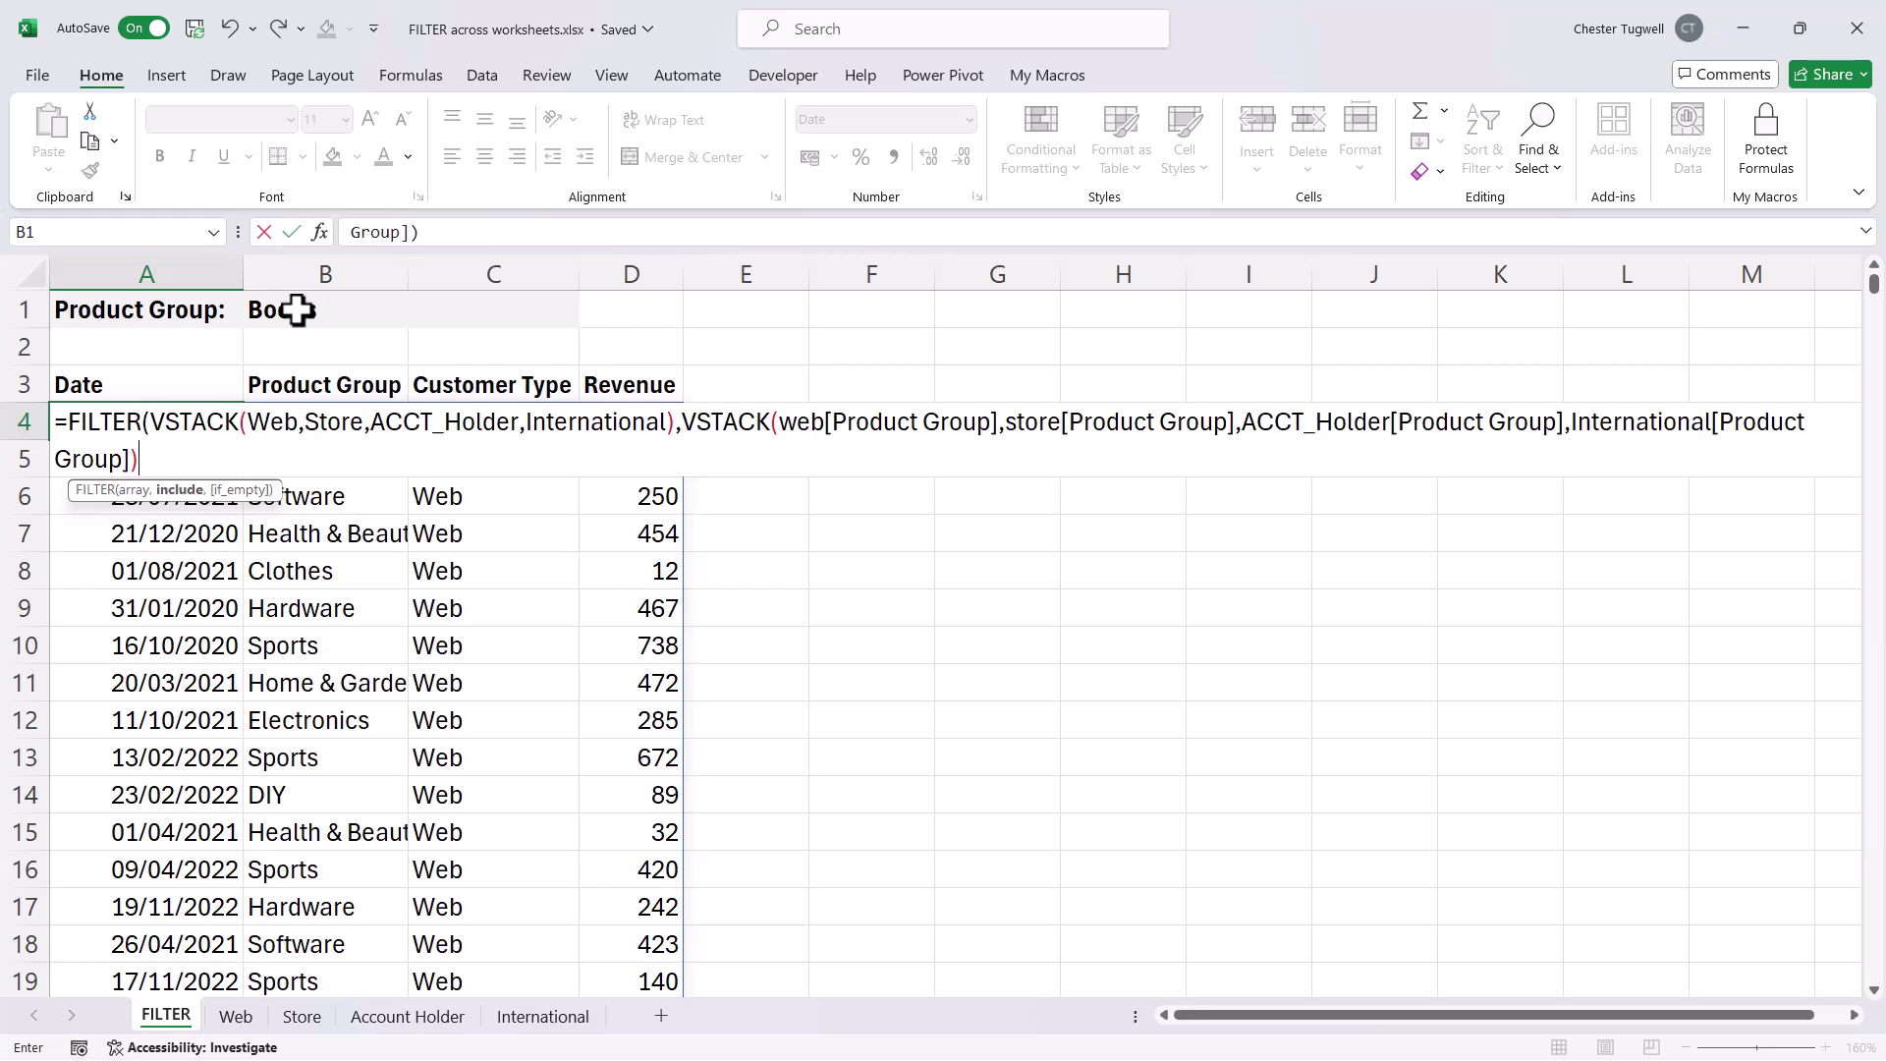
pyautogui.write('=')
pyautogui.click(311, 310)
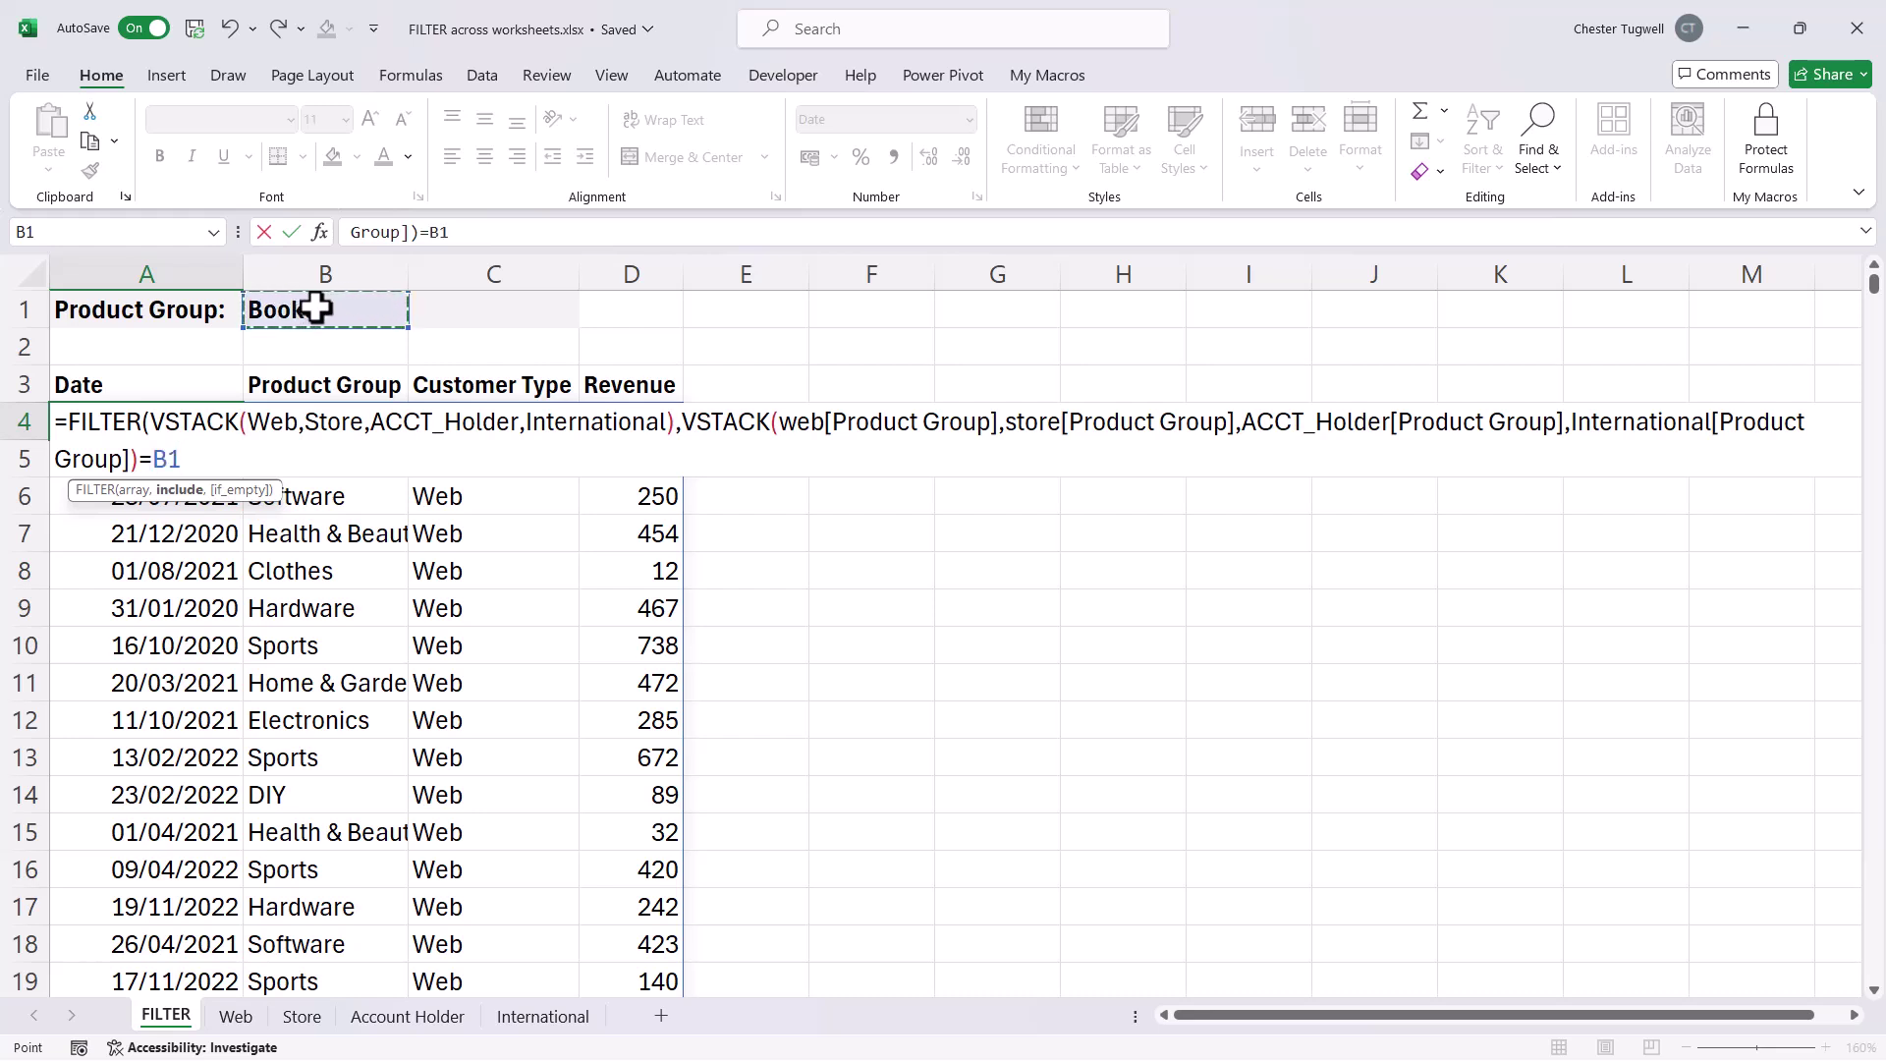
pyautogui.write(')')
pyautogui.press('Return')
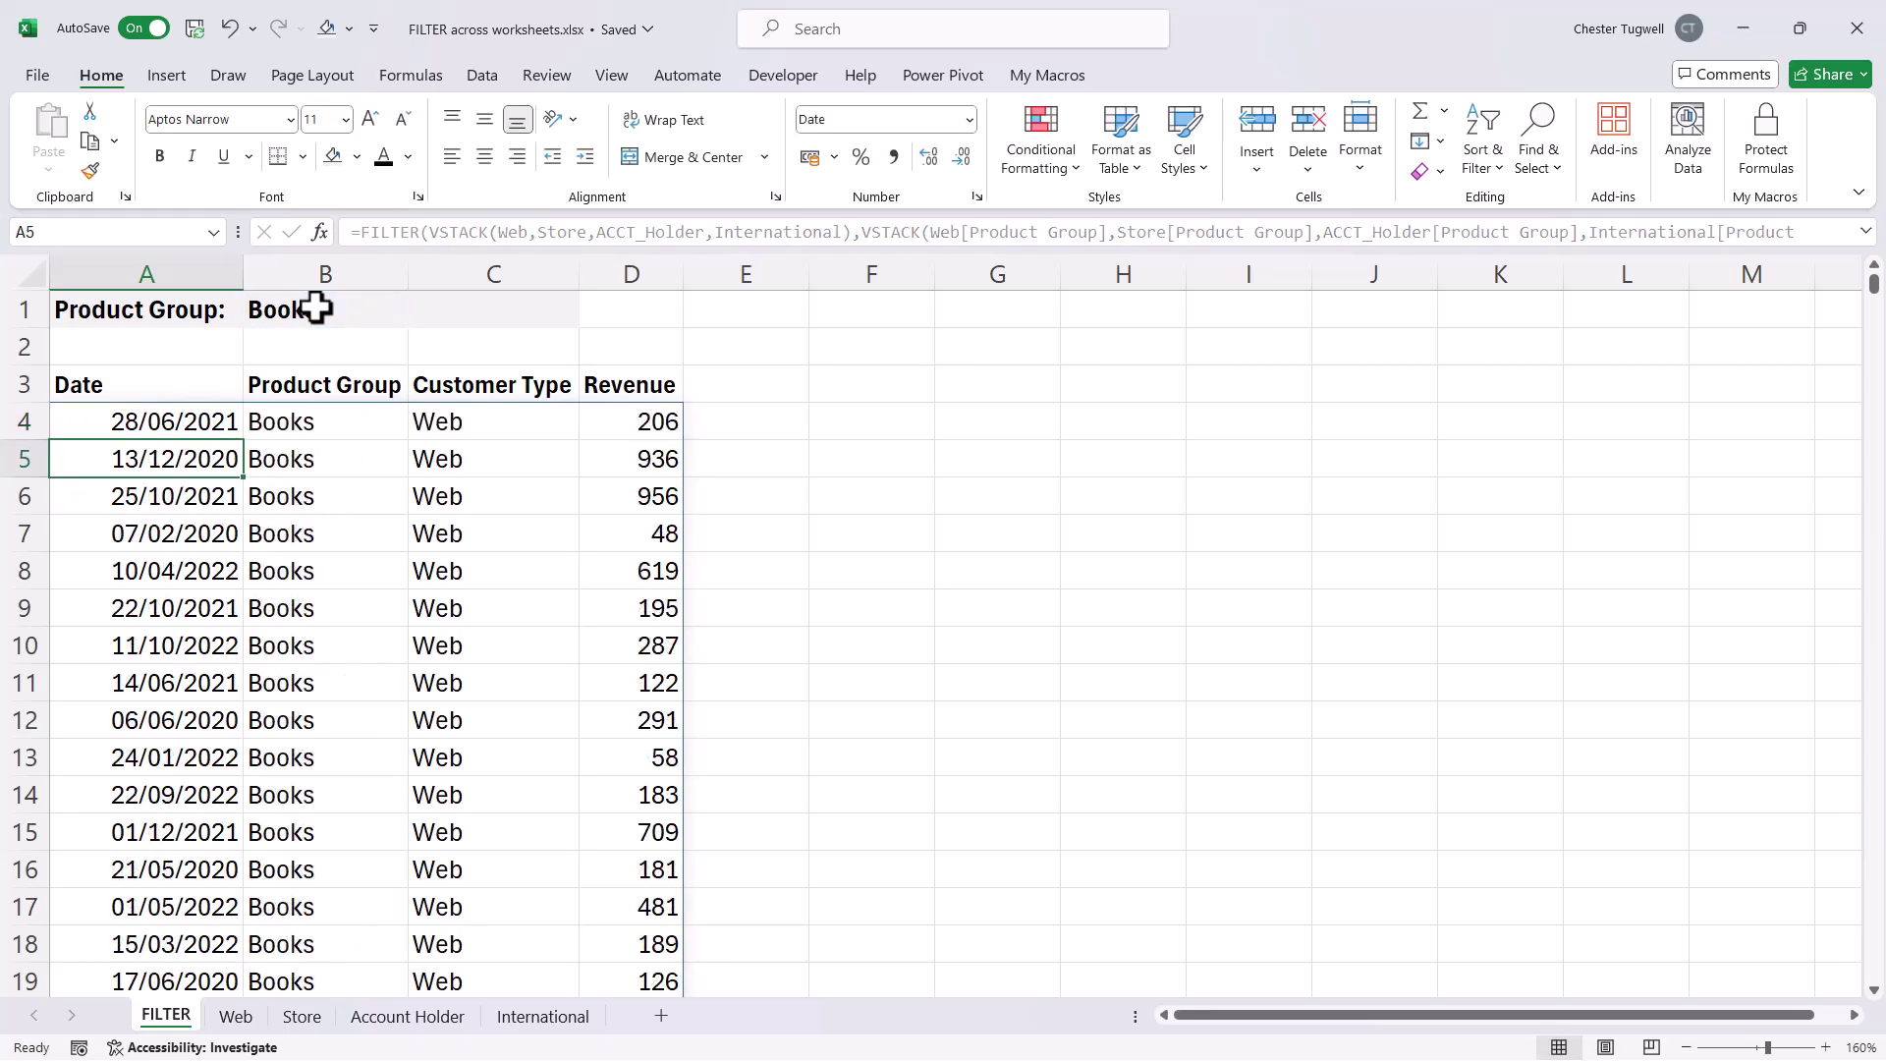
pyautogui.scroll(-8, 417, 512)
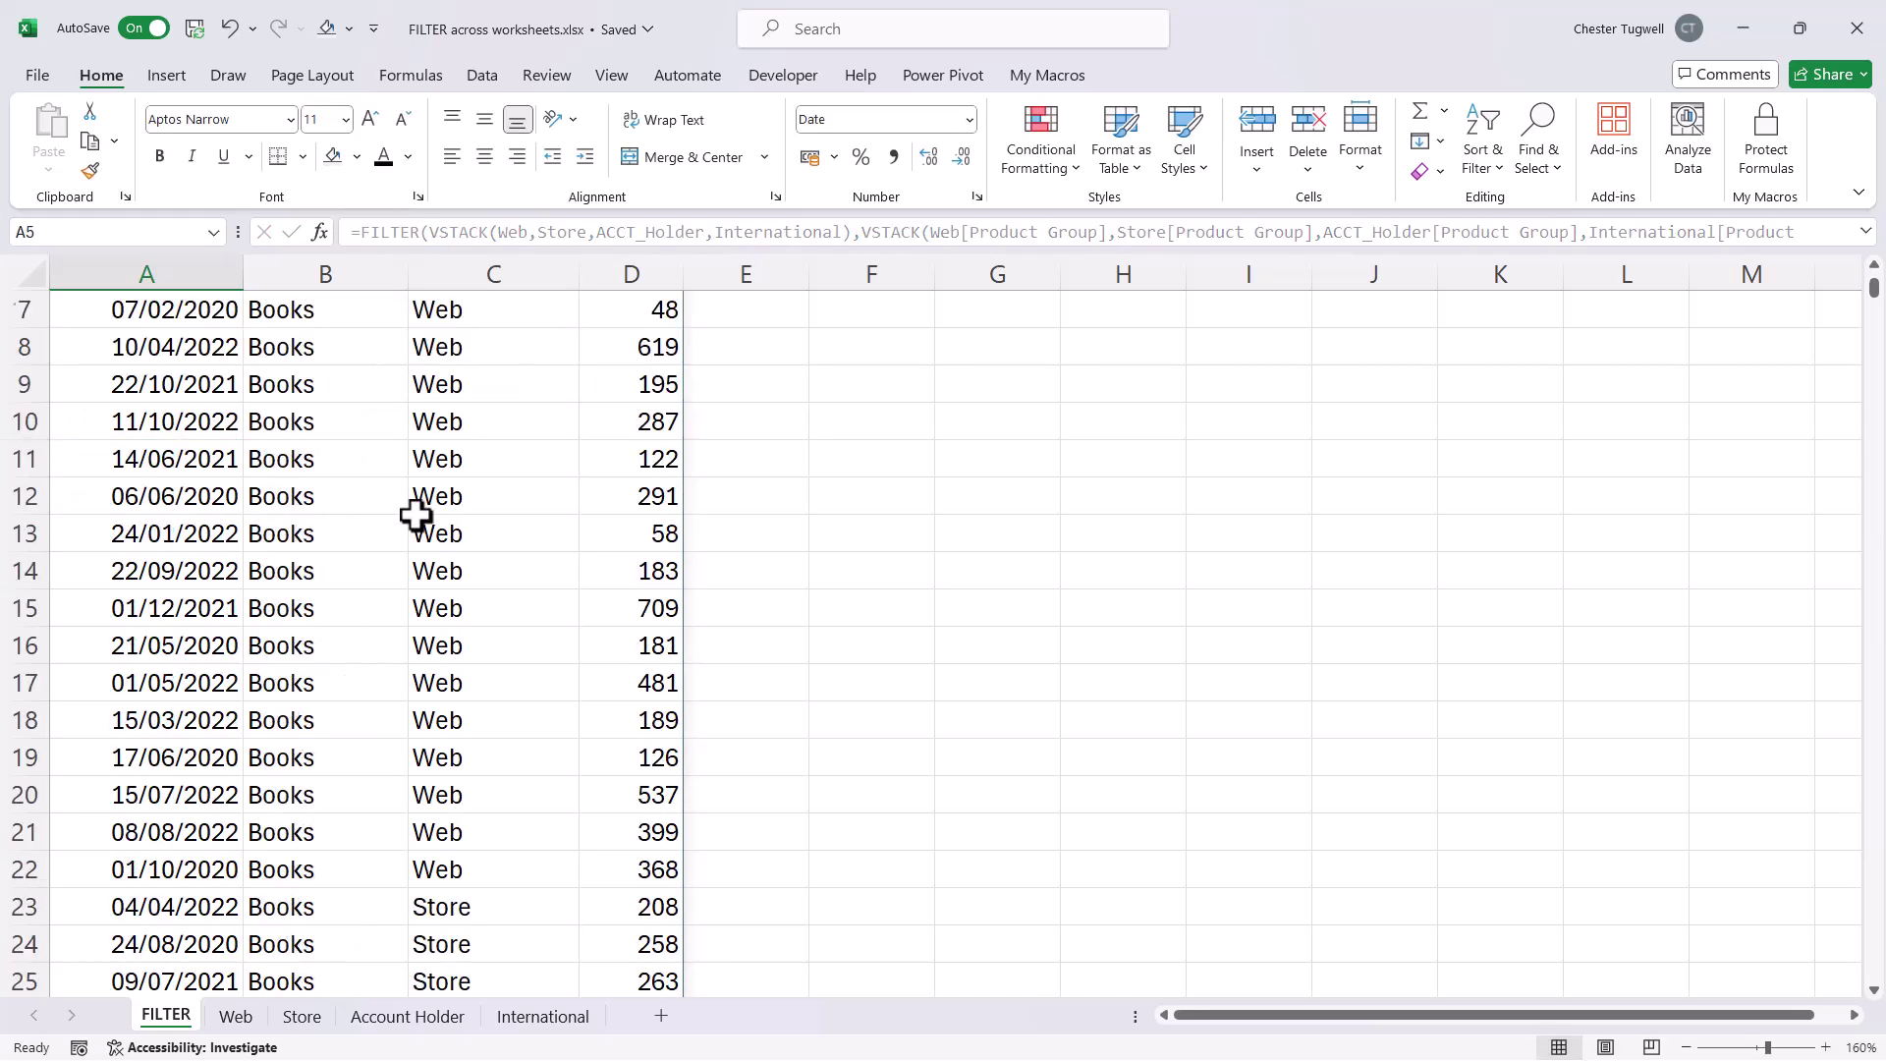
pyautogui.scroll(-19, 416, 511)
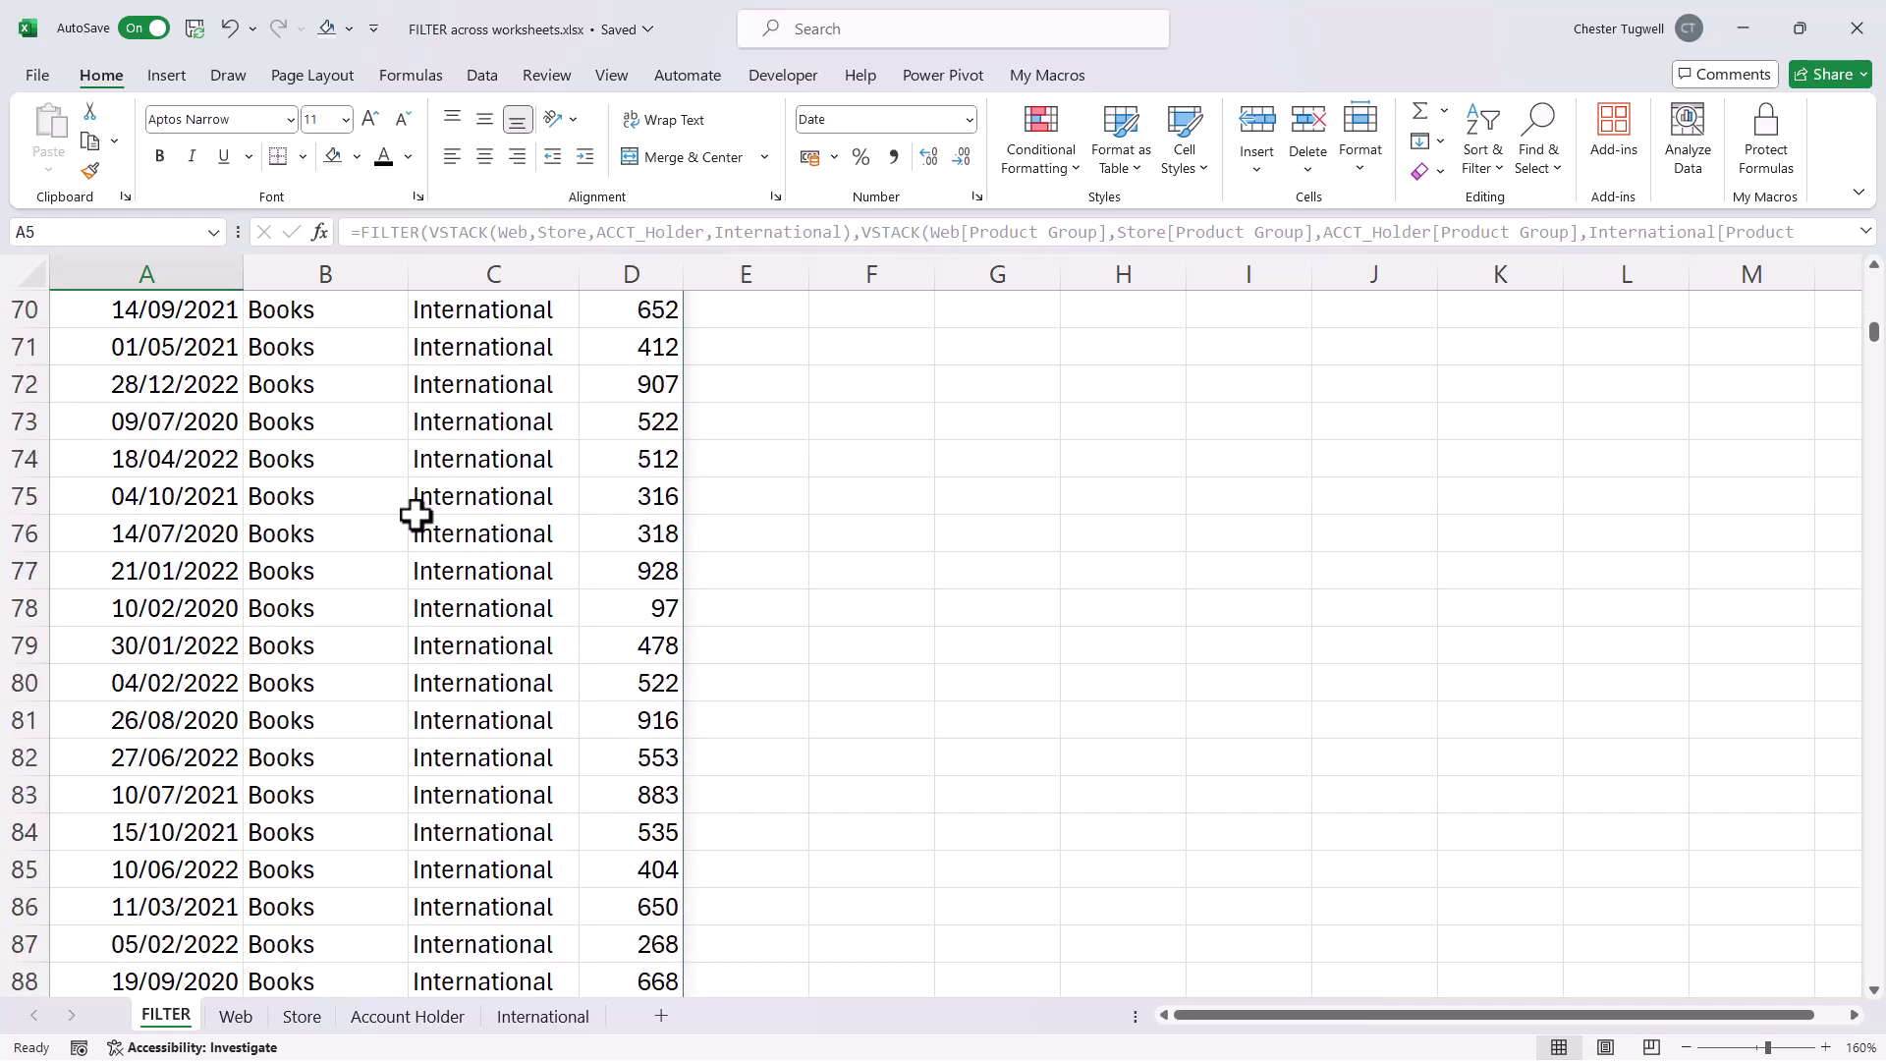
pyautogui.scroll(11, 416, 511)
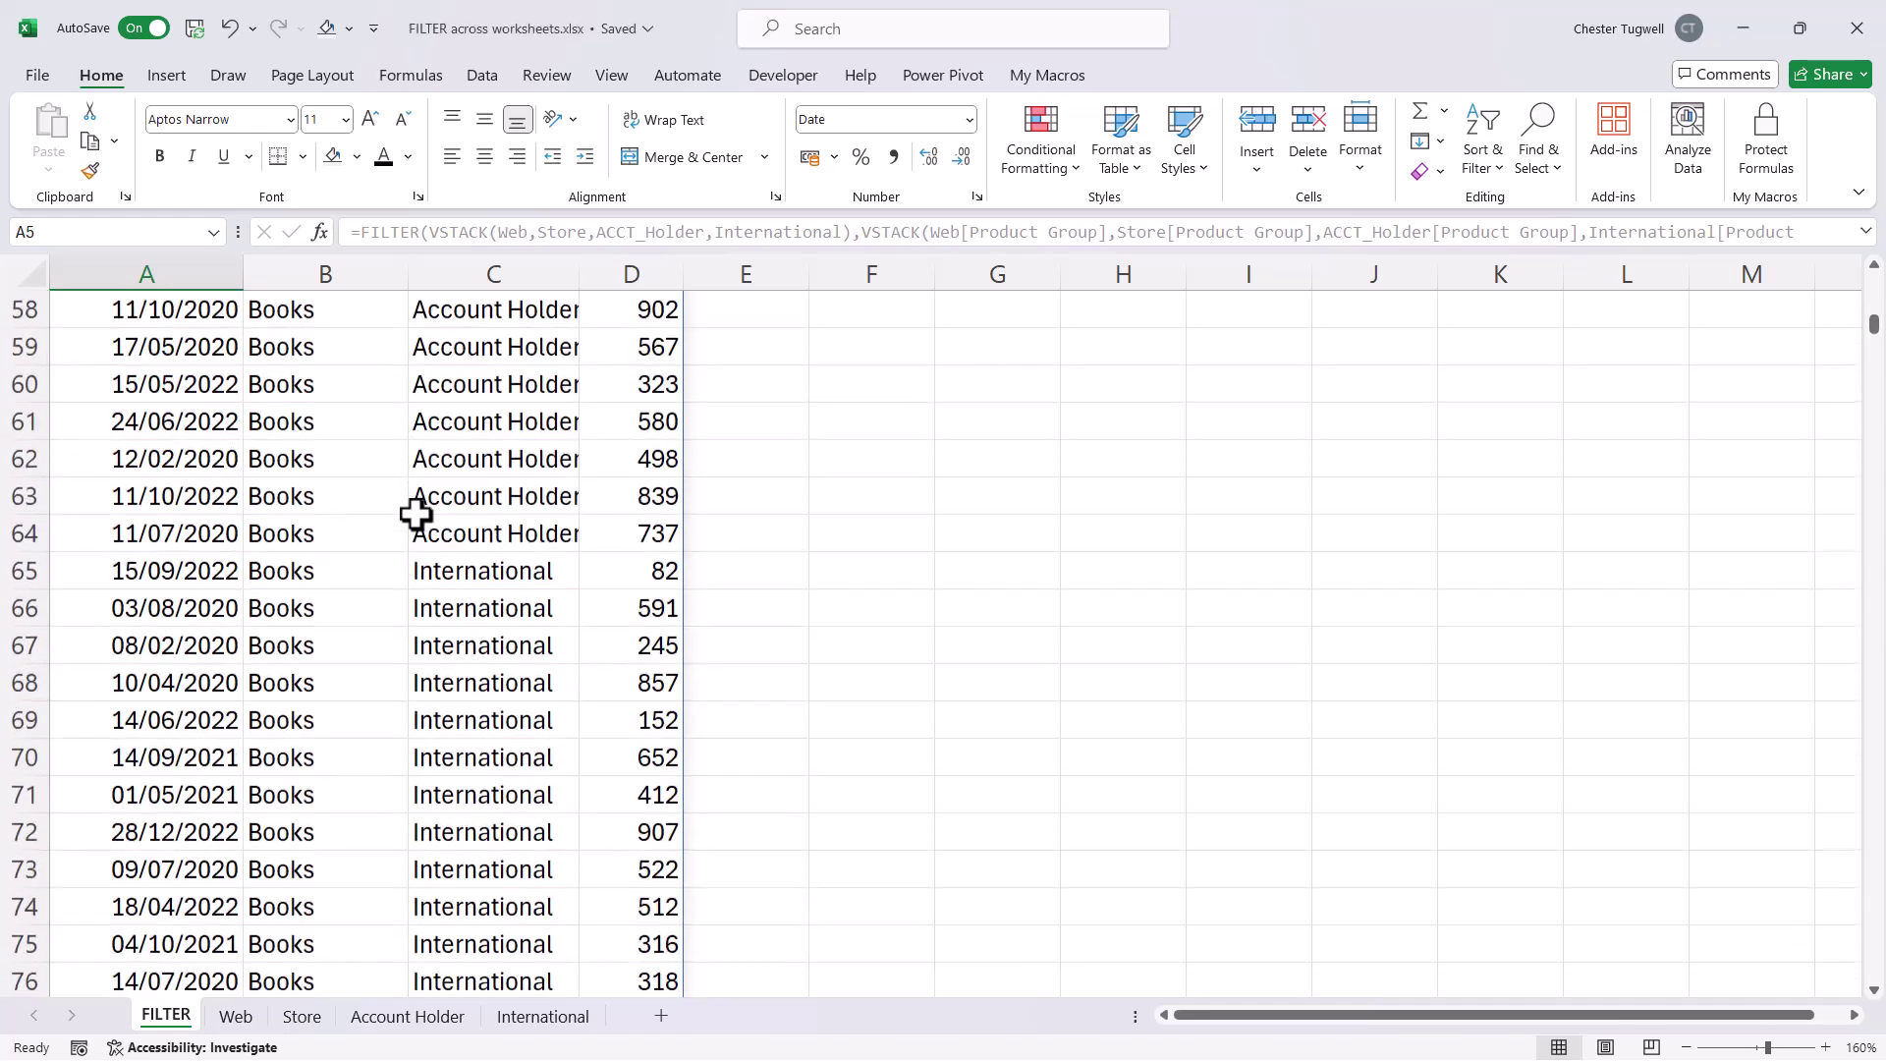
pyautogui.scroll(11, 416, 511)
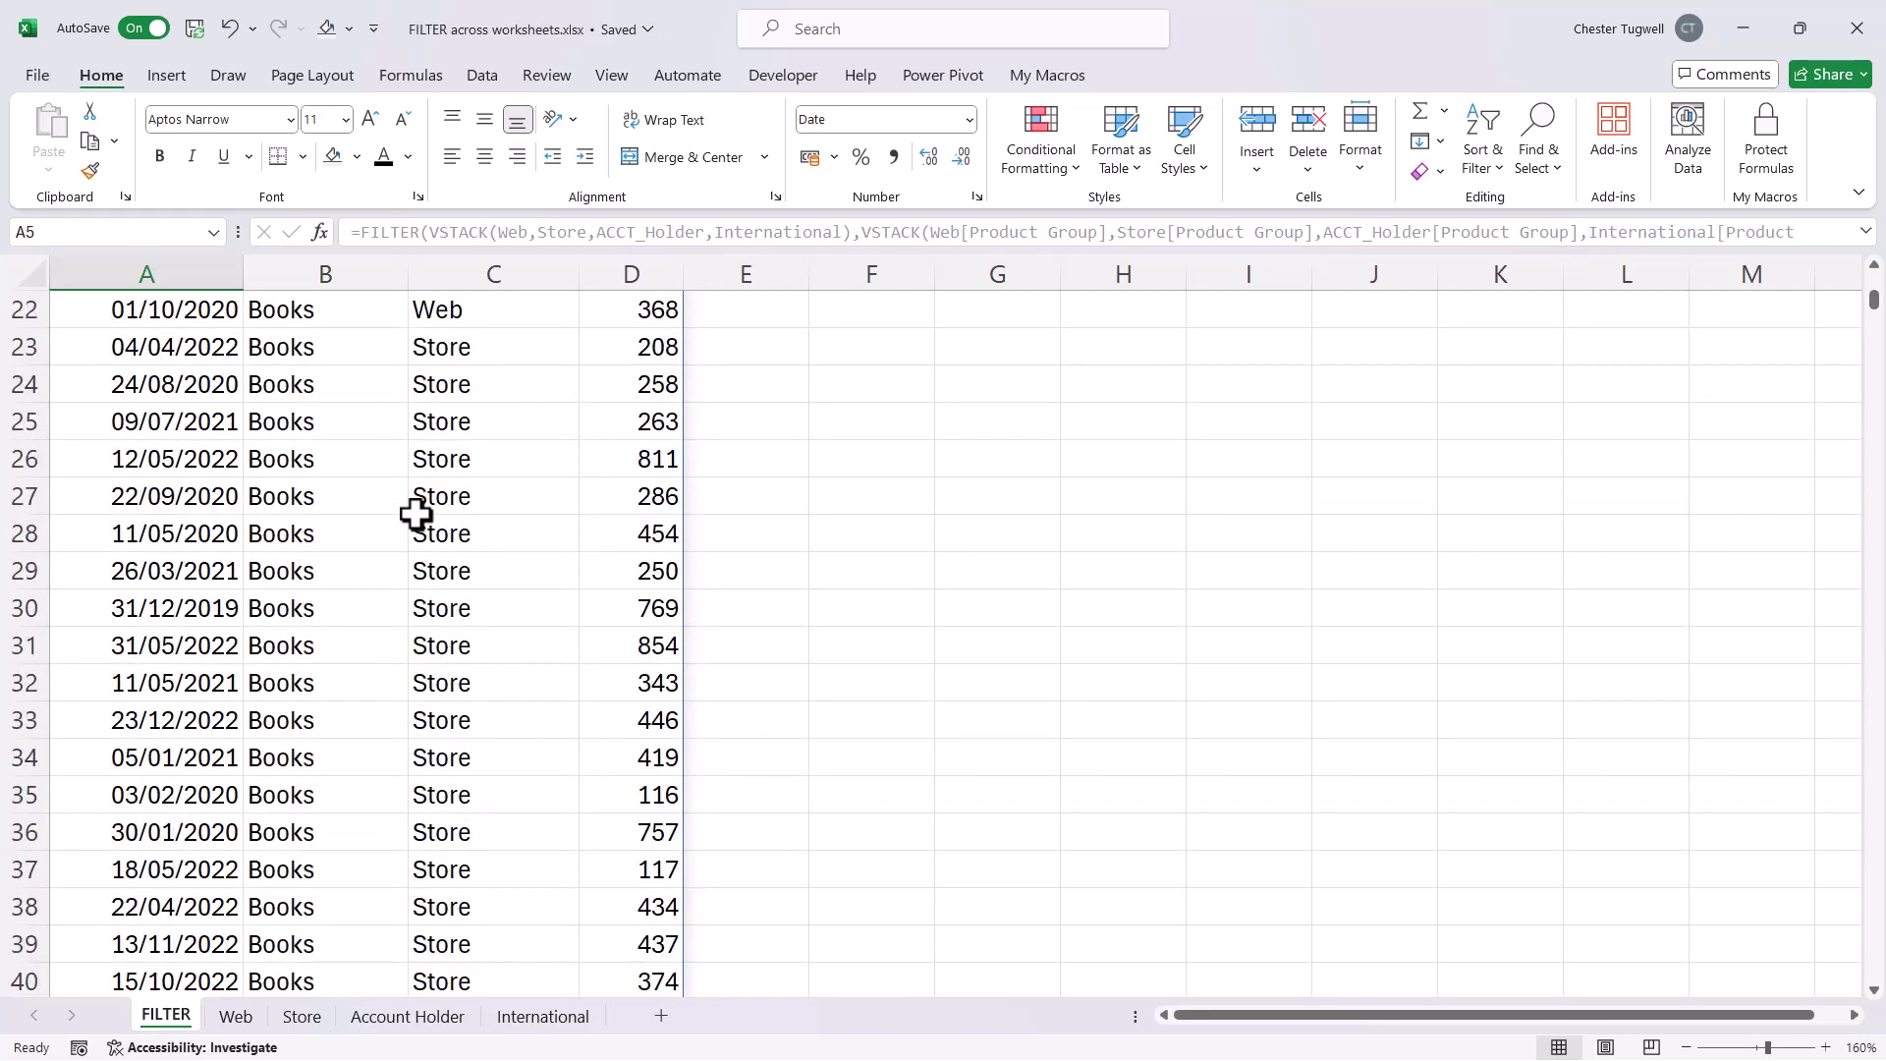
pyautogui.scroll(5, 416, 512)
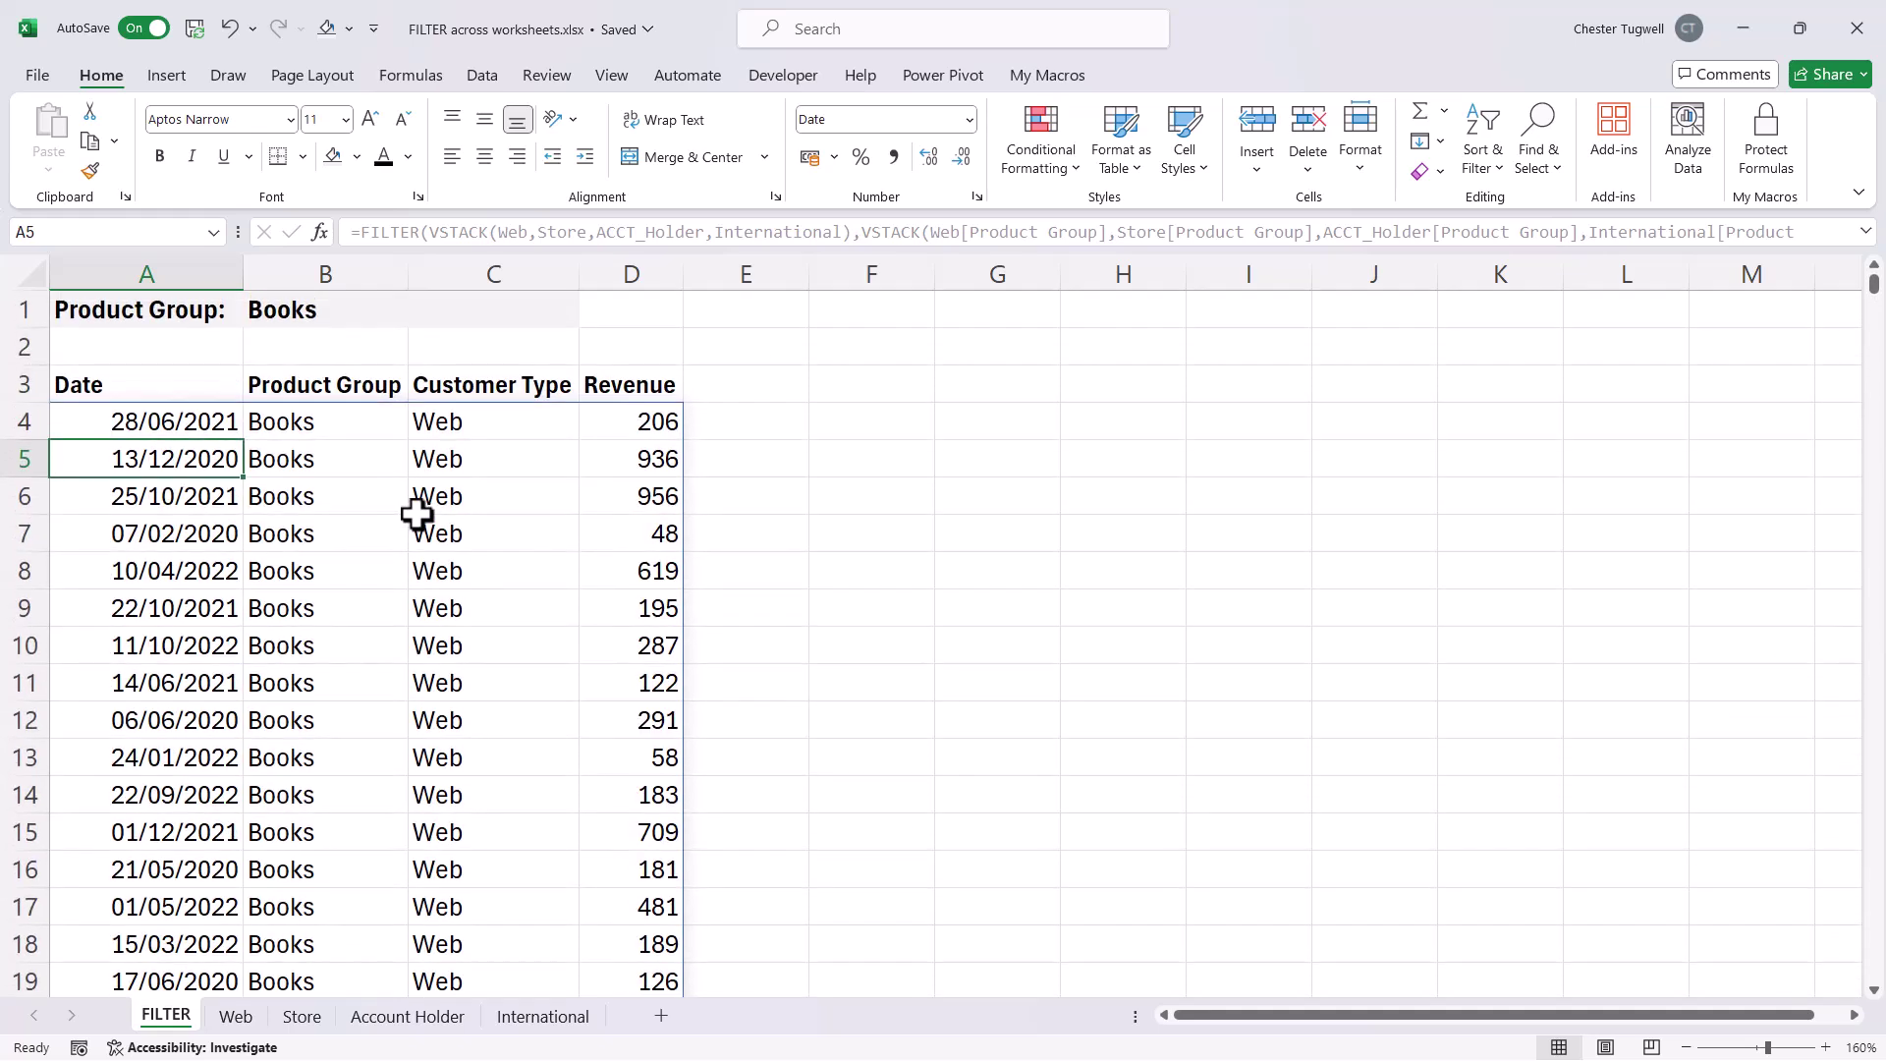